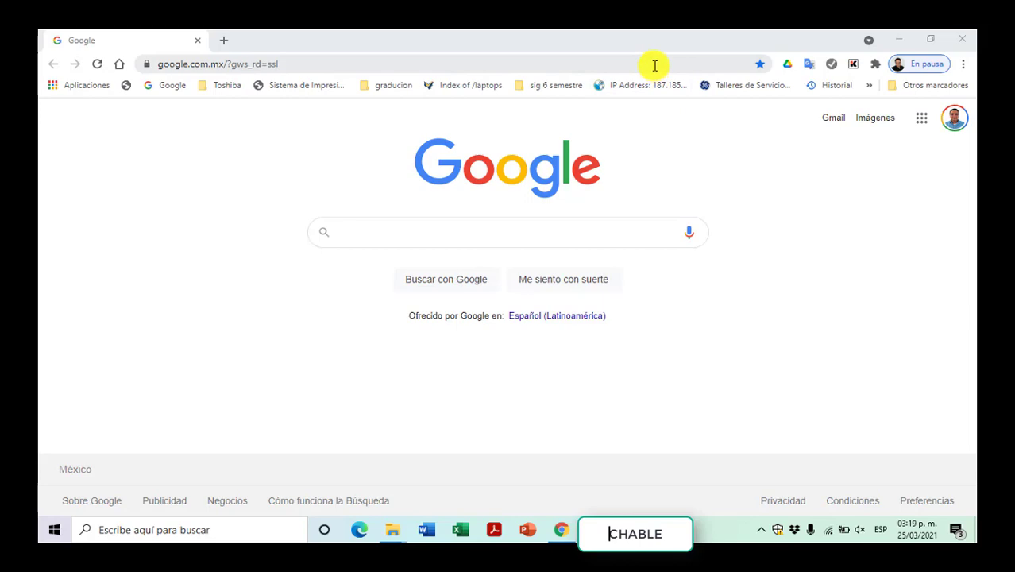
Step: Go to the INEGI website at inegi.org.mx
click(654, 65)
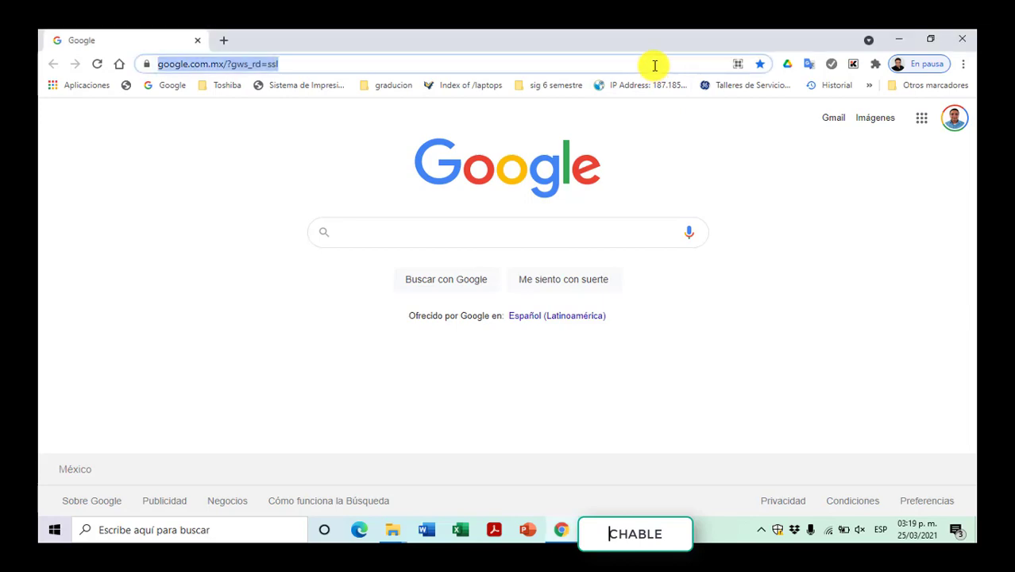
text(inge)
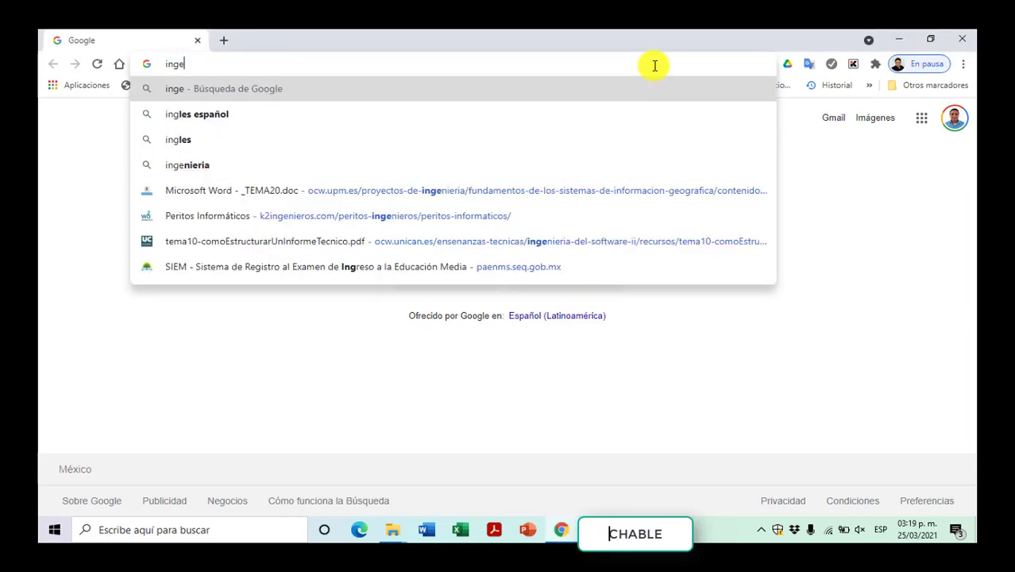
key(BackSpace)
text(egi)
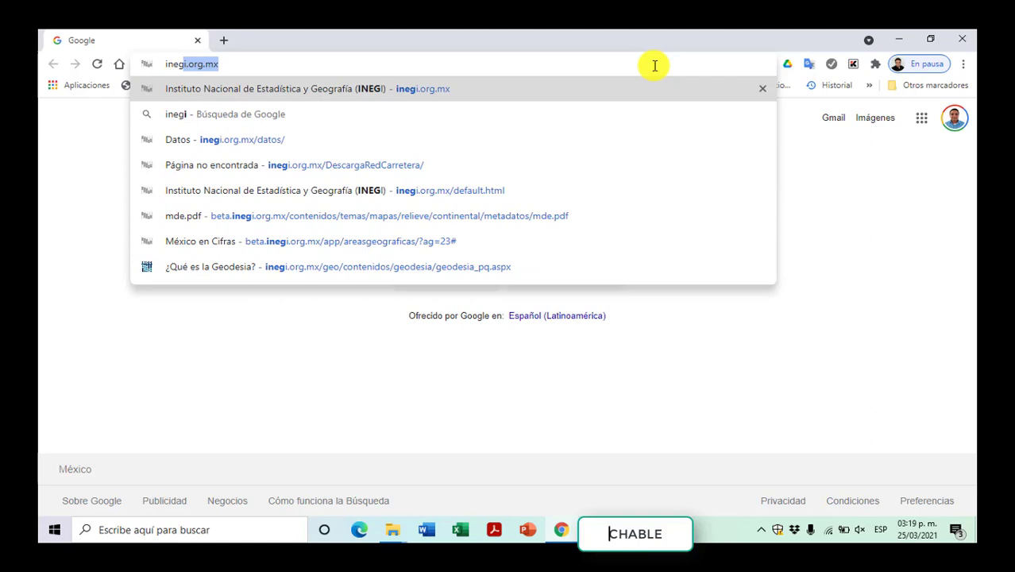
key(Right)
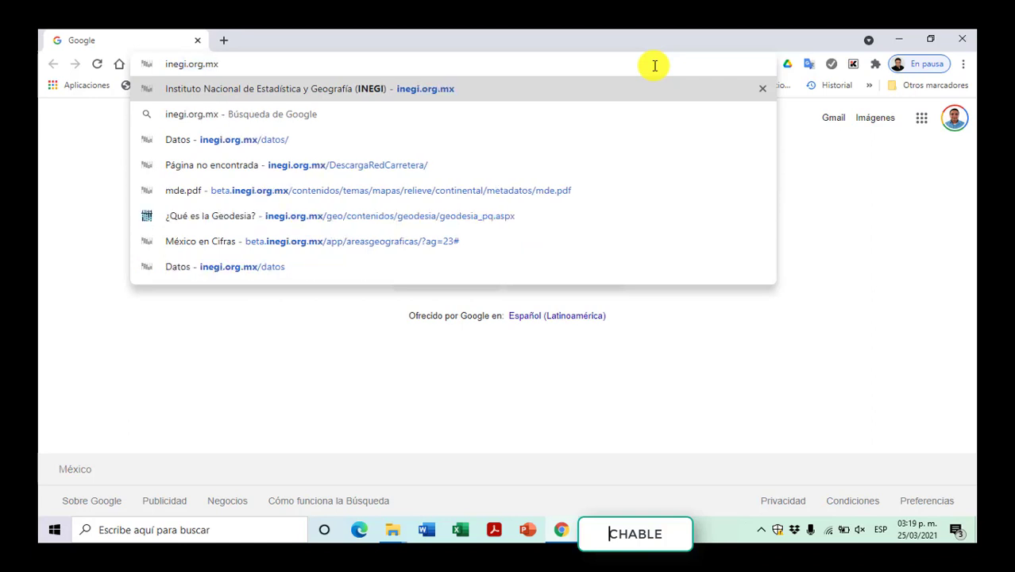
key(Return)
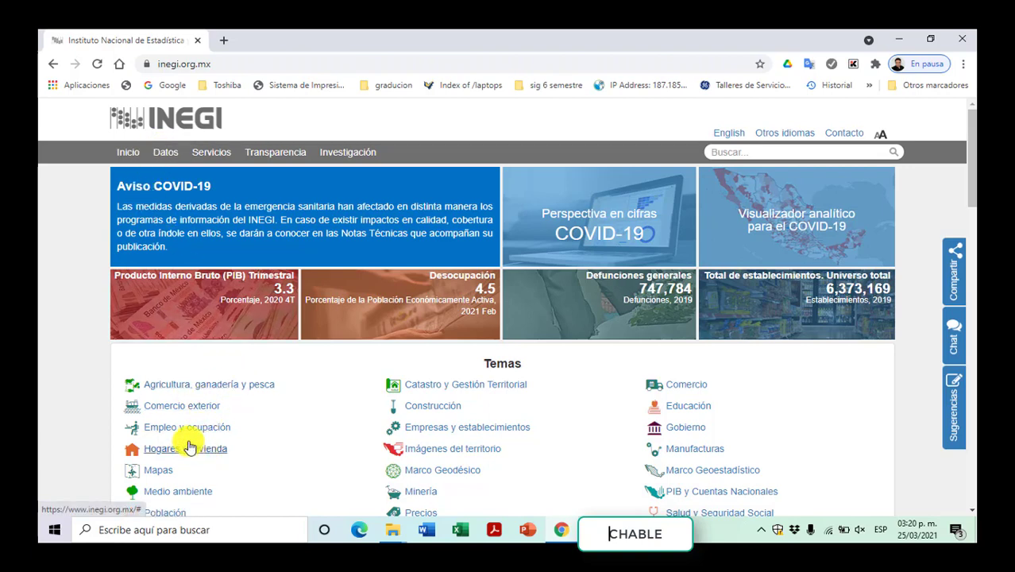
Step: Open the Datos section of the INEGI site and look over its list of themes
scroll(351, 413, down, 1)
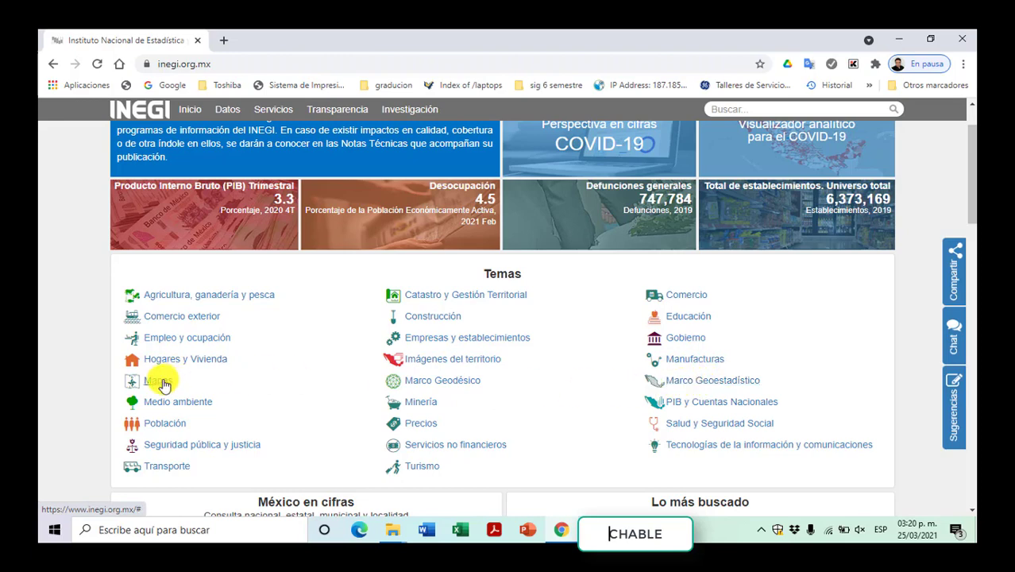
scroll(516, 350, up, 2)
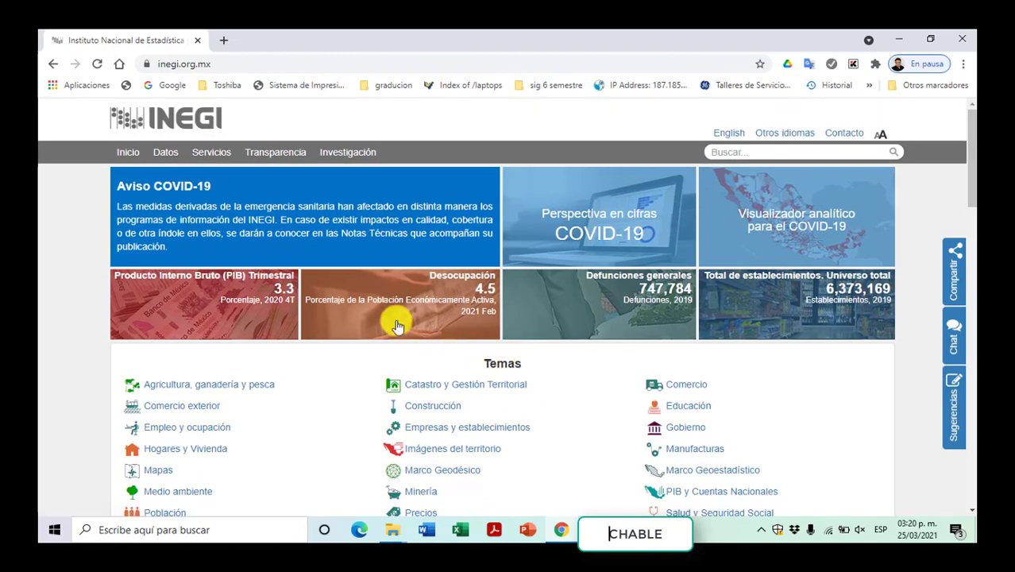
click(161, 155)
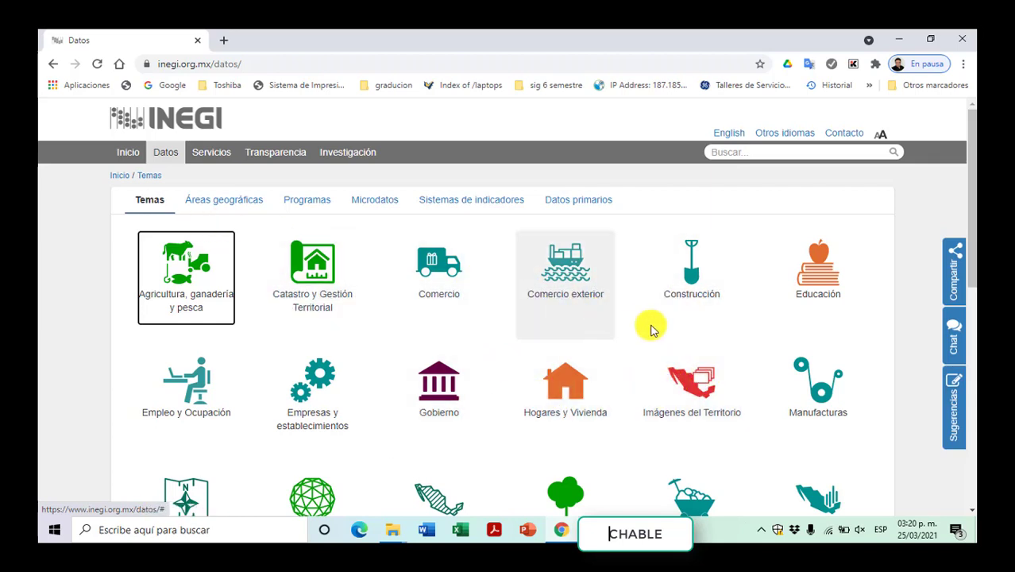
scroll(667, 333, down, 1)
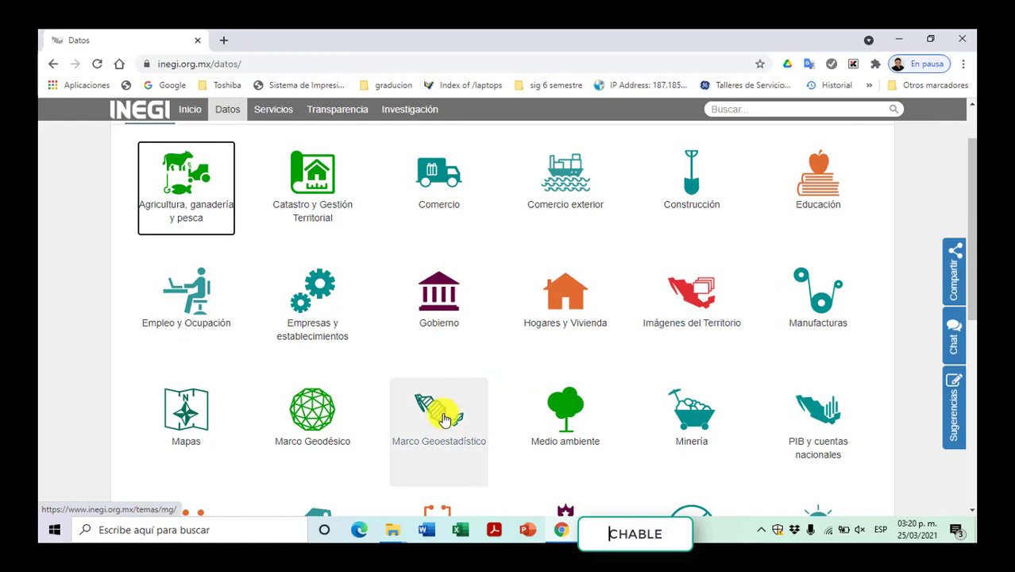
scroll(181, 419, up, 1)
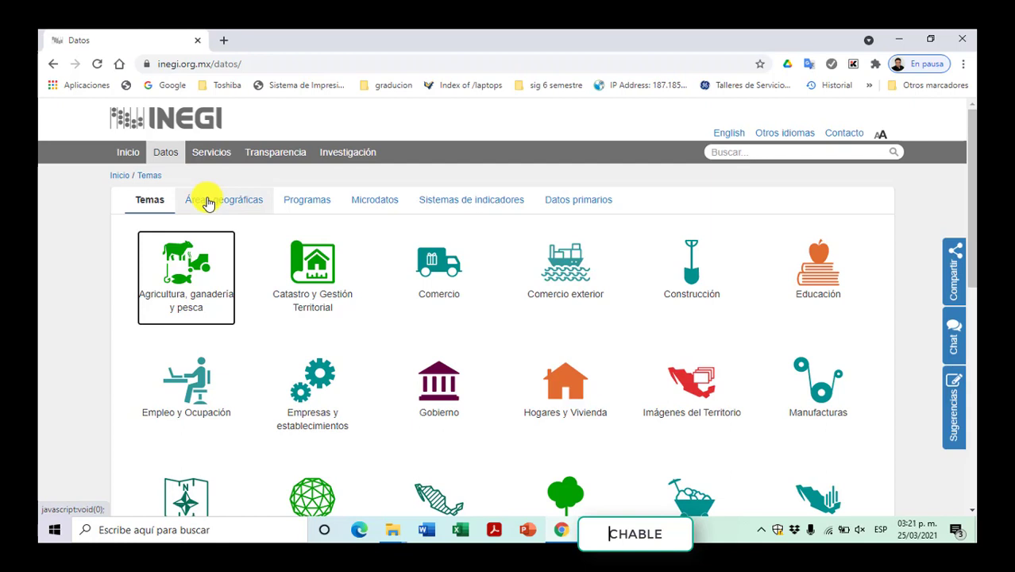
Step: Switch the data listing to geographic areas and select the state of Quintana Roo
click(209, 204)
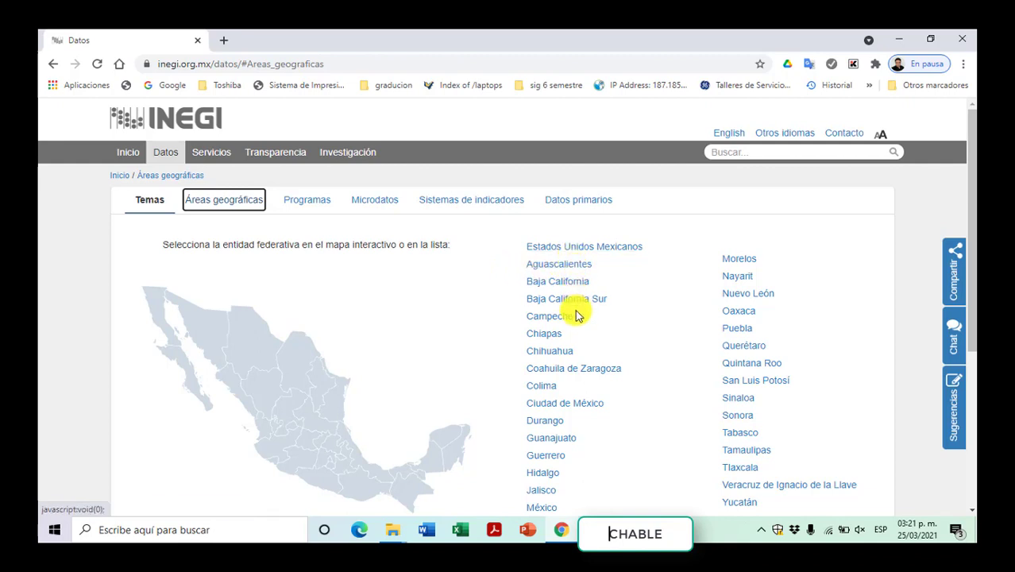
scroll(574, 381, down, 3)
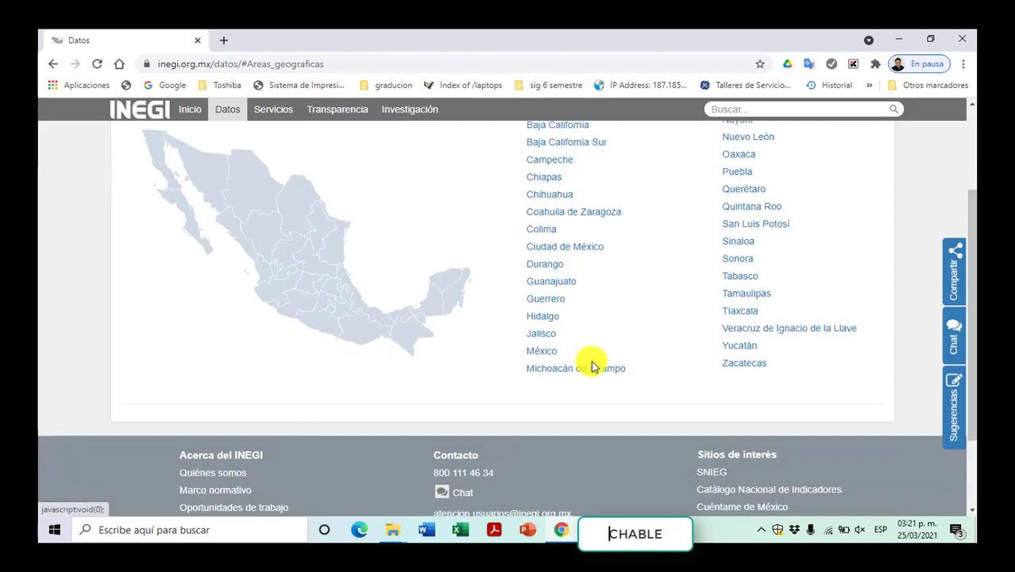
scroll(644, 367, up, 3)
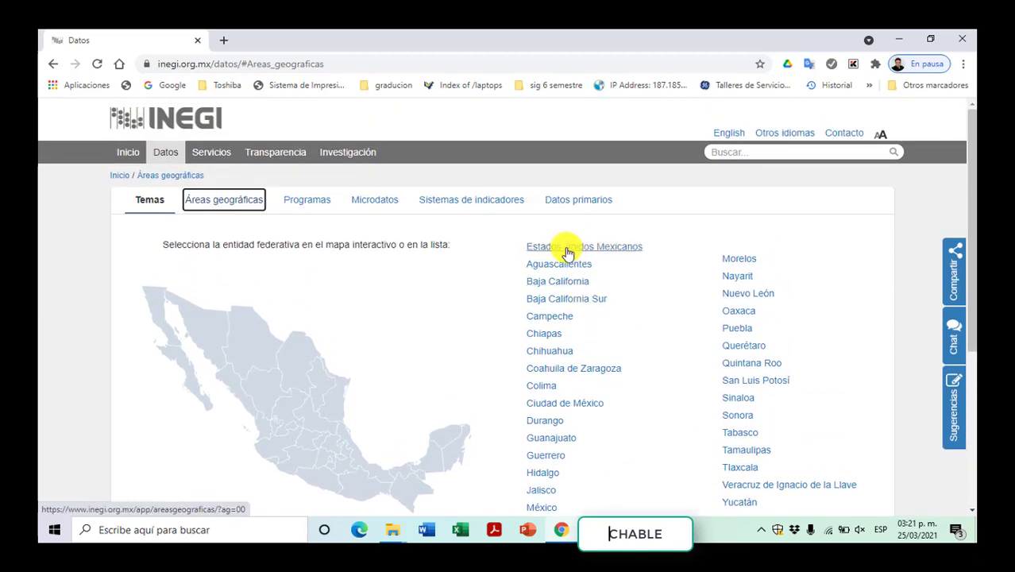
scroll(643, 282, down, 3)
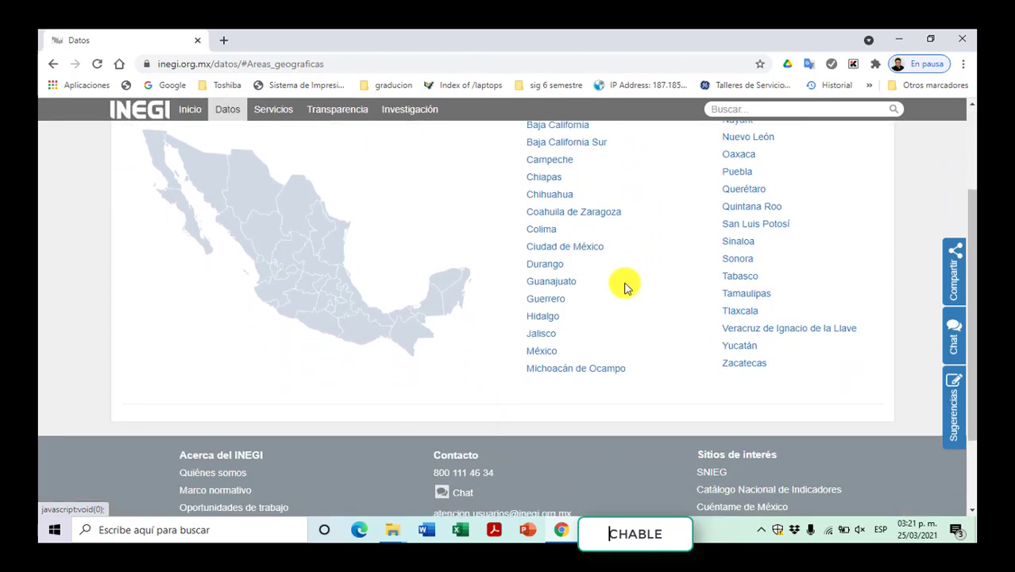
scroll(625, 288, up, 1)
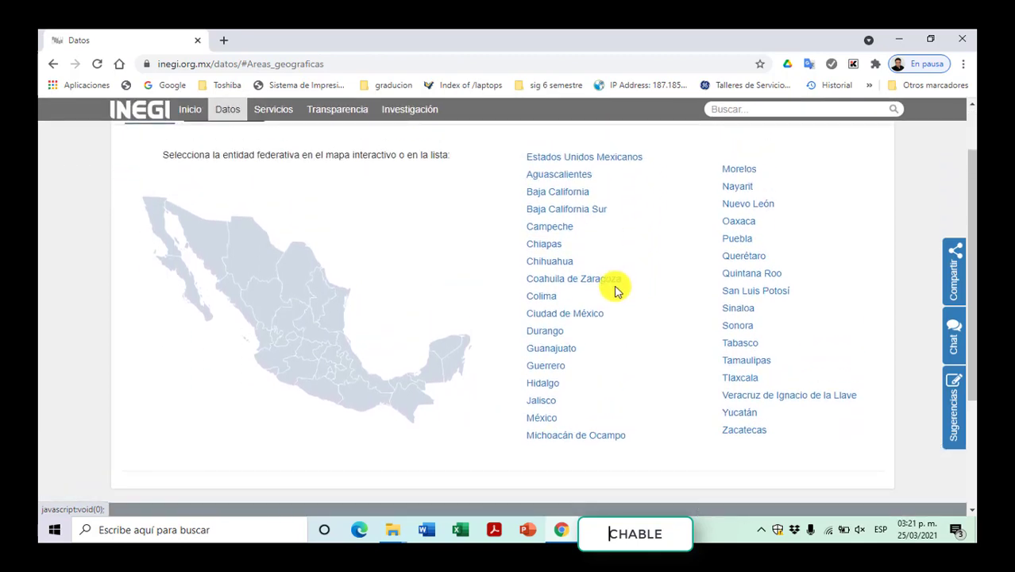
click(749, 278)
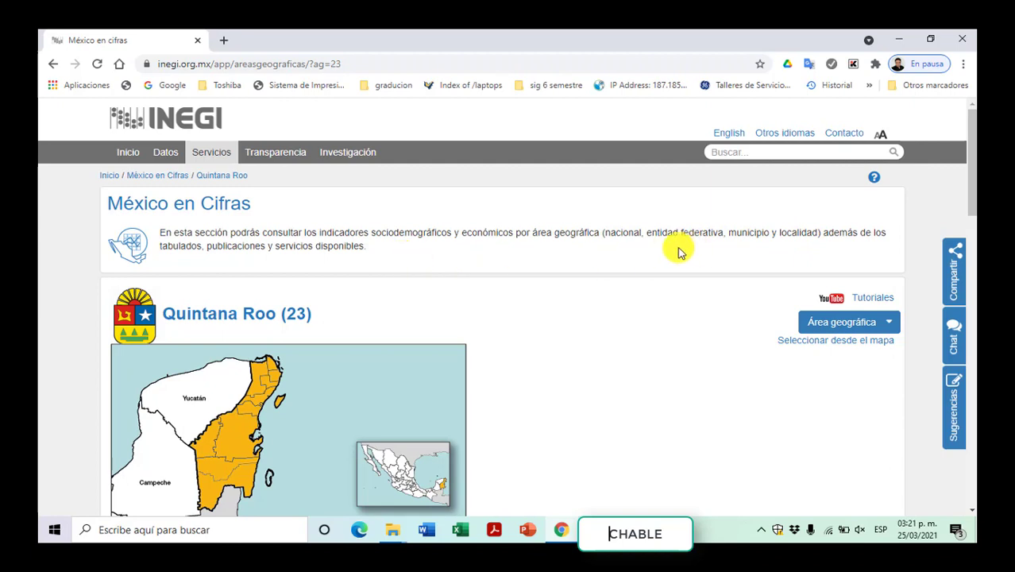
Step: Display the maps available for Quintana Roo on its México en Cifras page
scroll(536, 297, down, 1)
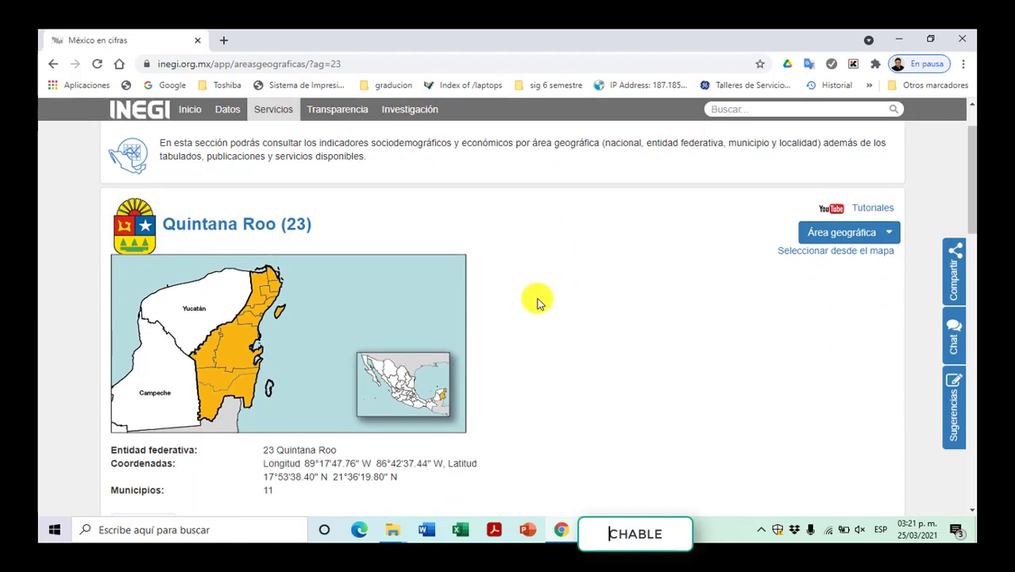
scroll(650, 327, down, 1)
scroll(649, 327, down, 1)
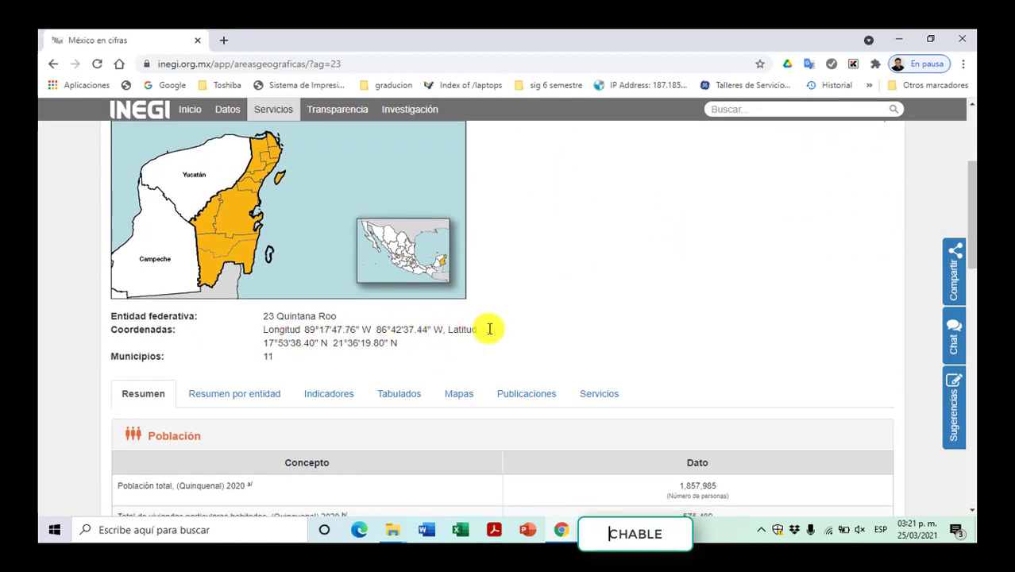
scroll(605, 335, down, 2)
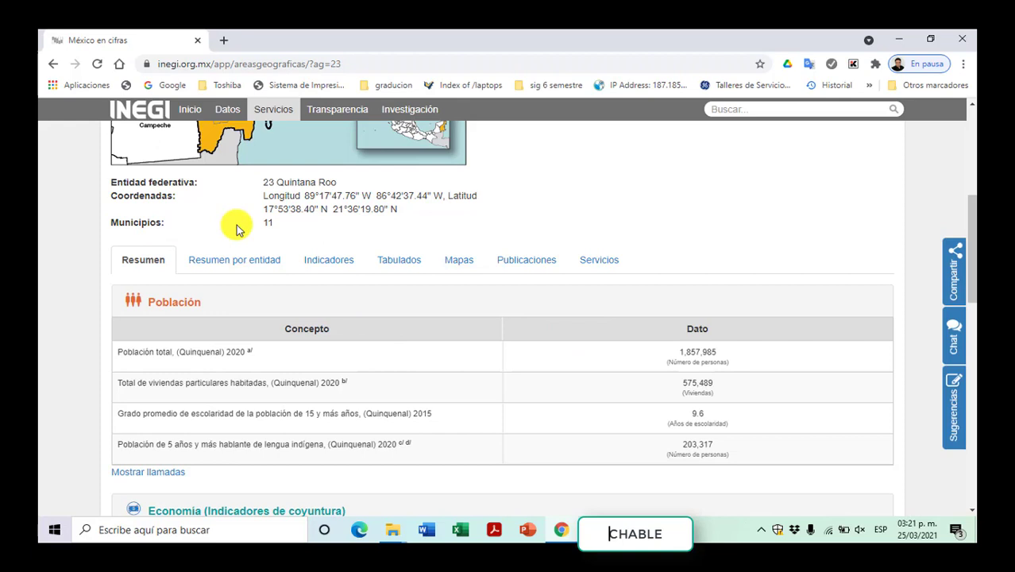
click(460, 262)
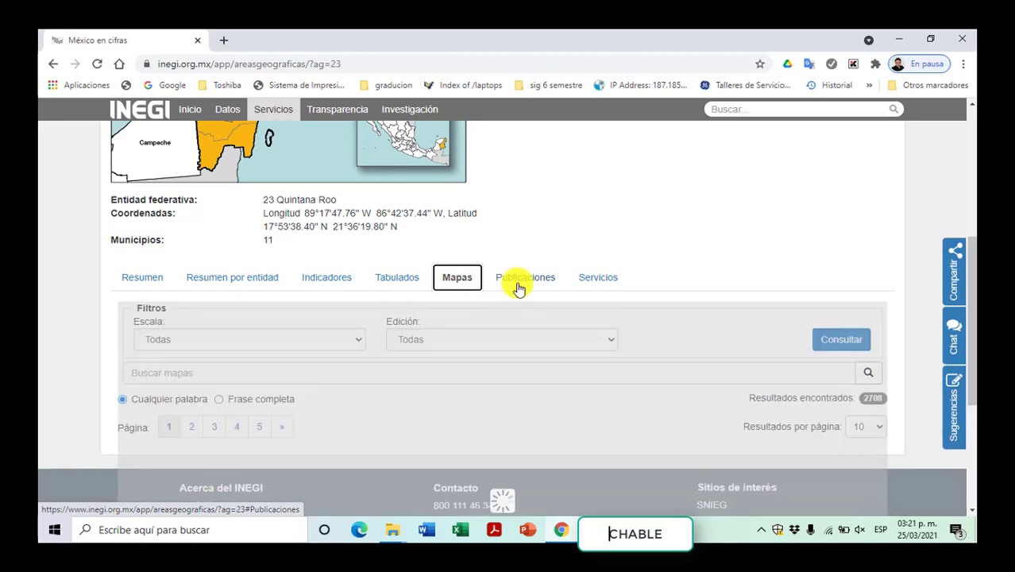
Step: Open the record of the 2020 Landsat 7,8 geomedian with index MX_022013 in a new browser tab and switch to it
scroll(509, 286, down, 1)
scroll(525, 290, down, 3)
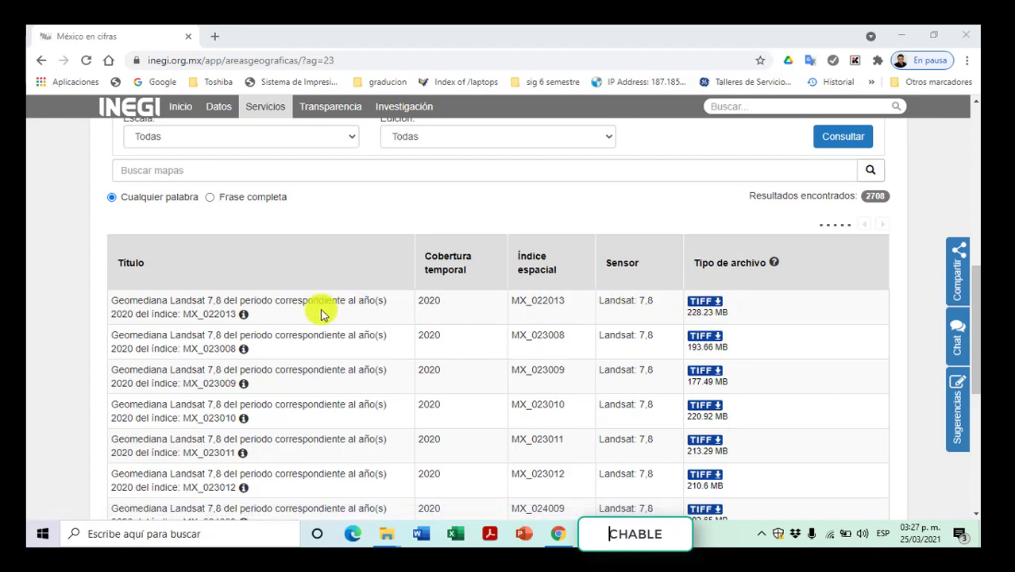
right_click(247, 318)
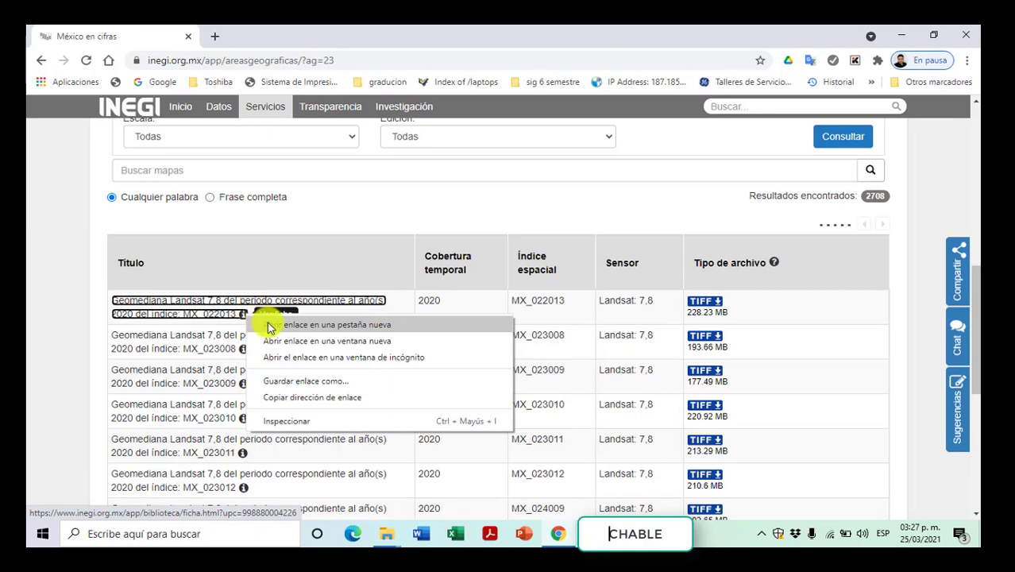
click(269, 326)
click(238, 37)
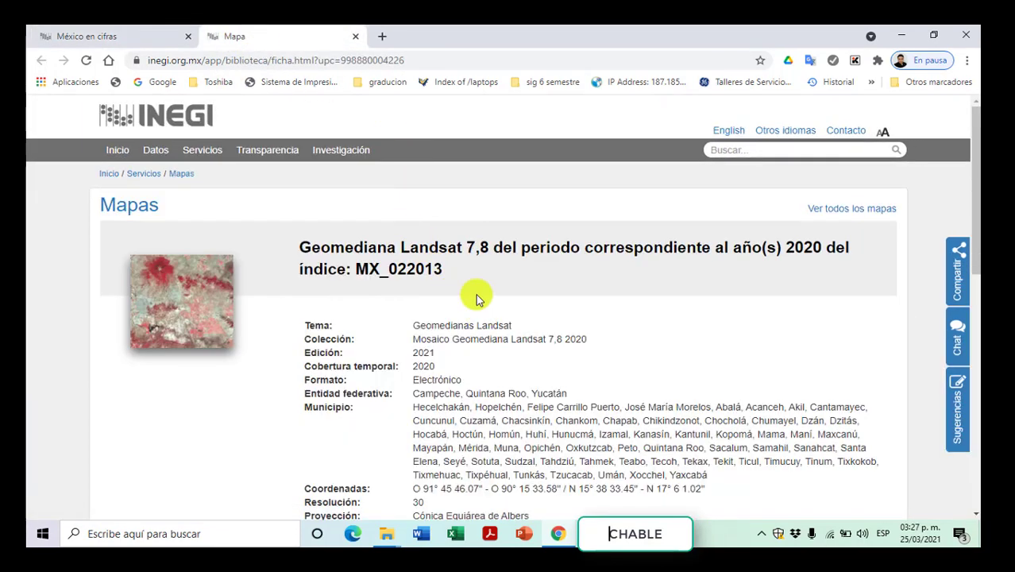
Step: Examine the map record's metadata and related maps, and highlight the federal entities it covers
scroll(476, 298, down, 3)
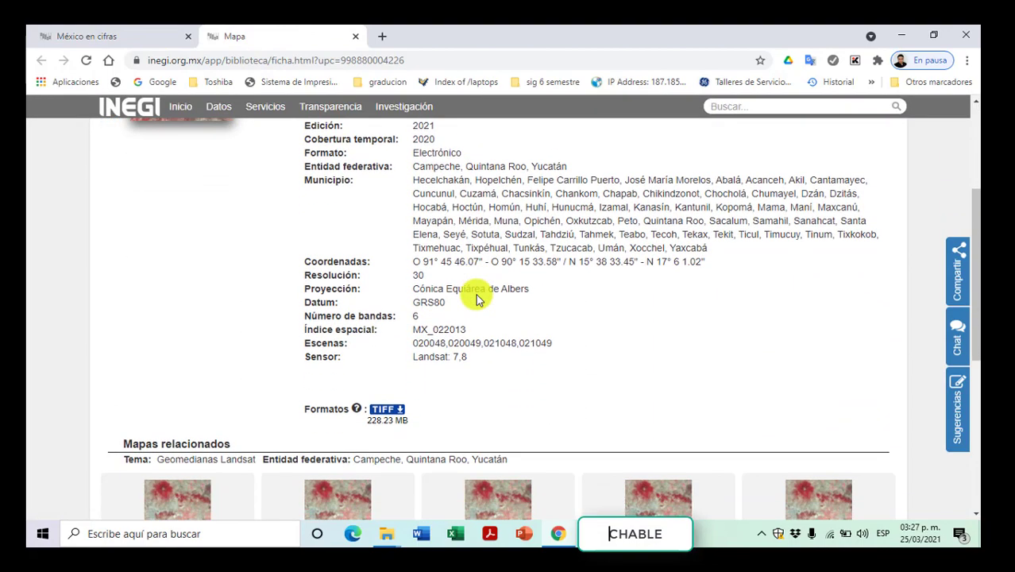
scroll(477, 296, up, 2)
scroll(477, 298, down, 5)
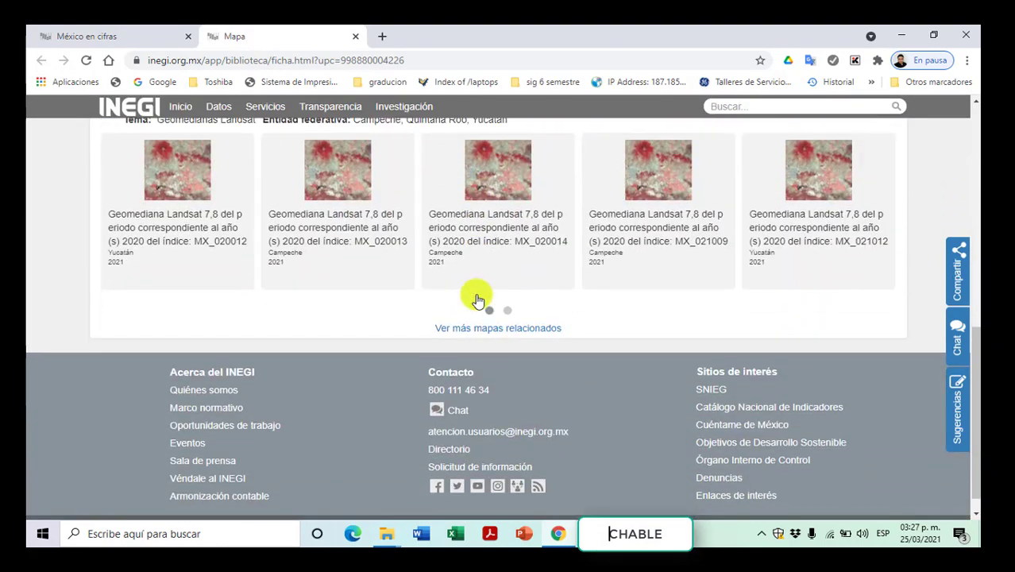
scroll(197, 234, up, 1)
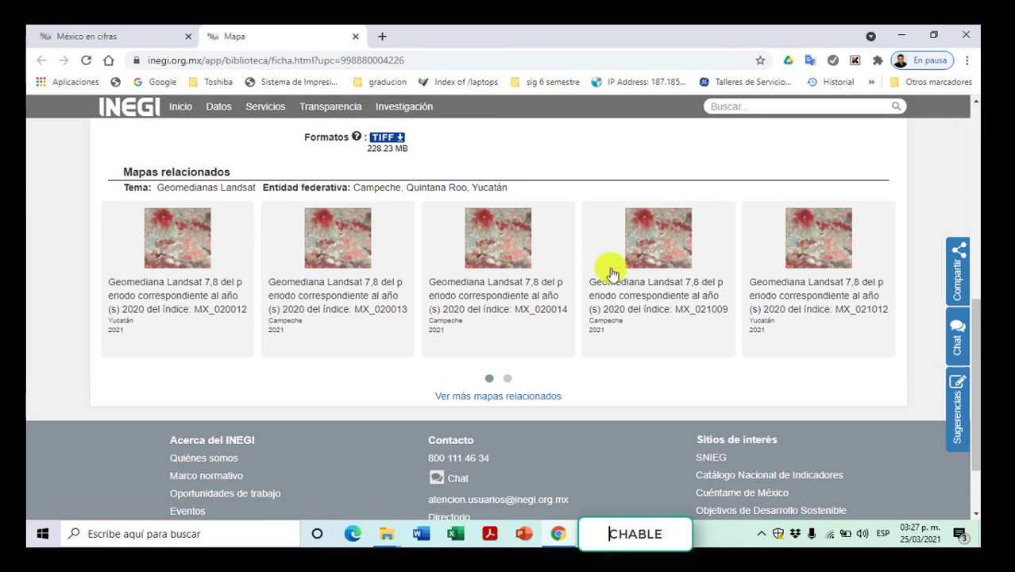
scroll(632, 276, up, 1)
scroll(632, 276, up, 4)
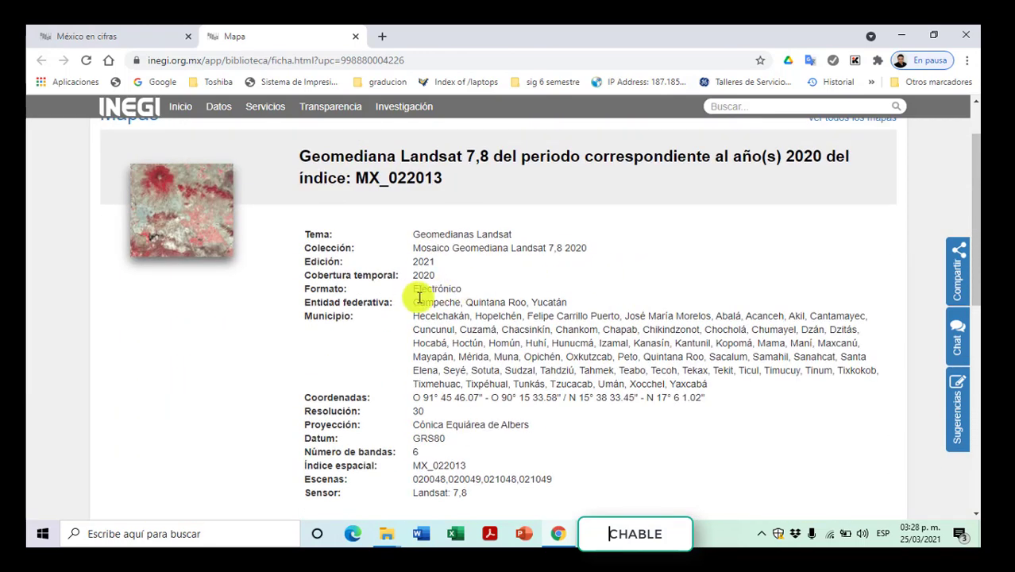
drag(416, 300, 590, 305)
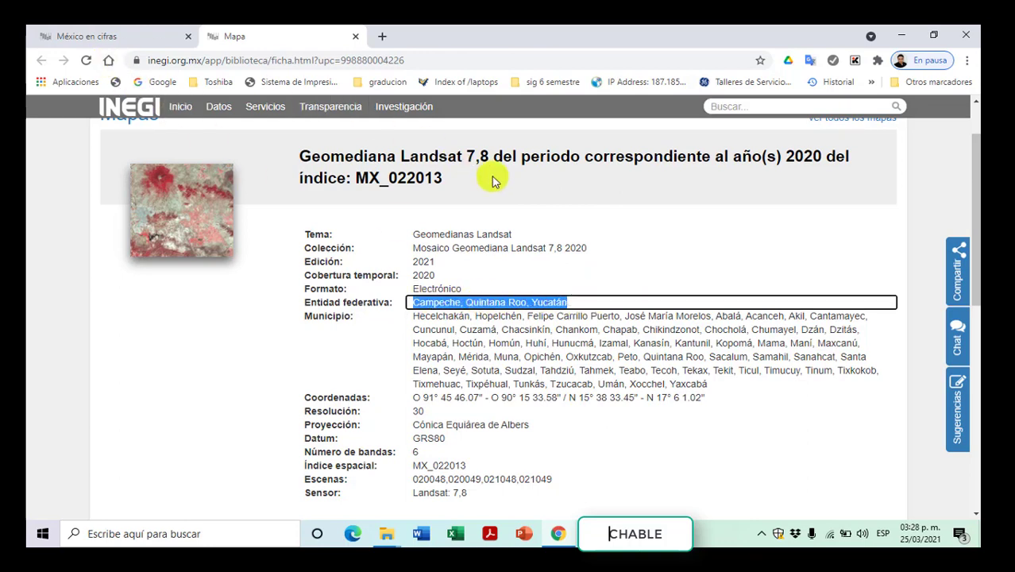
Step: Return to the Quintana Roo map list and check the options offered by the scale and edition filters
click(120, 42)
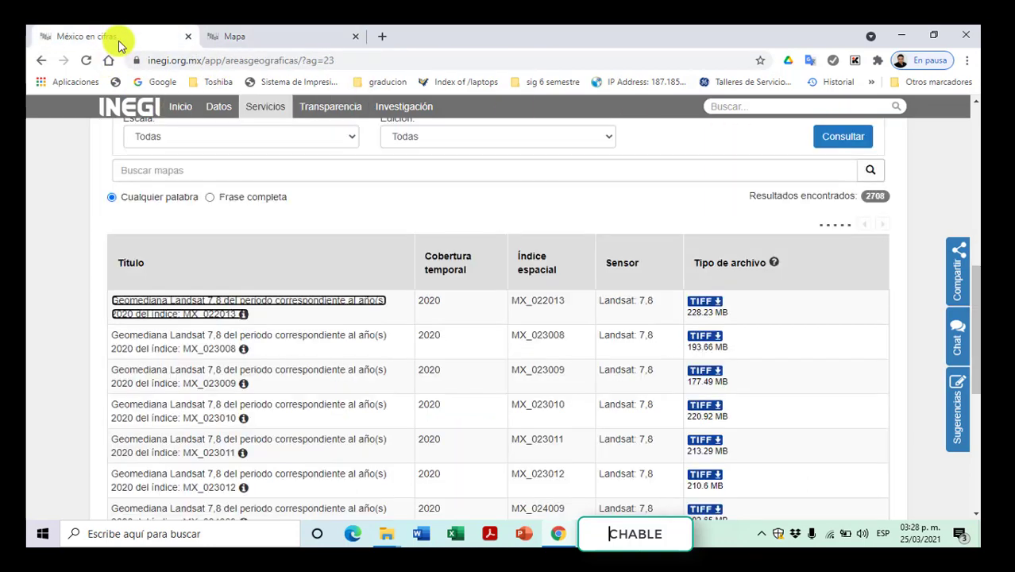
scroll(520, 357, up, 3)
scroll(520, 357, up, 1)
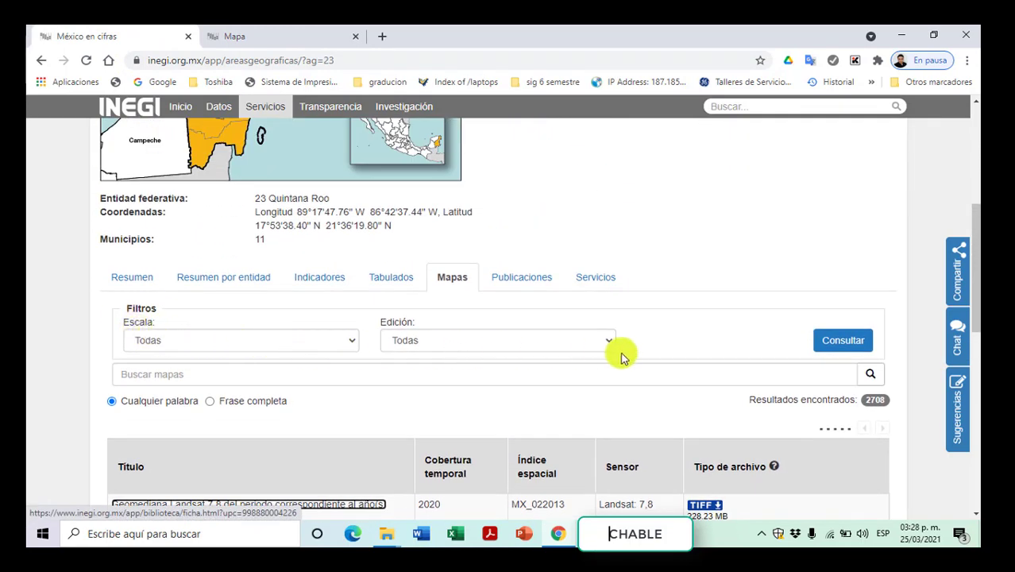
click(353, 340)
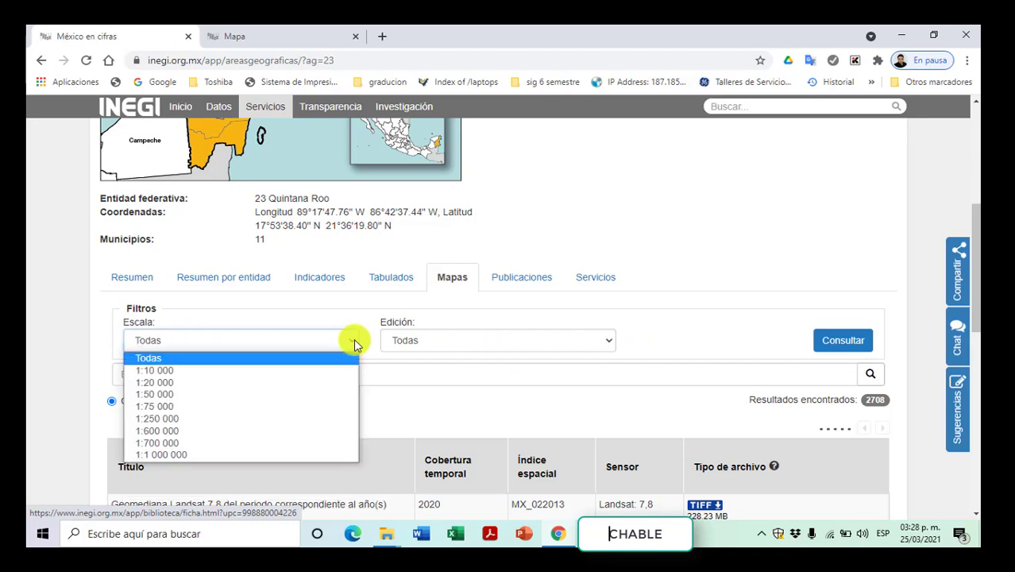
click(353, 340)
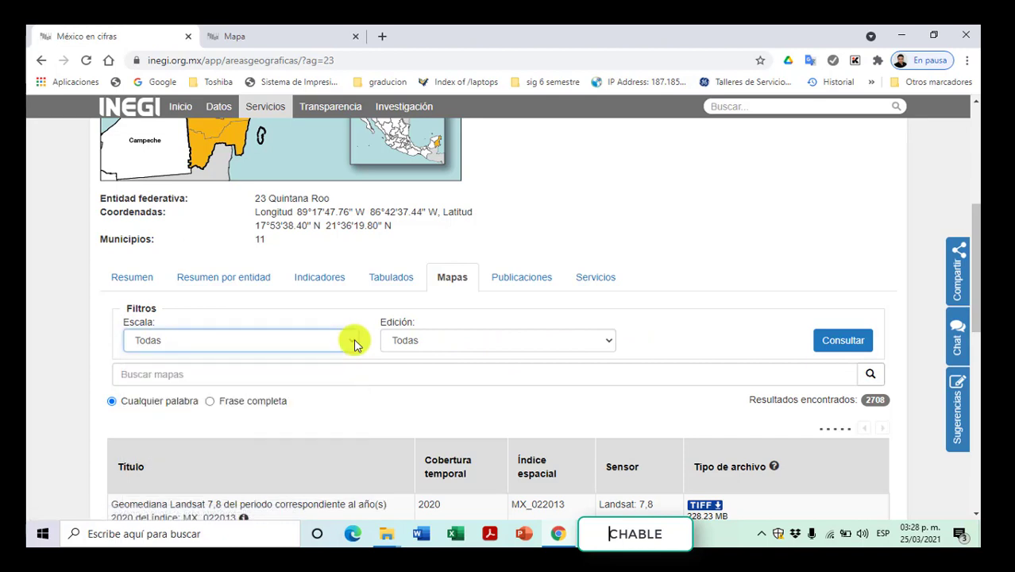
click(590, 340)
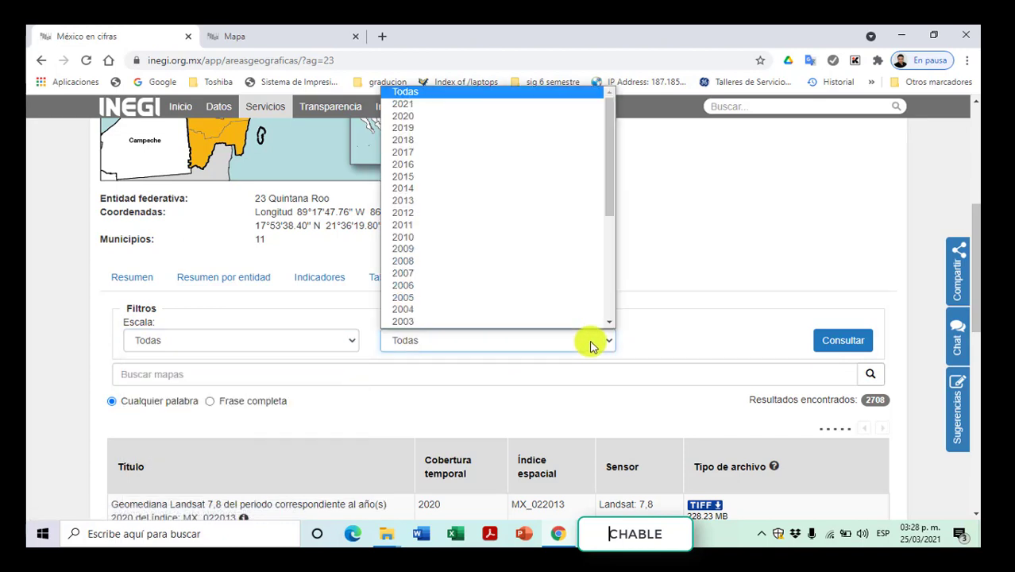
click(716, 258)
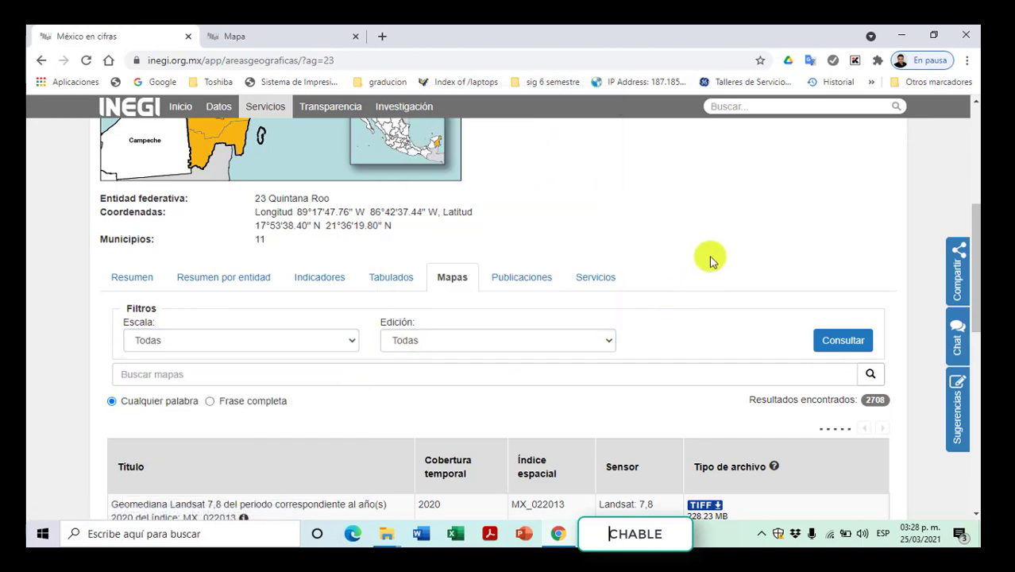
Step: Search the Quintana Roo map list for "manzanas" and look over the matching maps
click(176, 378)
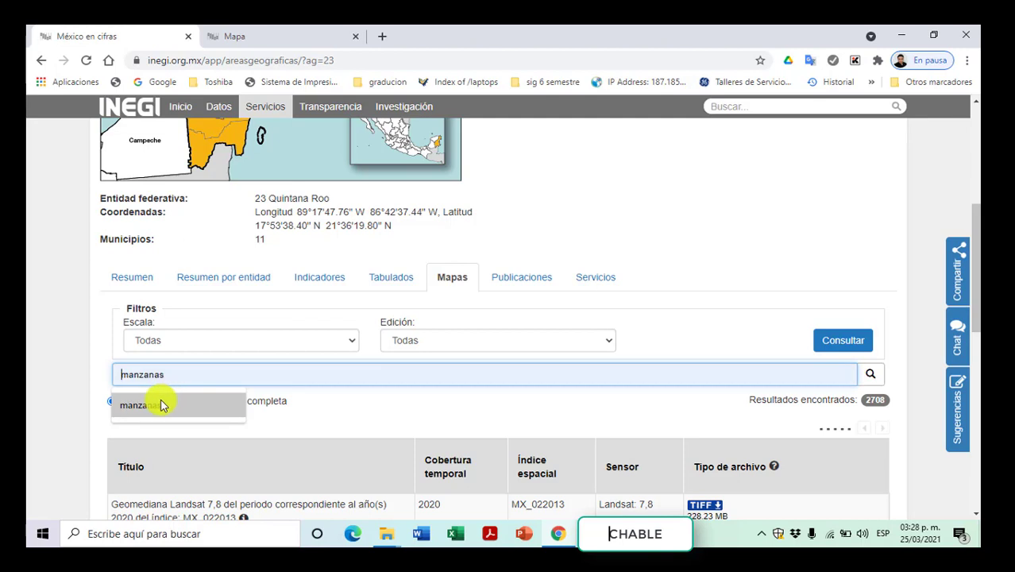
click(155, 408)
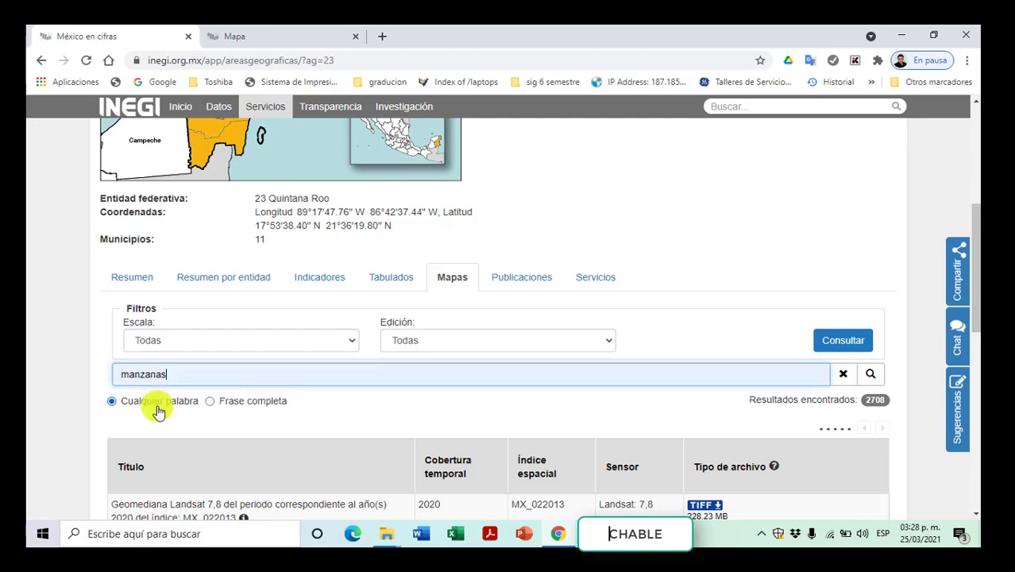
click(829, 340)
scroll(582, 392, down, 2)
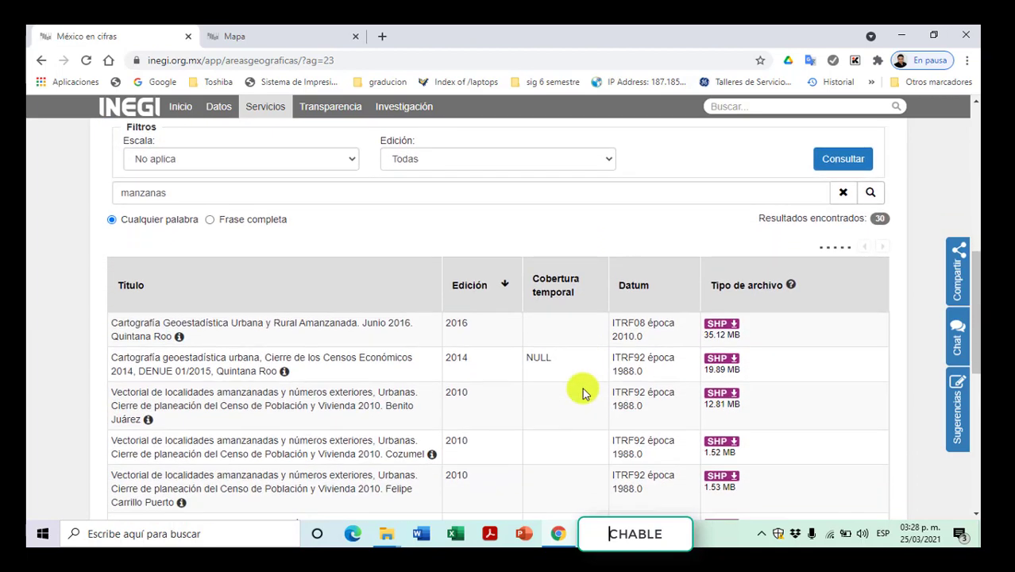
scroll(583, 391, down, 1)
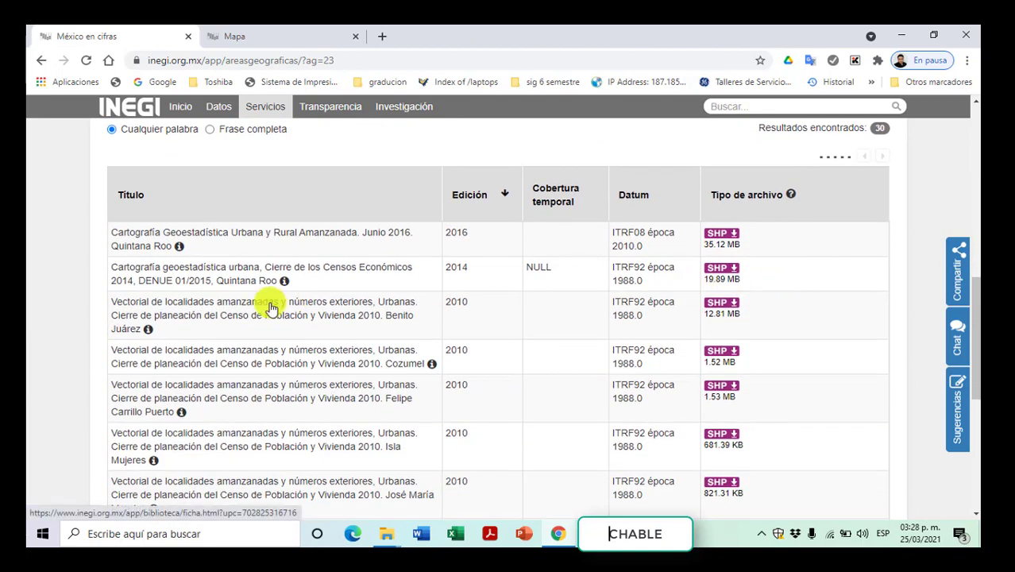
scroll(881, 190, up, 1)
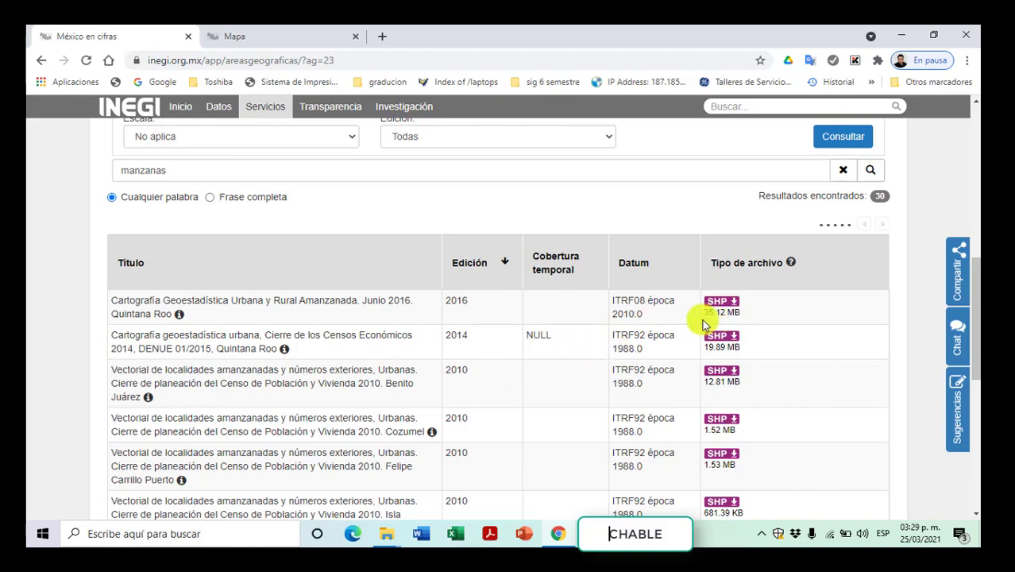
Step: Open the record of "Cartografía Geoestadística Urbana y Rural Amanzanada. Junio 2016" in a new browser tab, closing the previous map record's tab
right_click(180, 317)
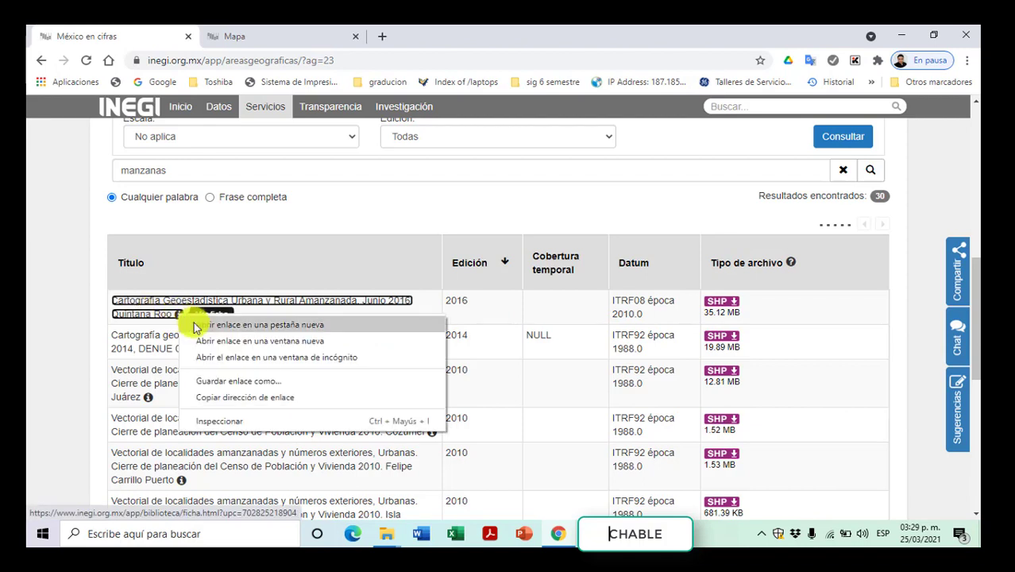
click(199, 323)
click(359, 50)
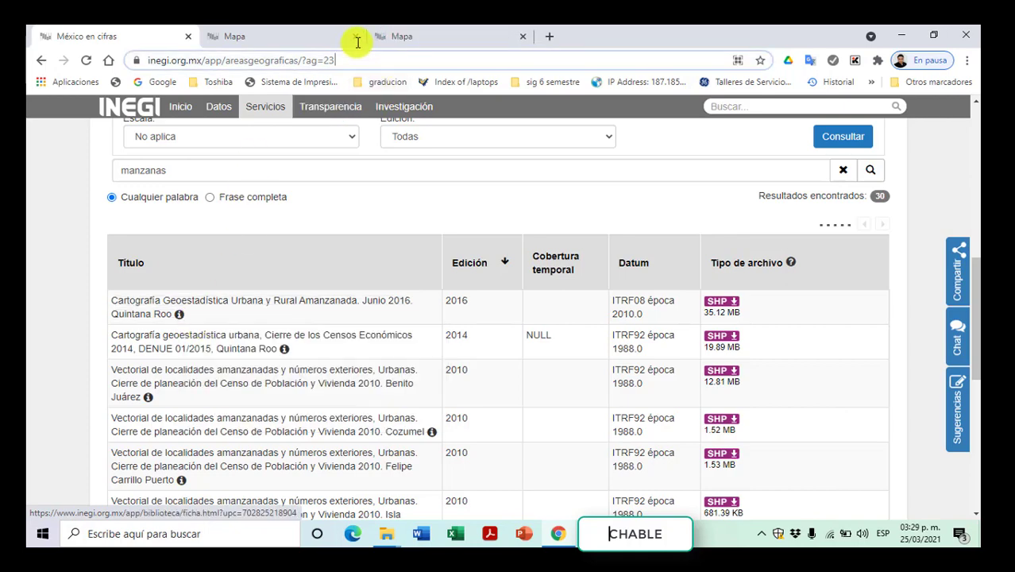
click(355, 36)
click(290, 40)
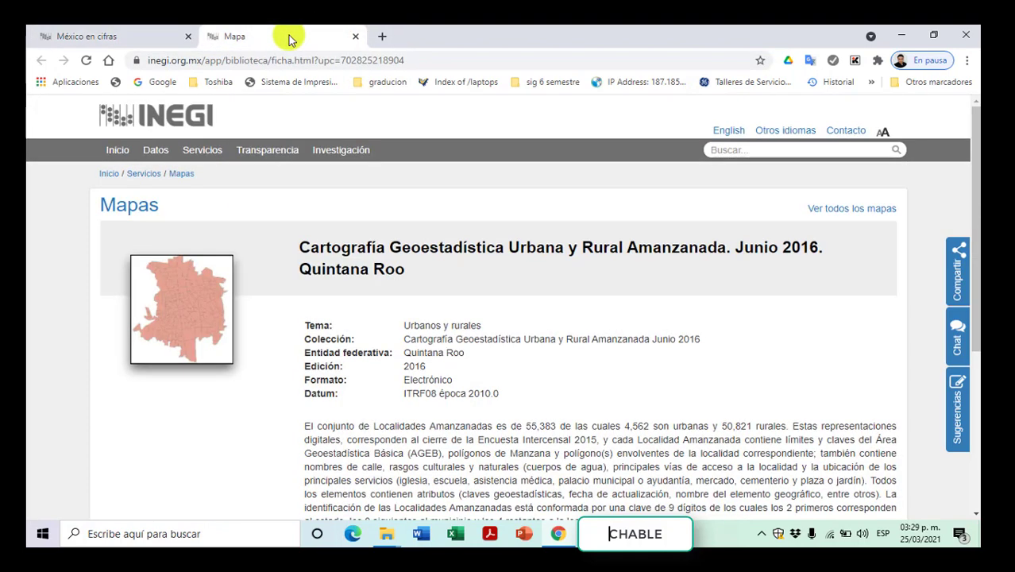
Step: Read the June 2016 cartography record's description, highlighting its opening lines about the contents of the Localidades Amanzanadas
scroll(575, 336, down, 1)
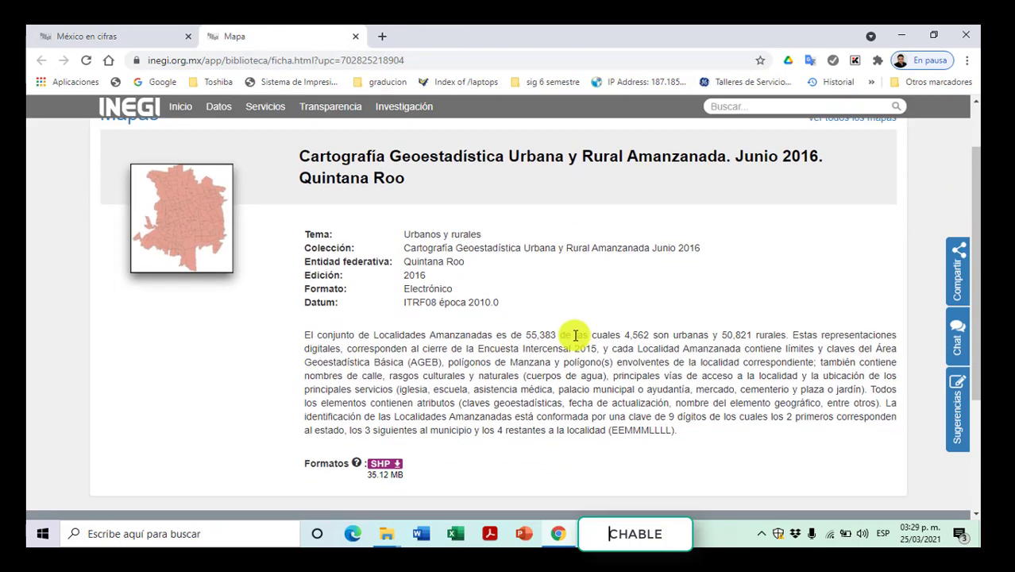
drag(302, 340, 866, 367)
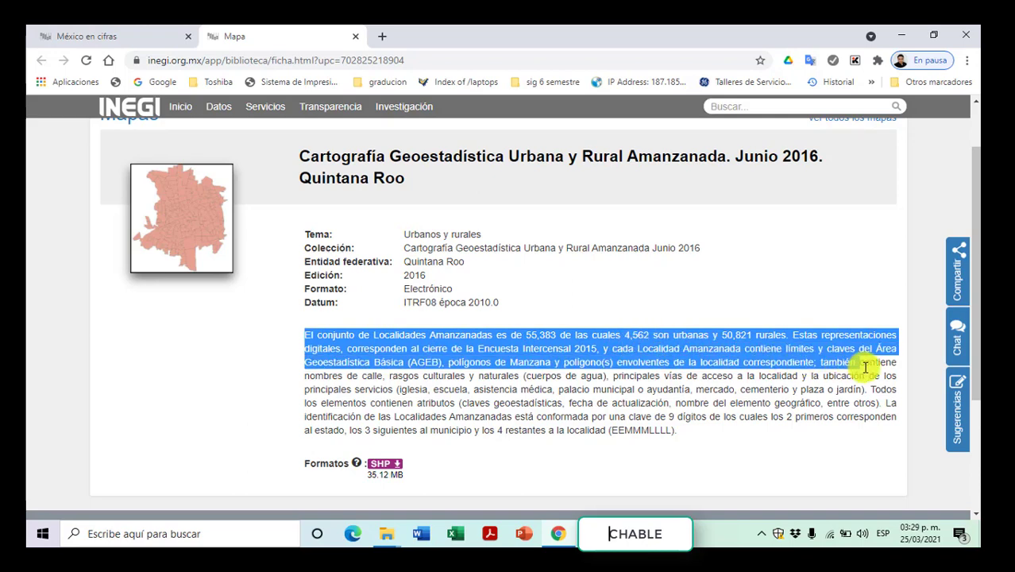
click(826, 359)
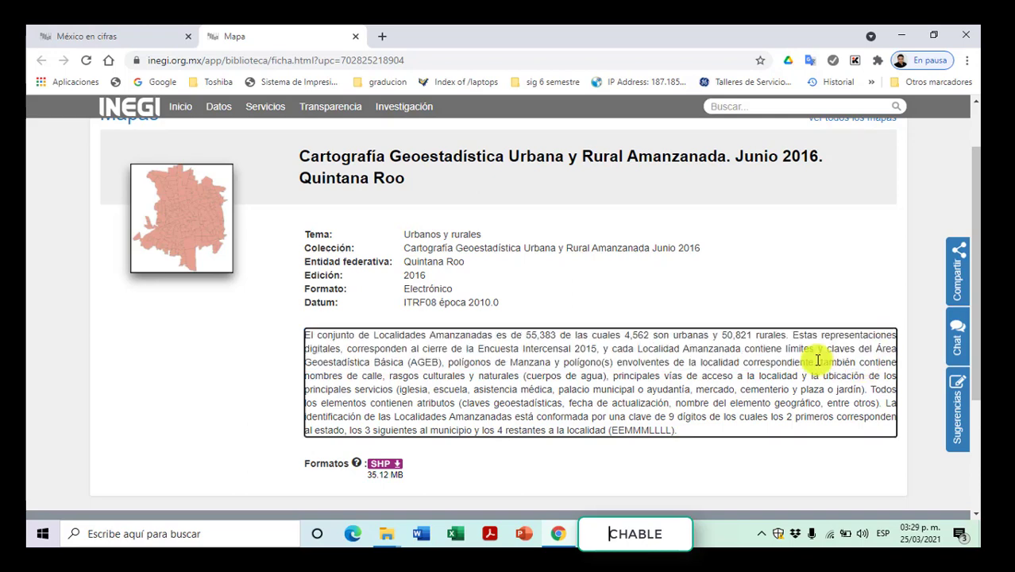
Step: Close the map record and download the SHP file of the June 2016 Cartografía Geoestadística Urbana y Rural Amanzanada for Quintana Roo
click(357, 37)
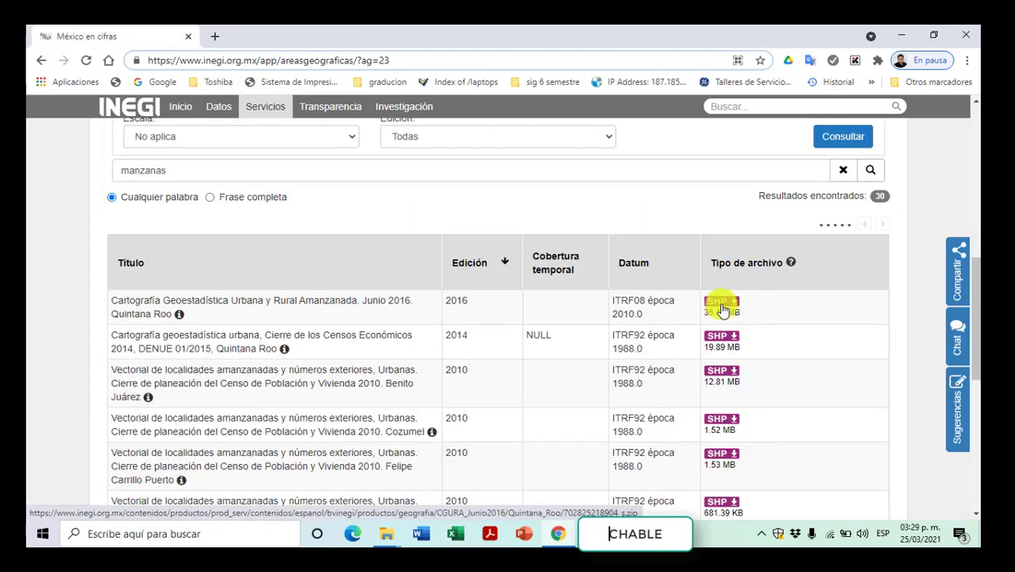
click(721, 303)
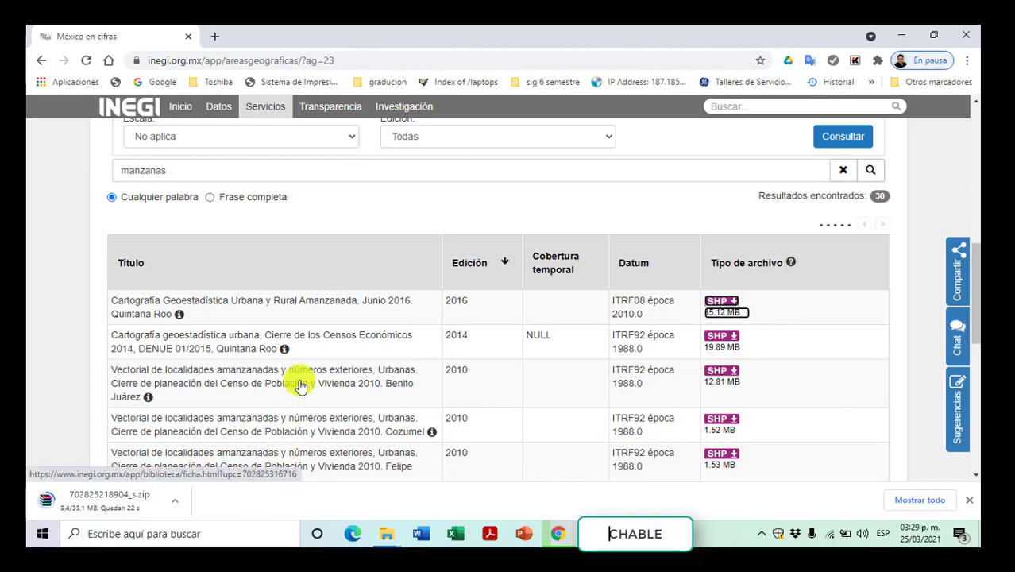
Step: Review the remaining "manzanas" maps, replace the search with "limites municipales" and look through the first page of matches
scroll(301, 386, down, 1)
scroll(300, 386, down, 1)
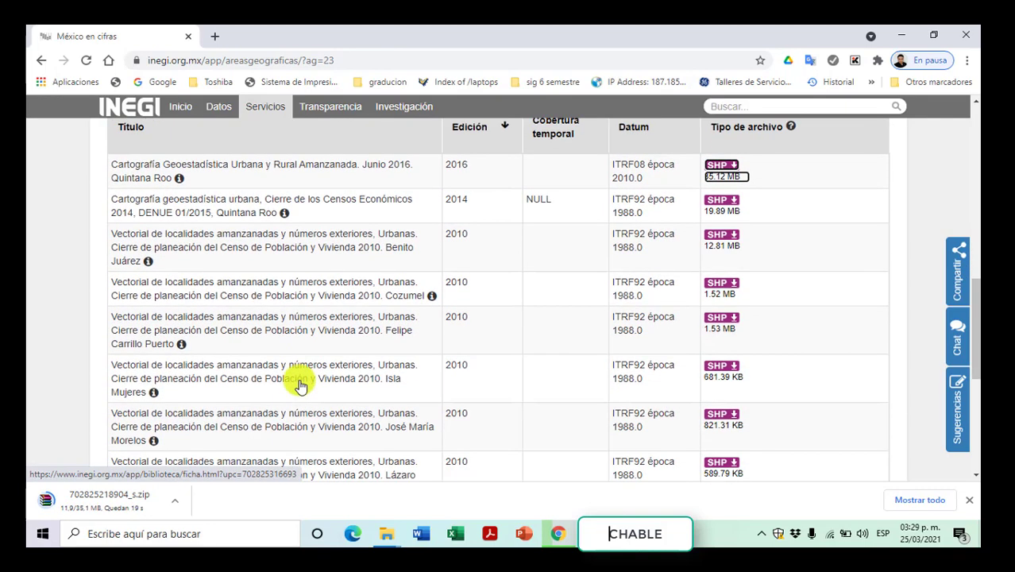
scroll(293, 379, down, 2)
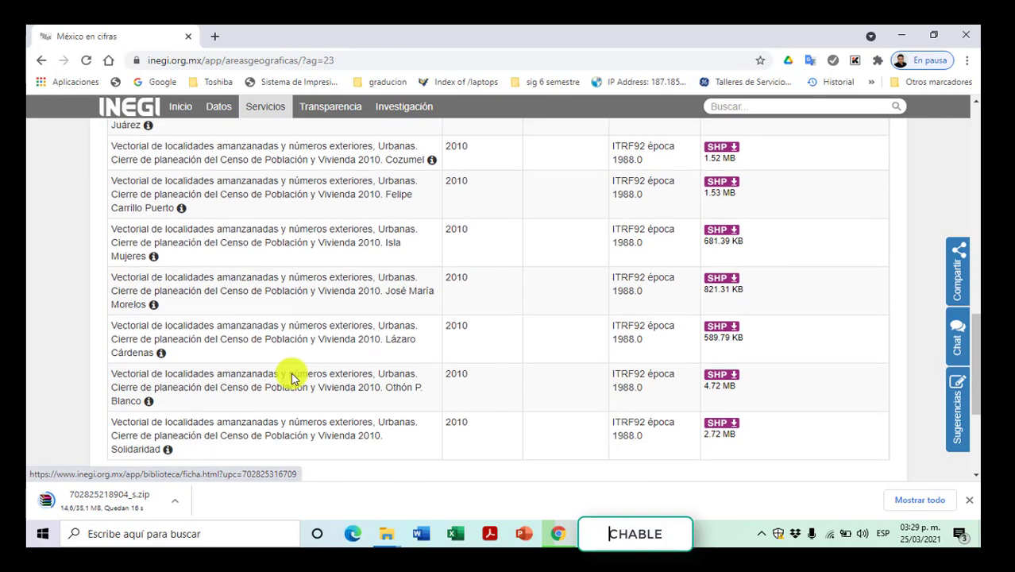
scroll(290, 378, up, 5)
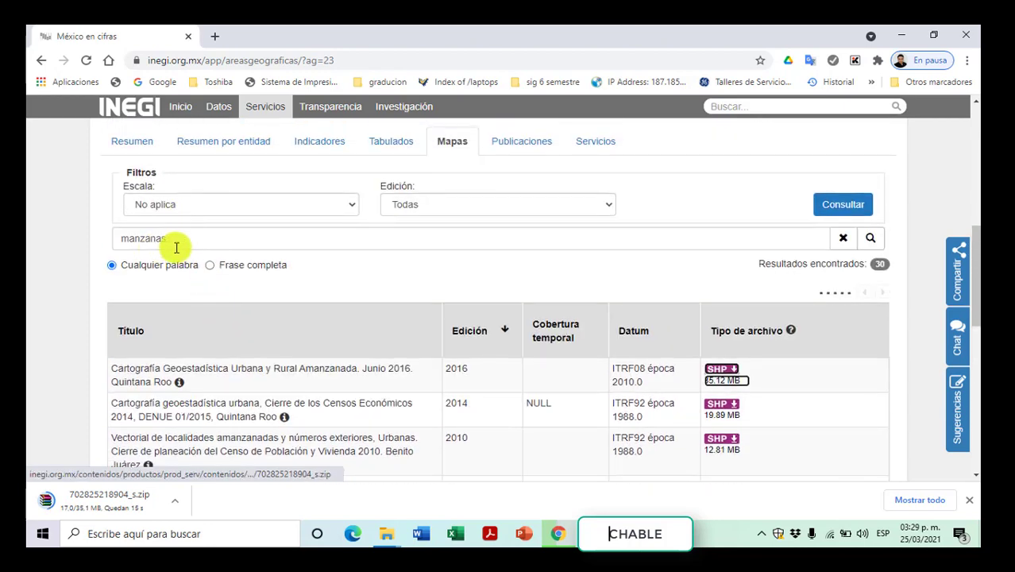
scroll(215, 254, down, 2)
scroll(216, 234, up, 2)
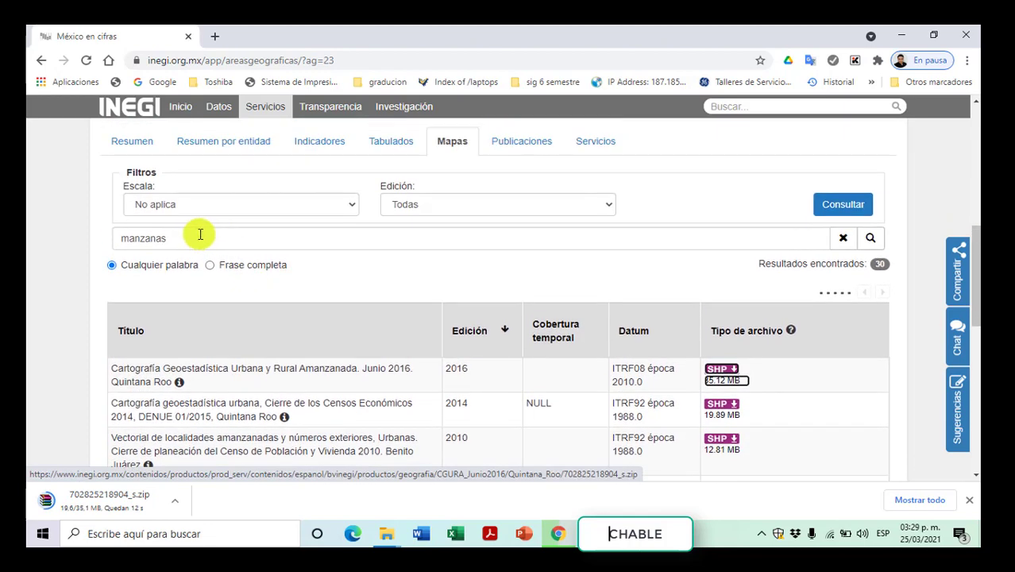
drag(200, 234, 109, 226)
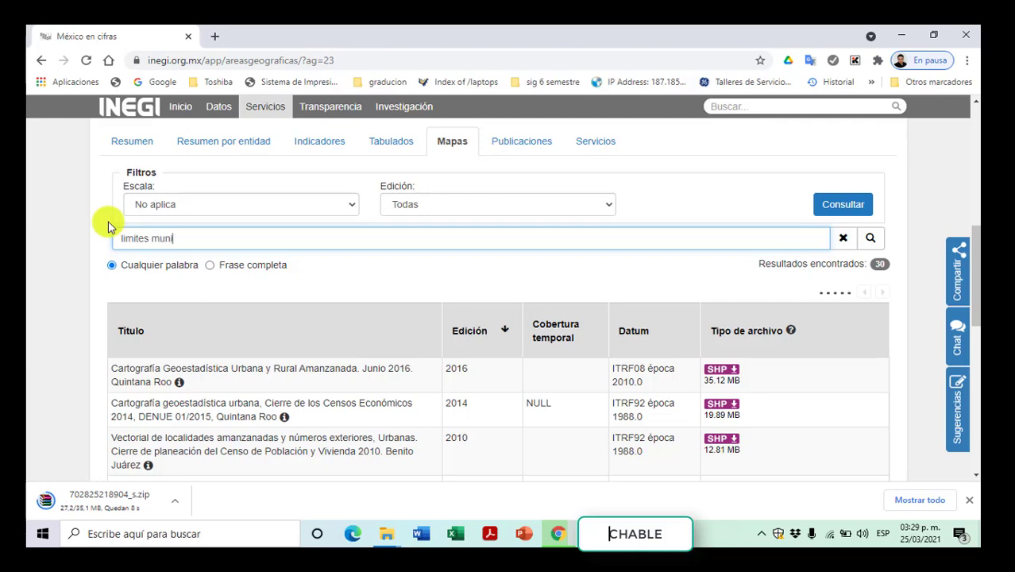
key(Return)
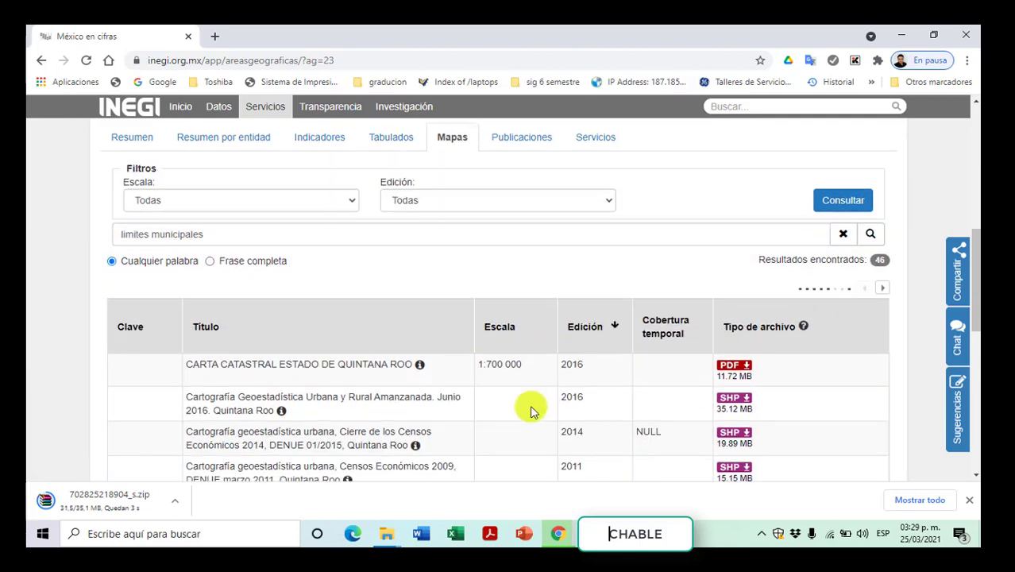
scroll(280, 320, down, 1)
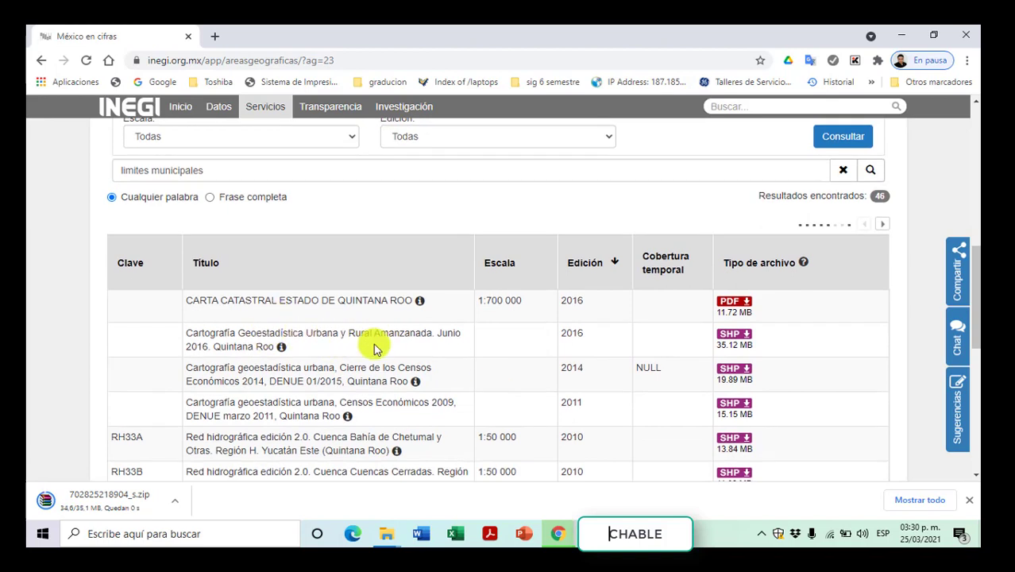
scroll(442, 347, down, 1)
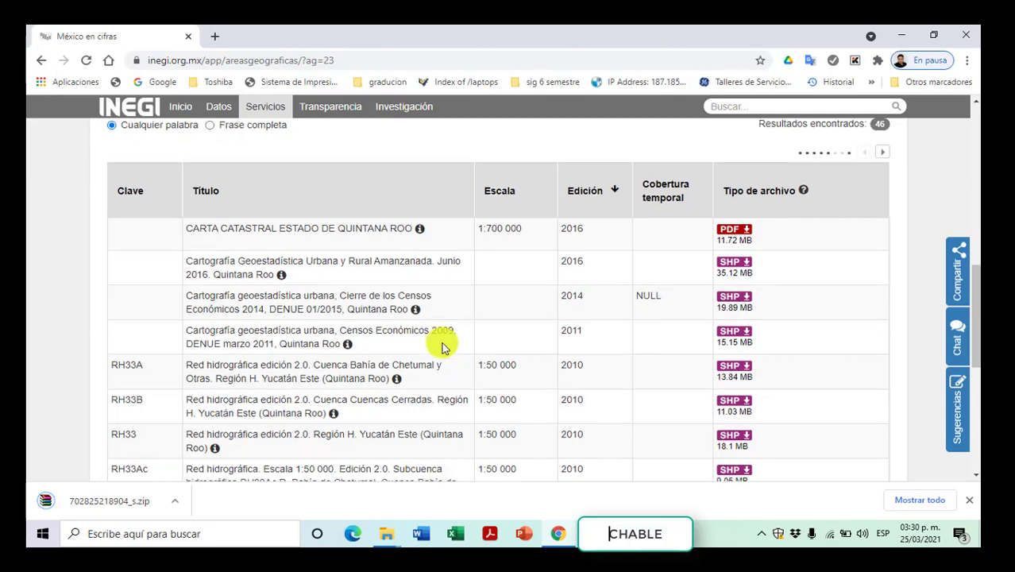
scroll(442, 347, down, 1)
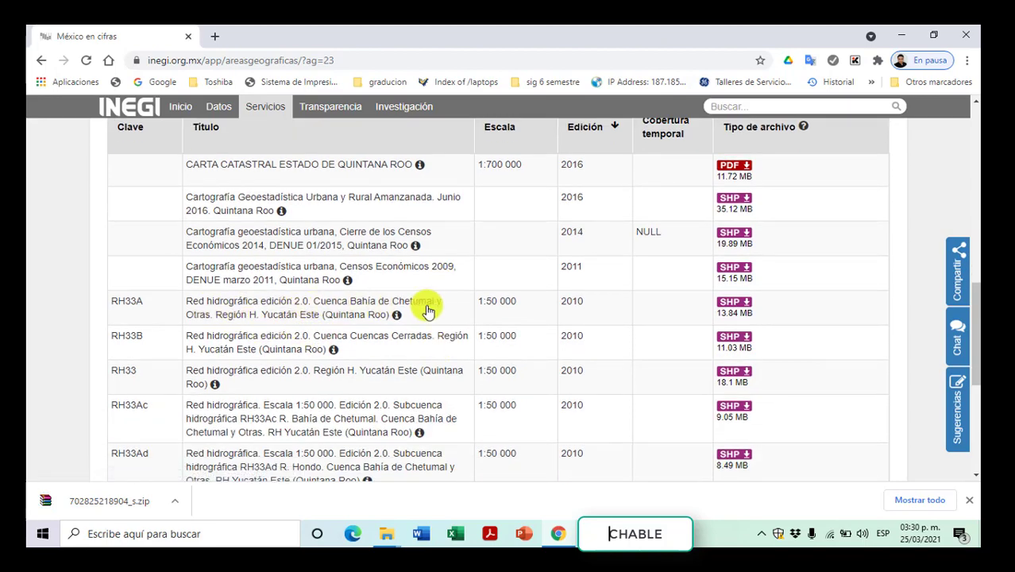
scroll(386, 334, down, 2)
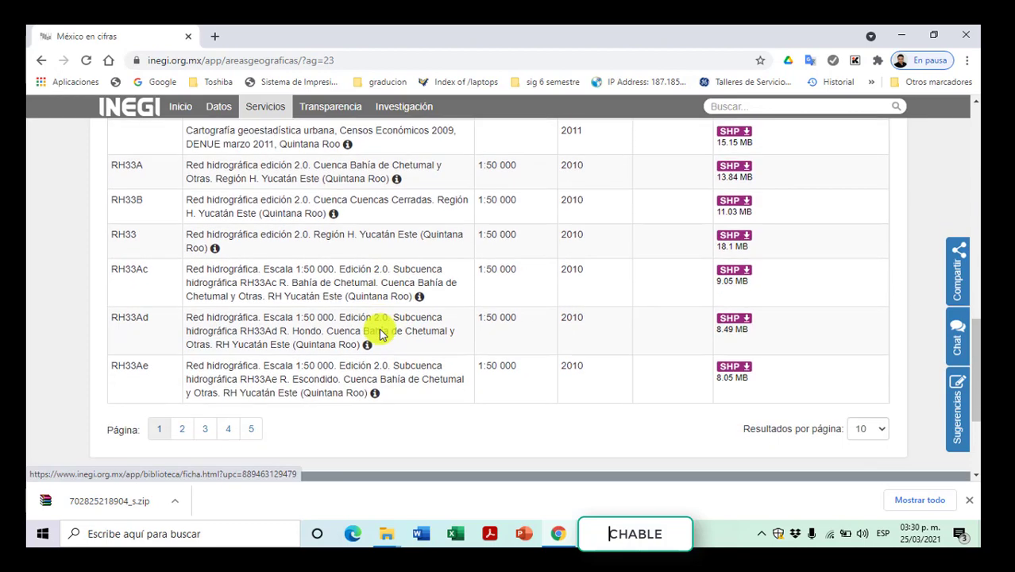
click(175, 507)
click(234, 459)
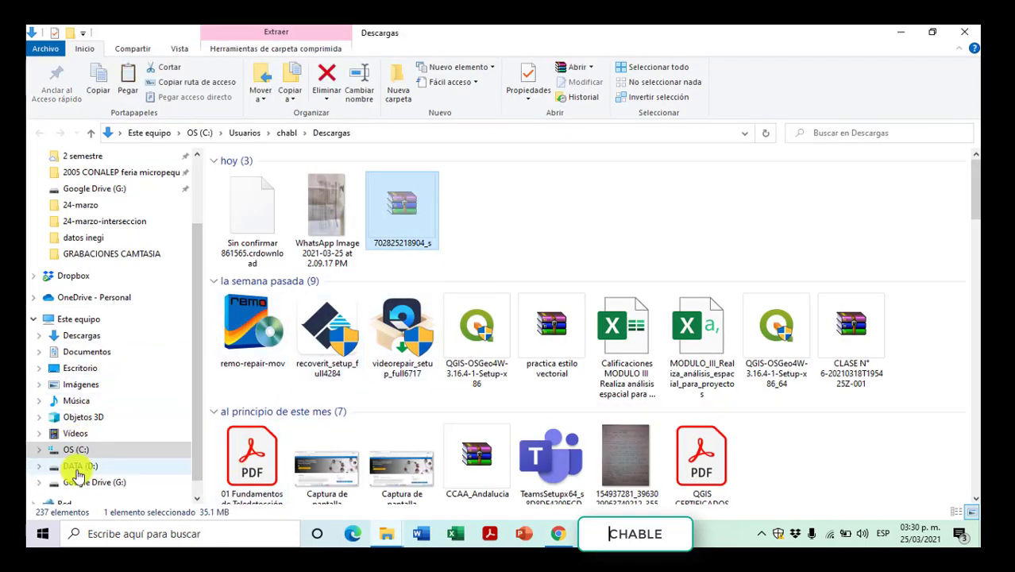
click(78, 468)
double_click(254, 176)
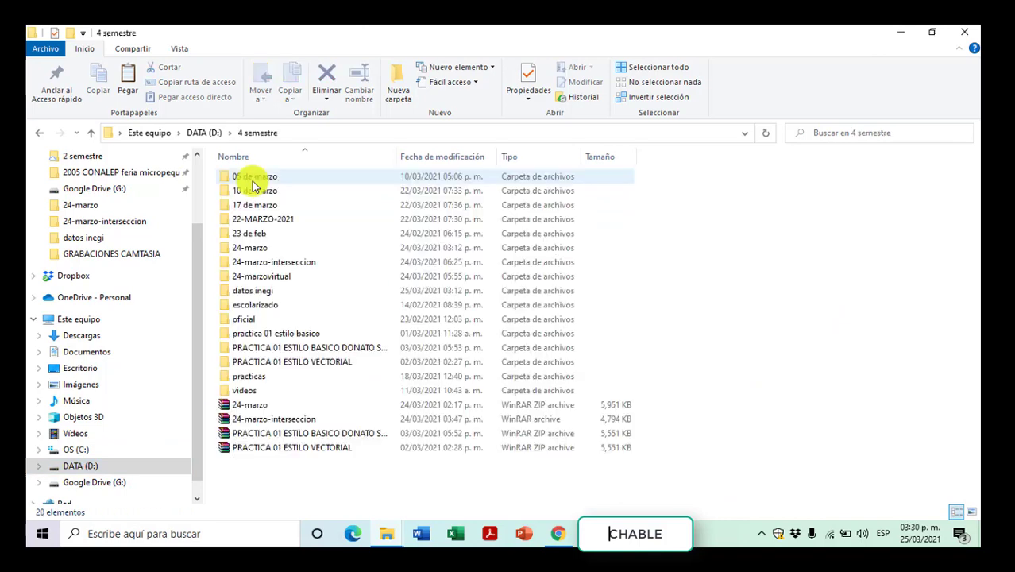
click(400, 88)
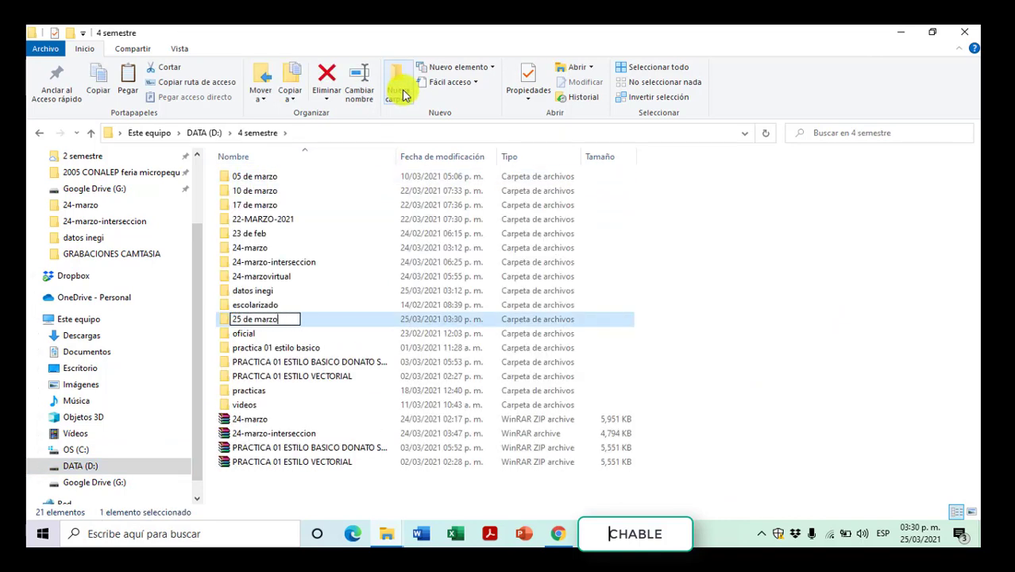
key(Return)
key(Return)
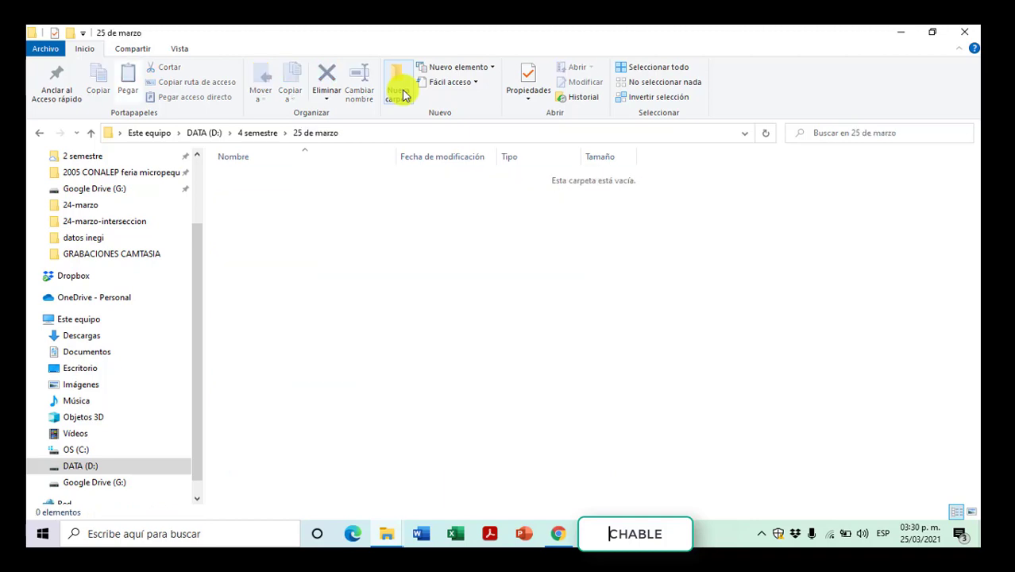
key(ctrl+v)
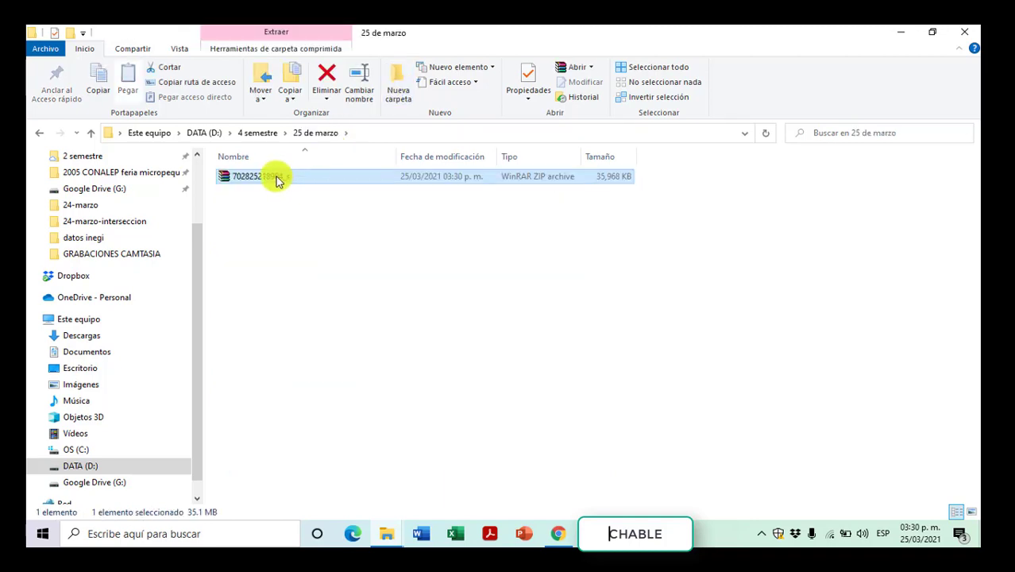
right_click(276, 178)
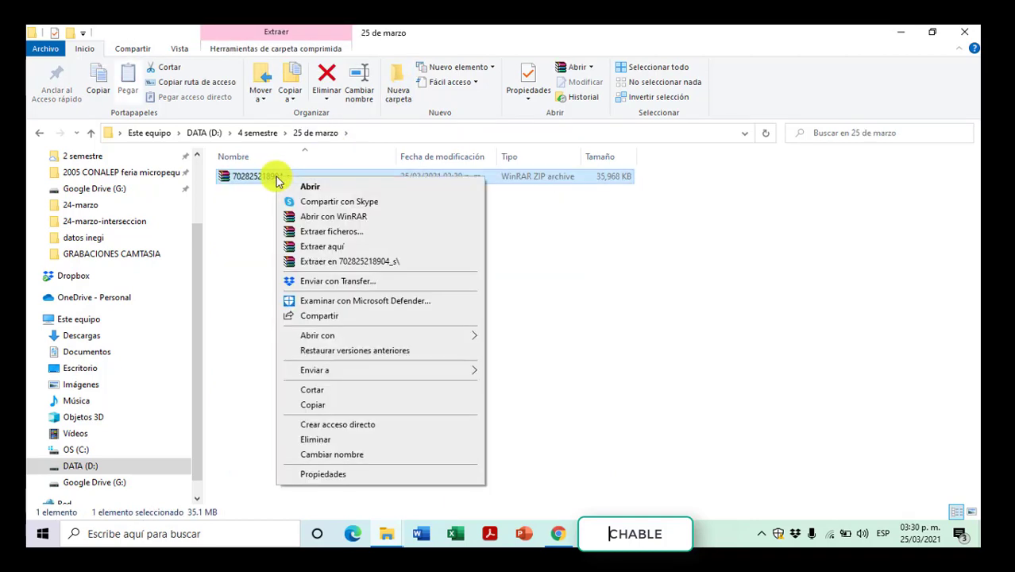
click(347, 268)
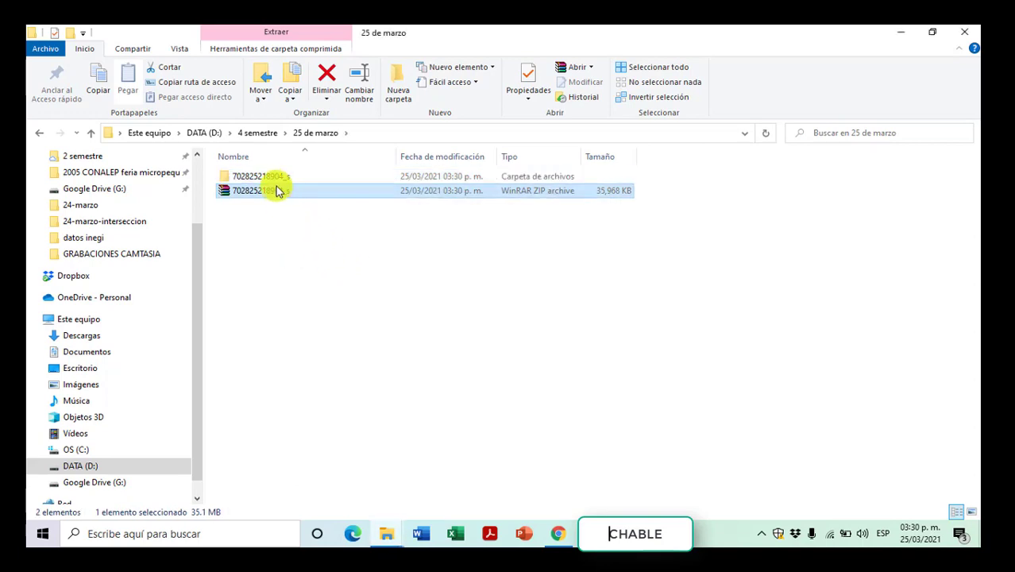
click(274, 178)
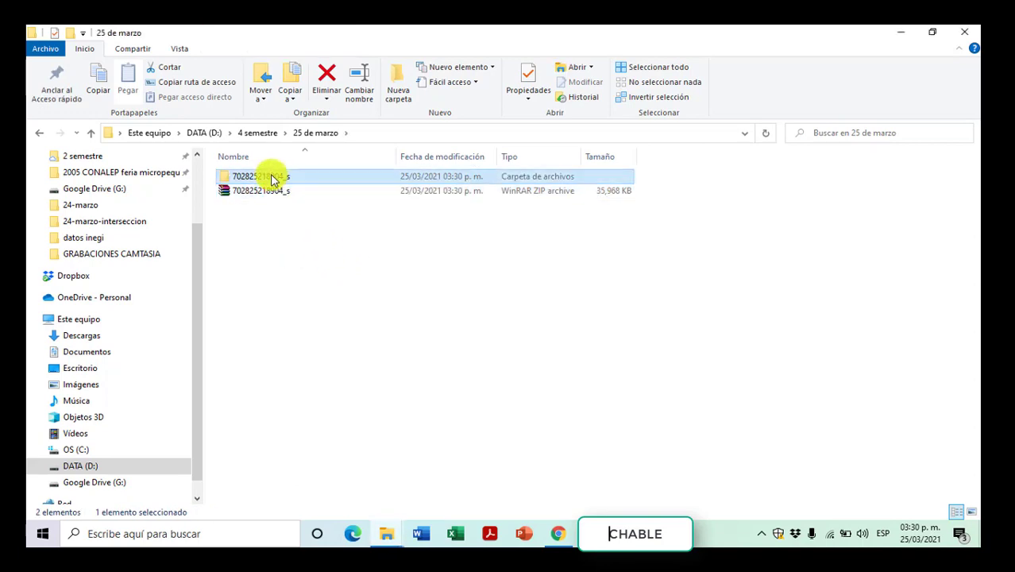
Step: Switch back to Chrome, return to INEGI's list of federal entities and reopen the México en Cifras page for Quintana Roo
key(alt+Tab)
scroll(465, 318, up, 8)
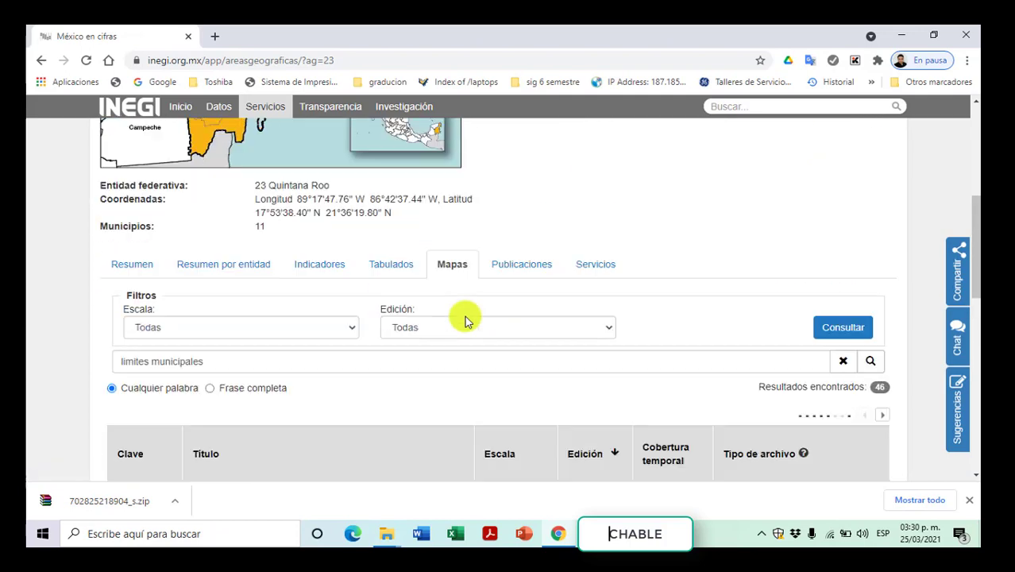
scroll(464, 318, down, 3)
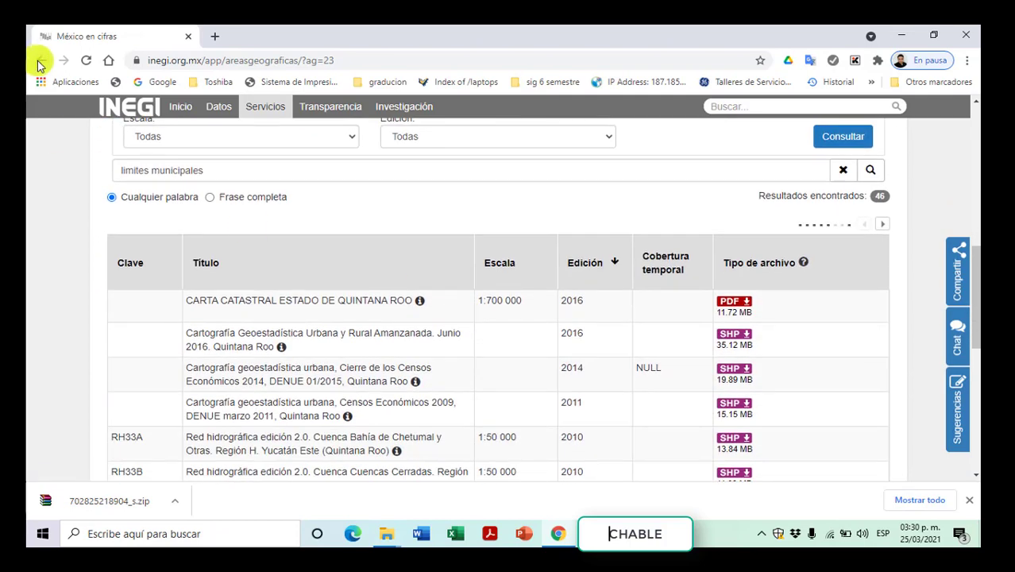
click(41, 61)
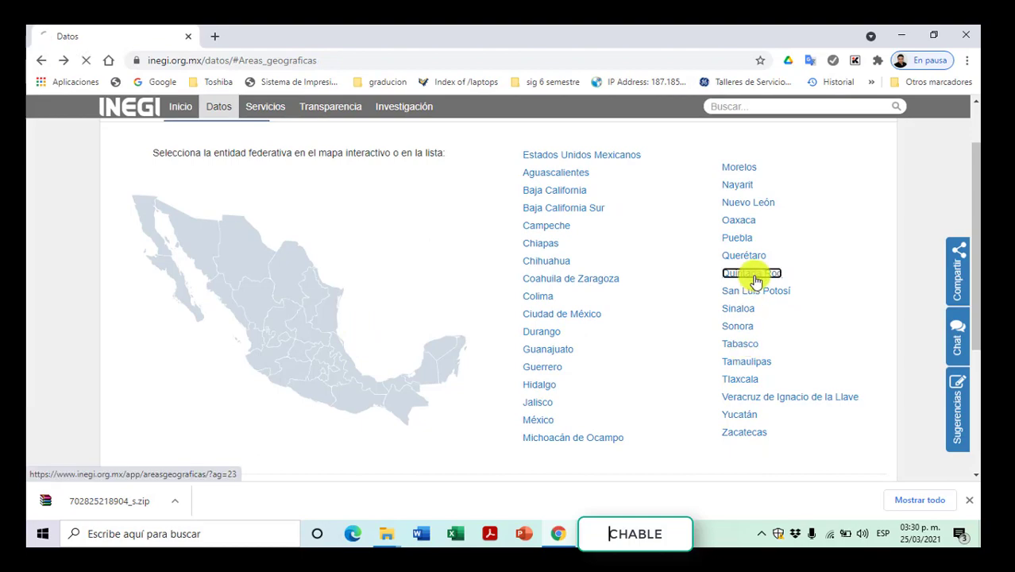
scroll(351, 375, down, 1)
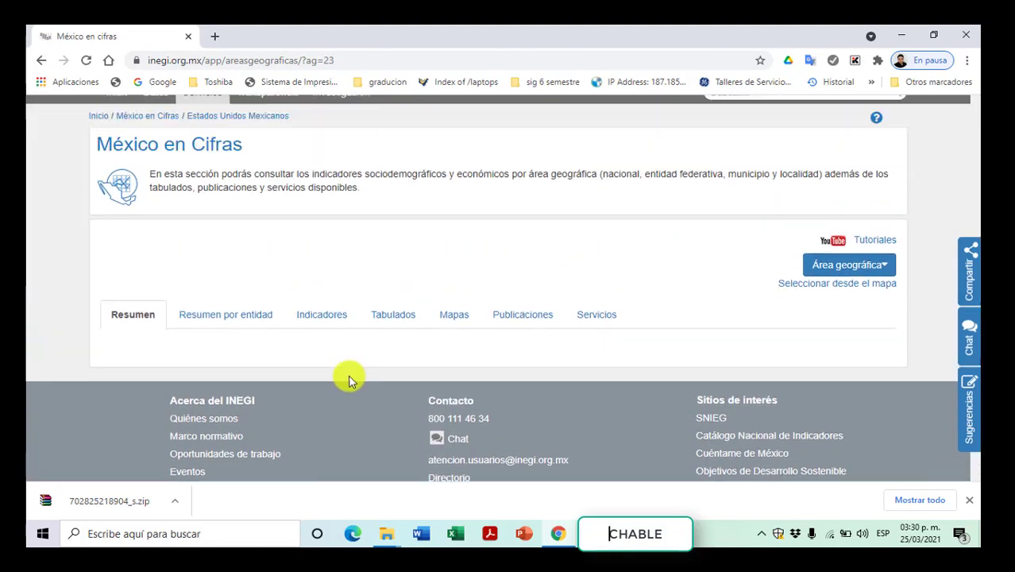
Step: Search the maps of Quintana Roo for "manzanas" and bring the list of results into view
scroll(493, 343, down, 4)
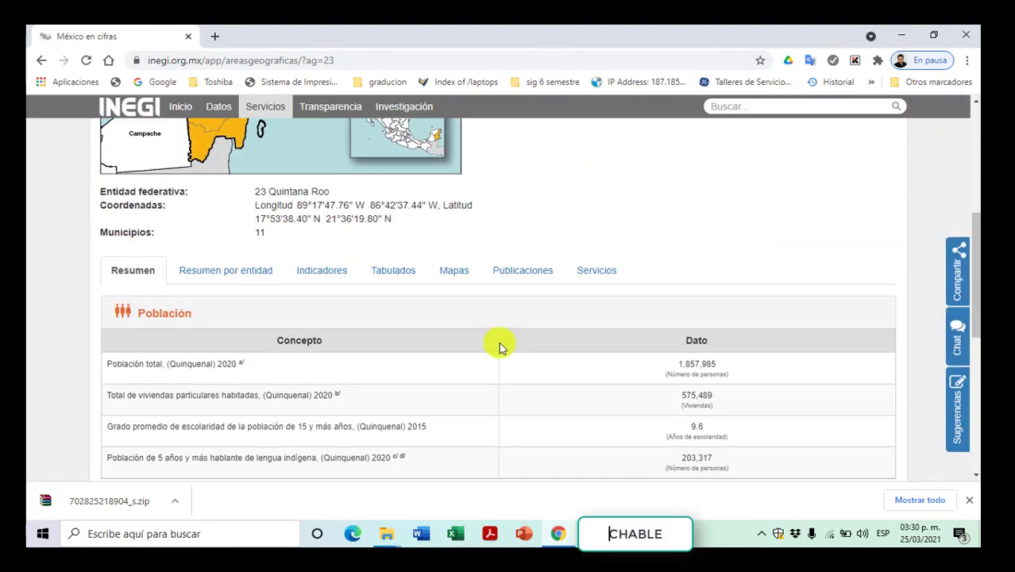
scroll(499, 345, up, 2)
click(451, 395)
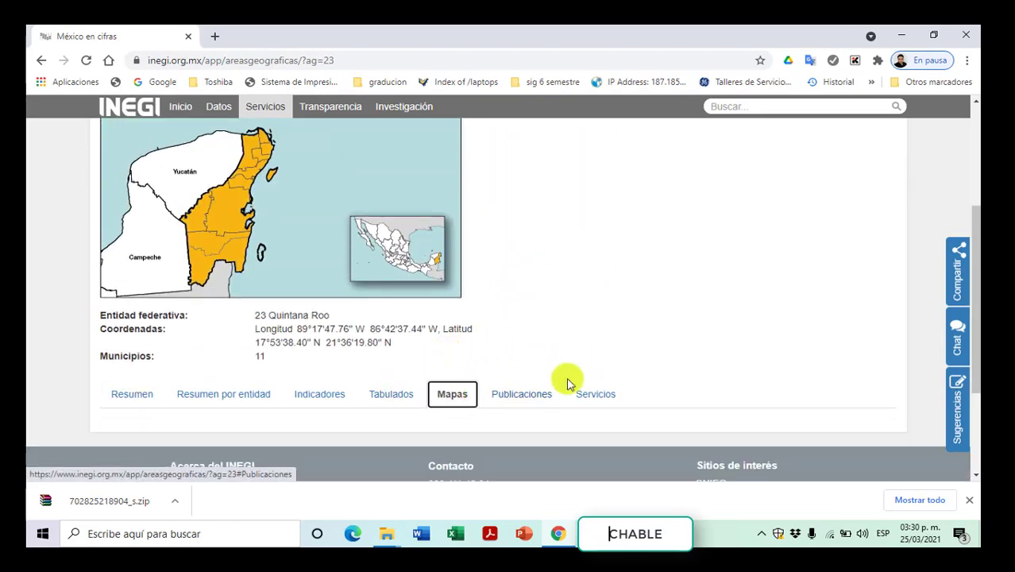
scroll(568, 384, down, 2)
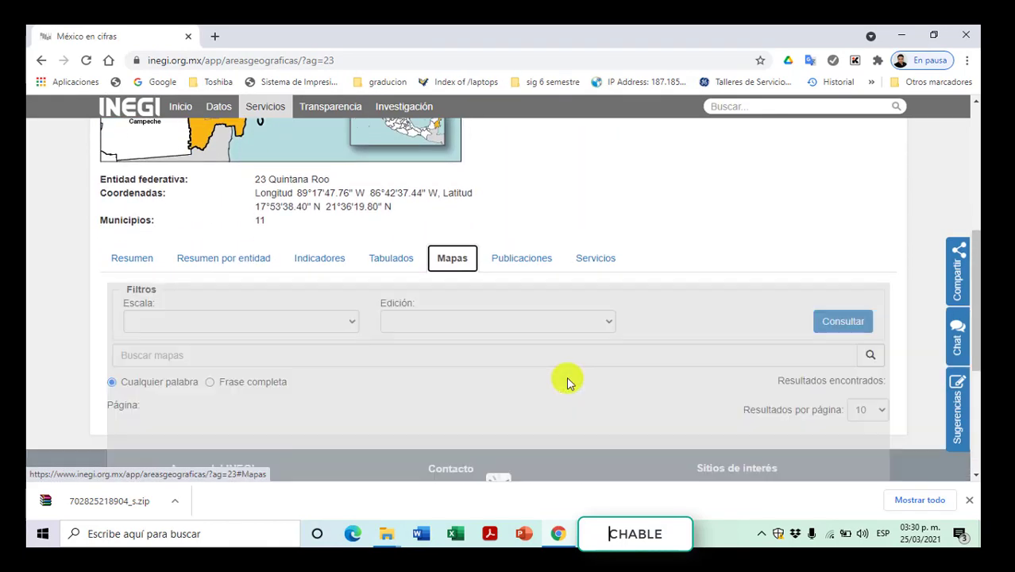
click(227, 356)
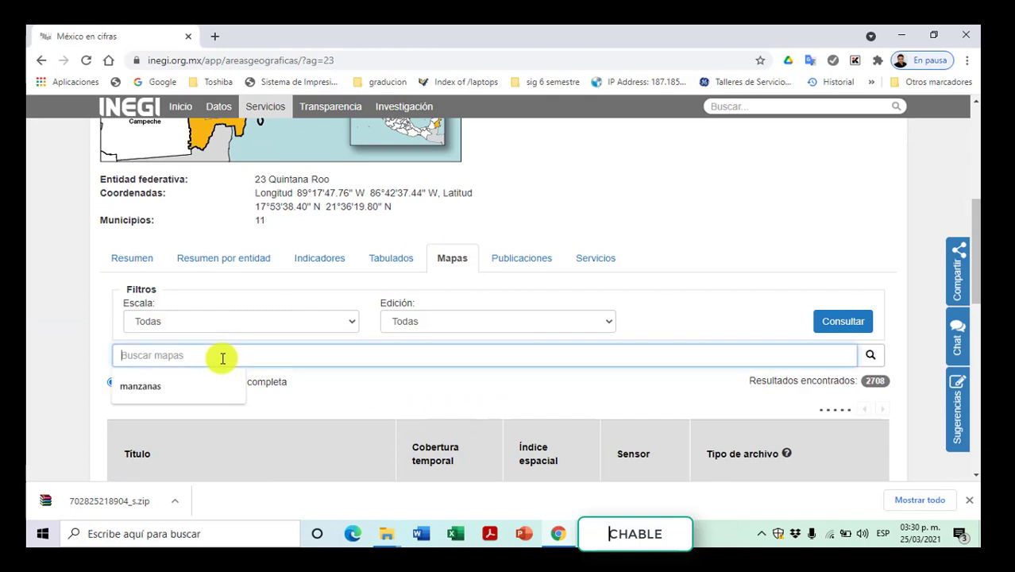
click(168, 387)
click(834, 323)
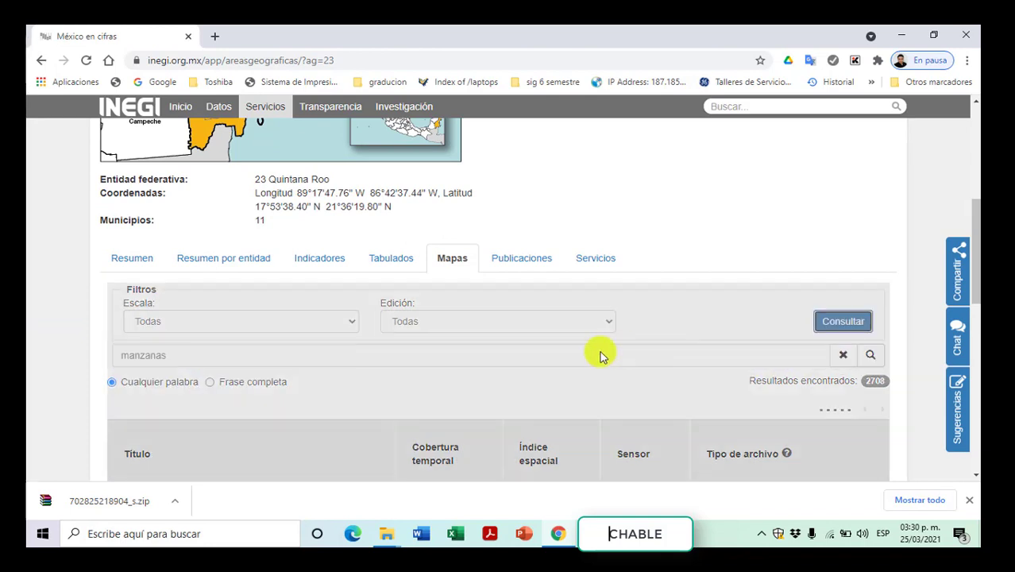
scroll(555, 391, down, 1)
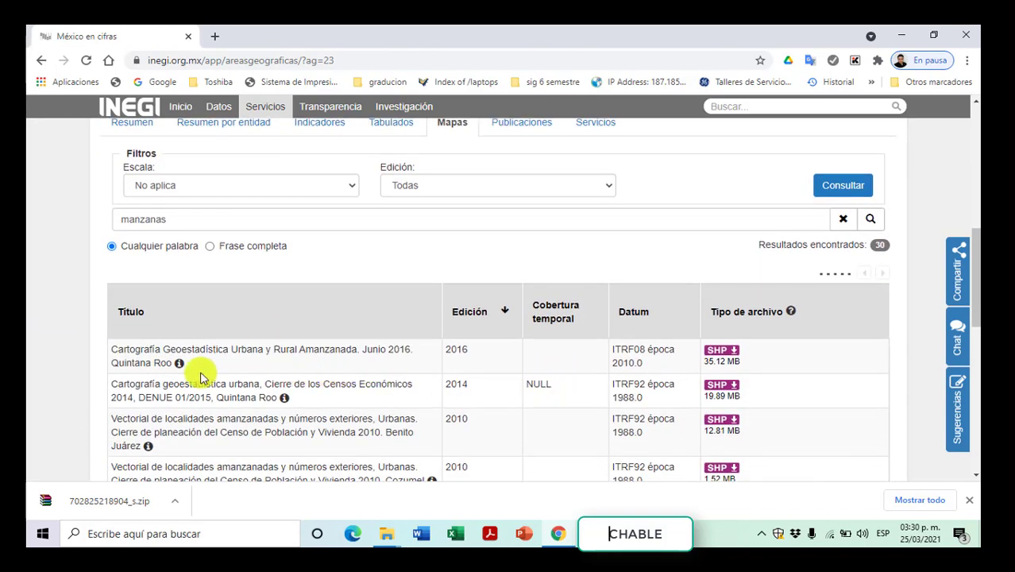
drag(111, 353, 174, 366)
right_click(155, 367)
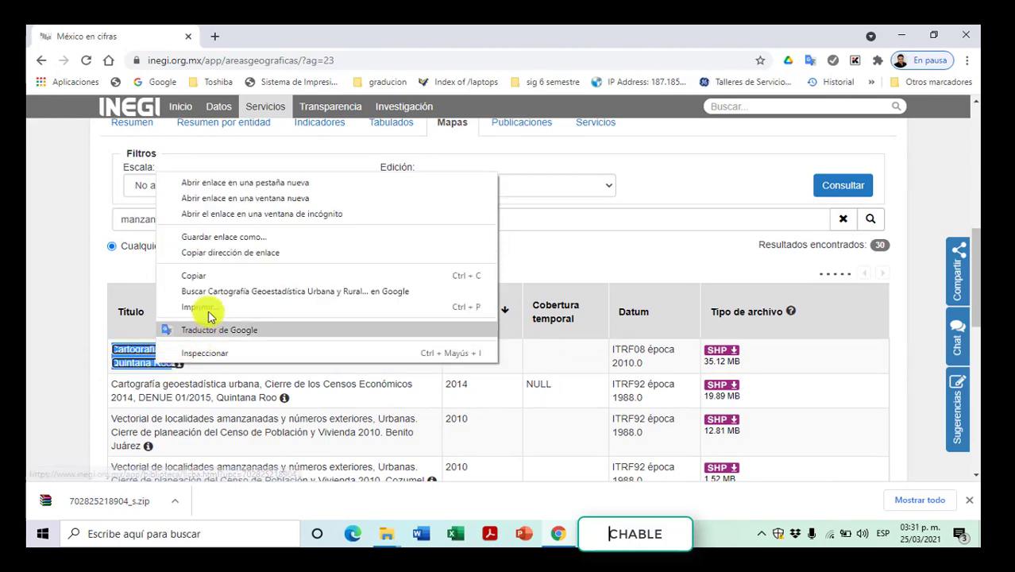
click(210, 275)
key(alt+Tab)
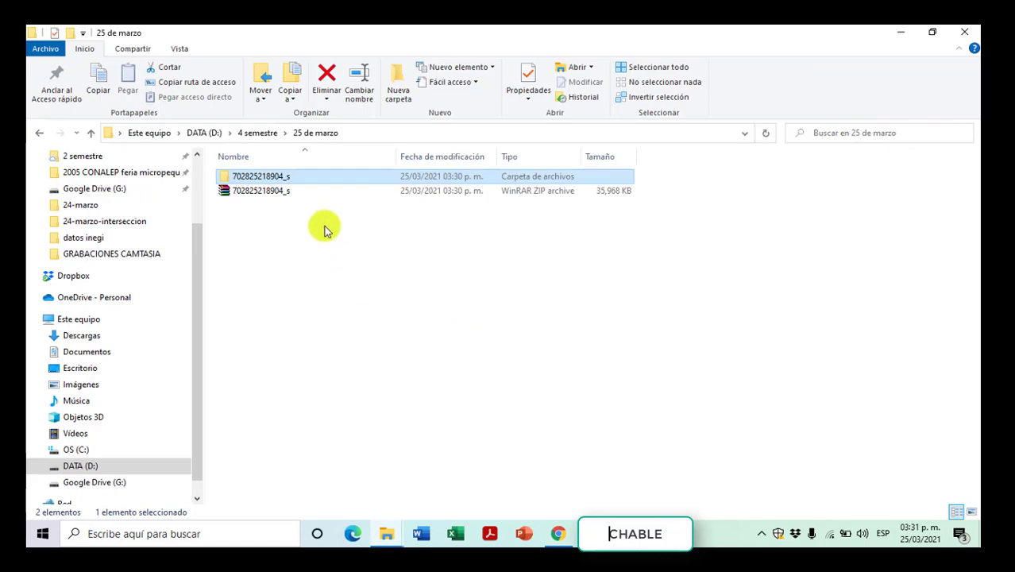
key(F2)
key(ctrl+v)
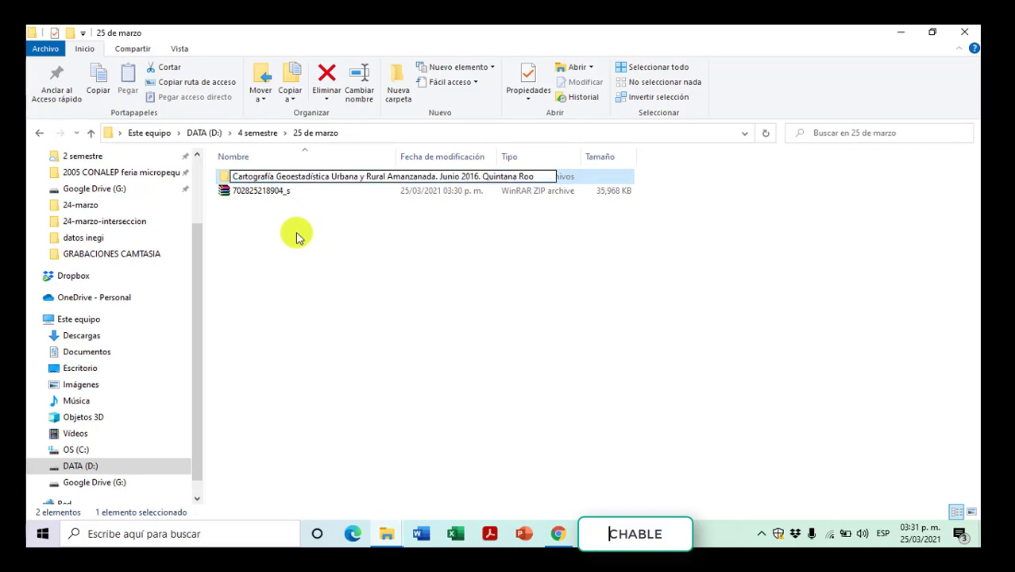
key(Return)
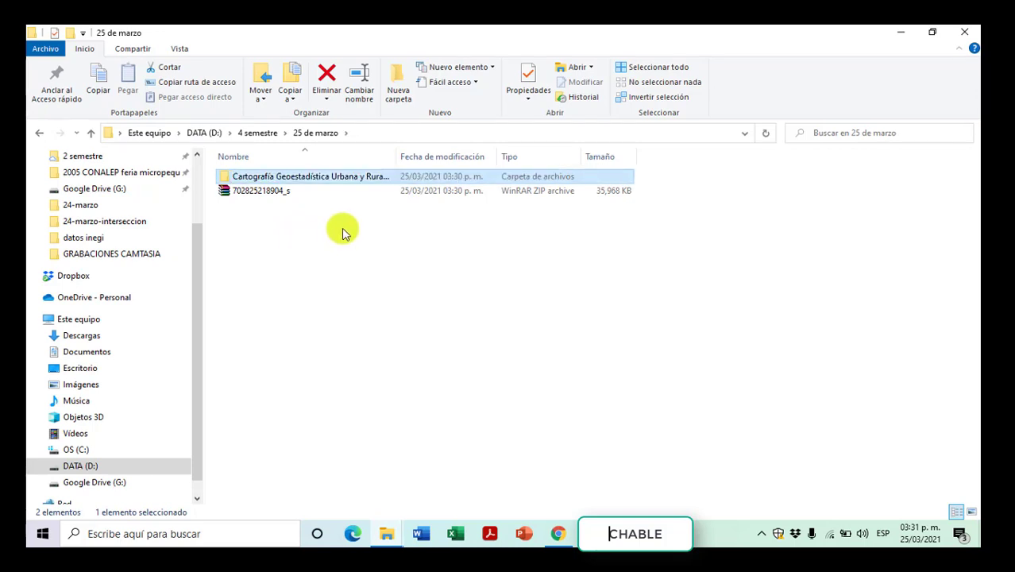
Step: Open the renamed folder's "conjunto de datos" subfolder and examine the 23a, 23e, 23fm, 23l and 23m file sets
double_click(334, 178)
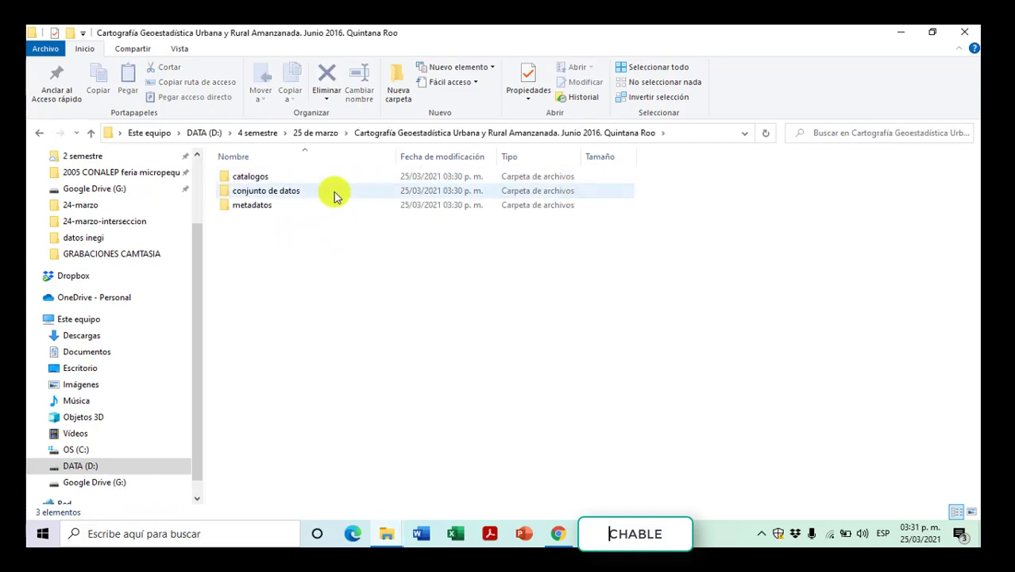
double_click(254, 194)
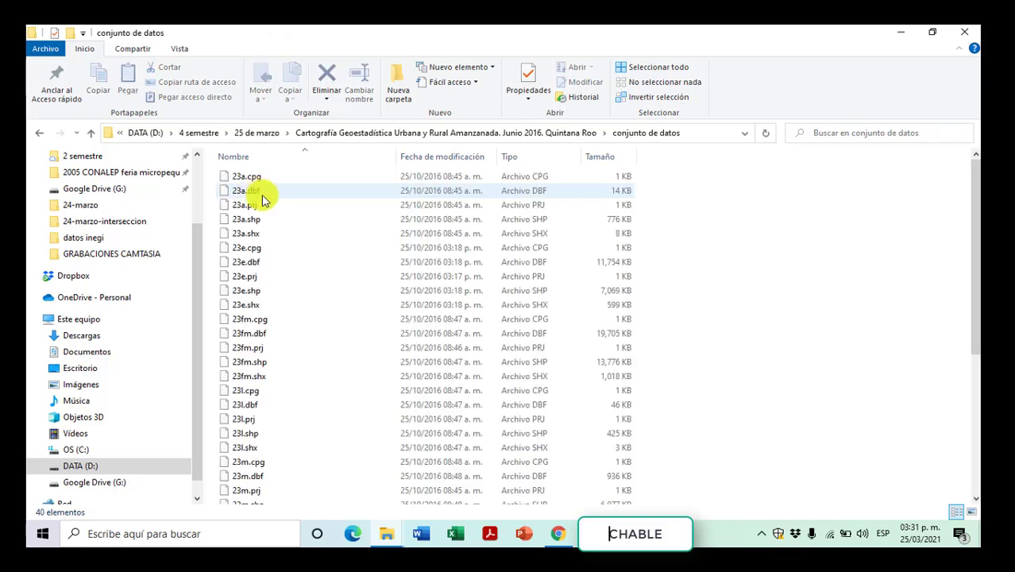
scroll(293, 271, down, 5)
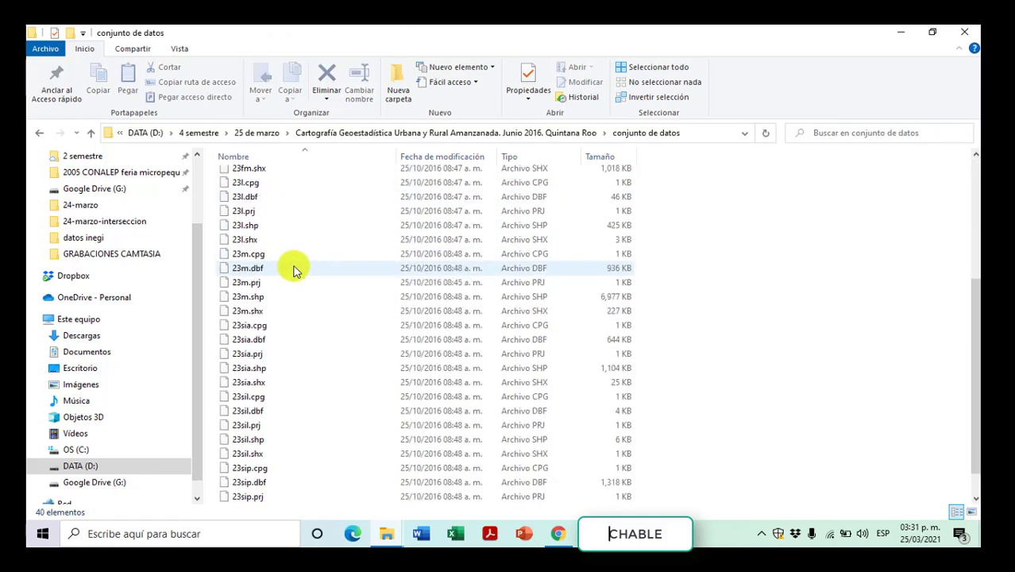
scroll(293, 271, up, 5)
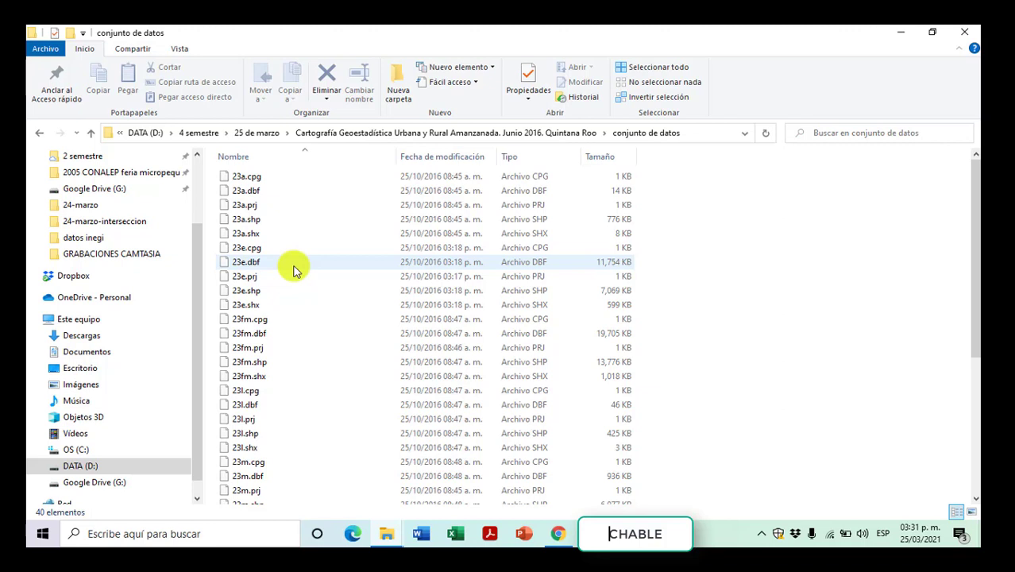
click(39, 132)
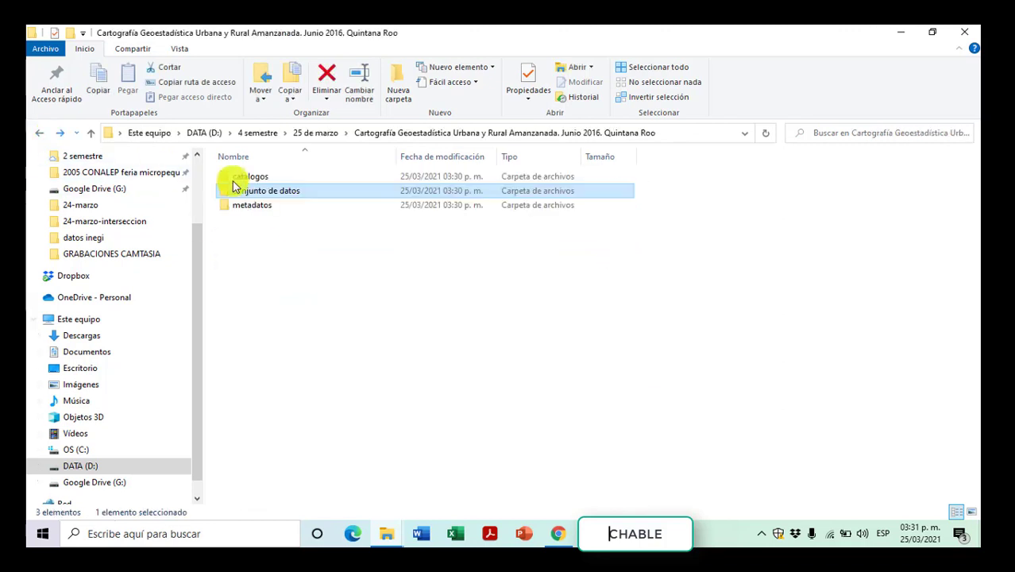
double_click(254, 197)
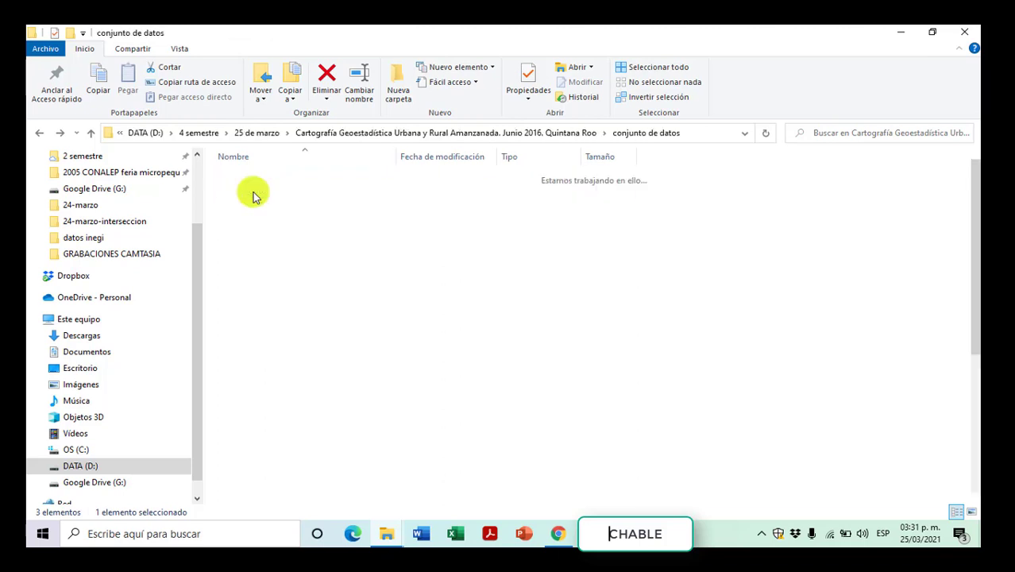
click(245, 205)
click(242, 233)
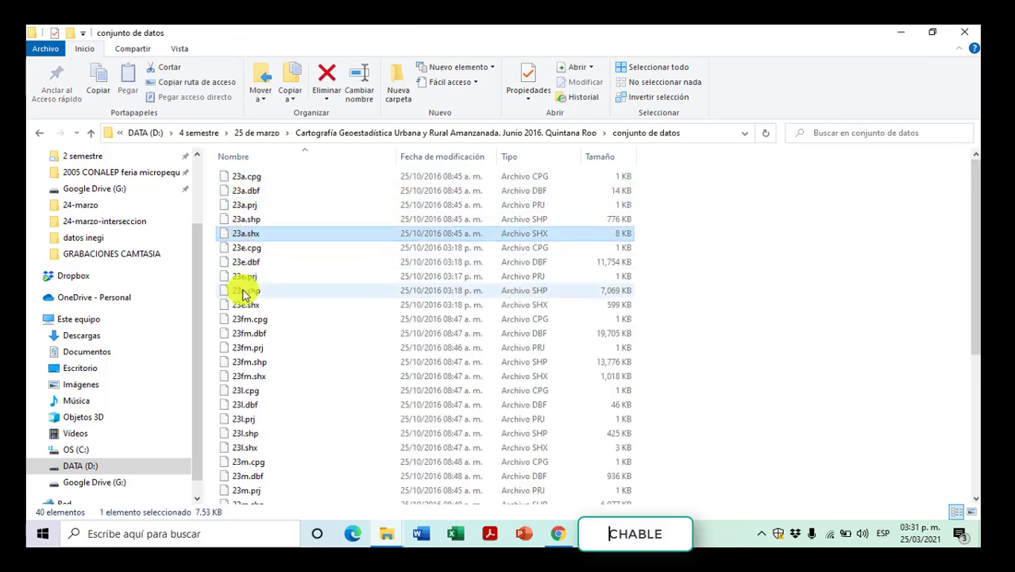
click(244, 290)
click(244, 318)
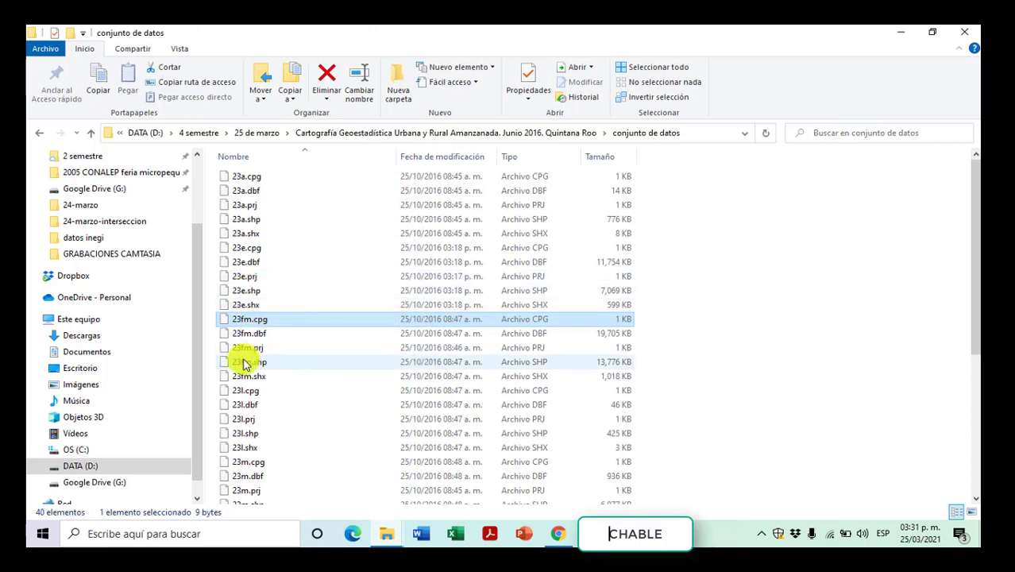
scroll(264, 450, down, 1)
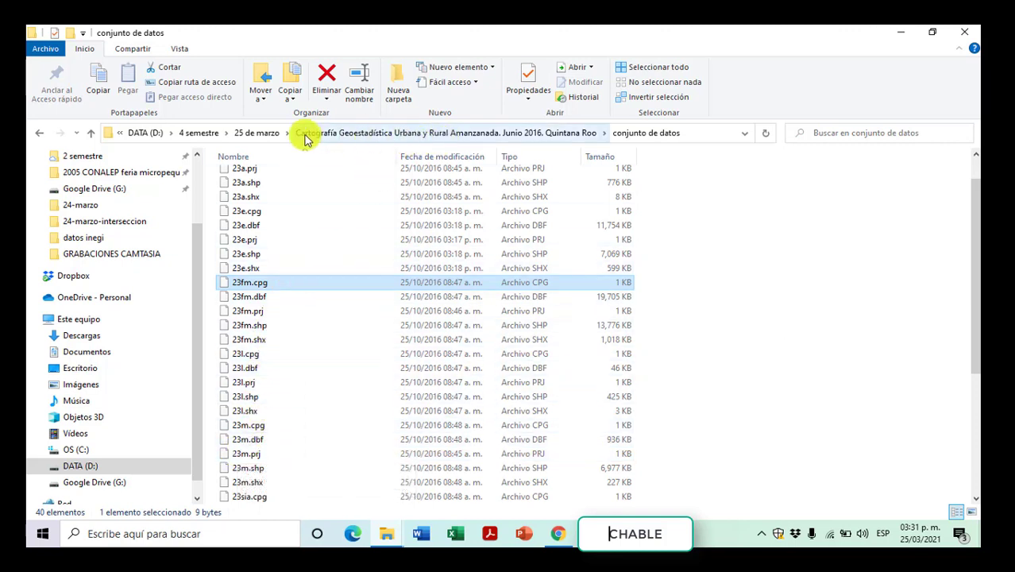
Step: Go back through 25 de marzo to the cartography's catalogos folder, open contenido.pdf and collapse the reader's tools pane
click(257, 133)
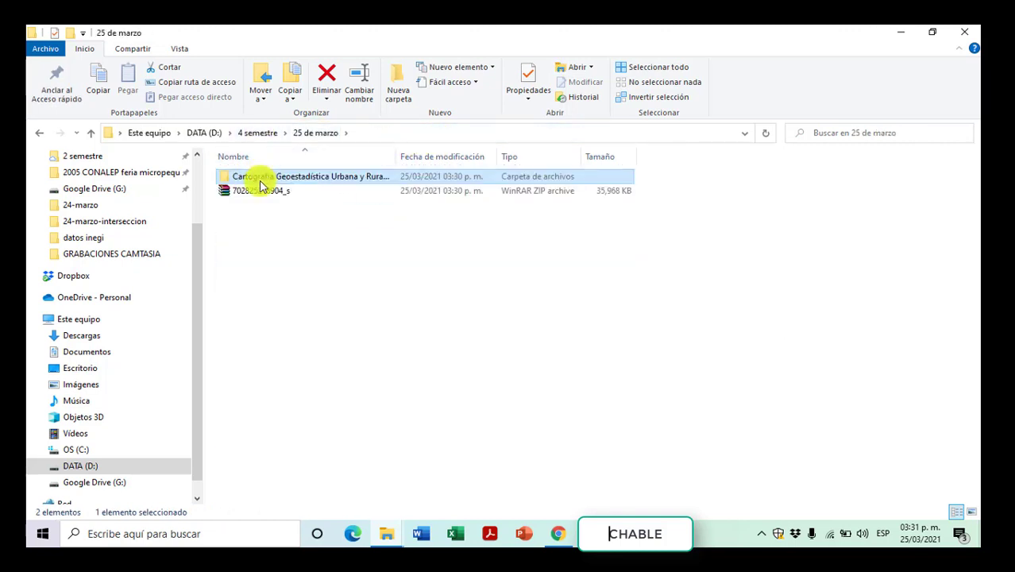
double_click(263, 177)
double_click(251, 177)
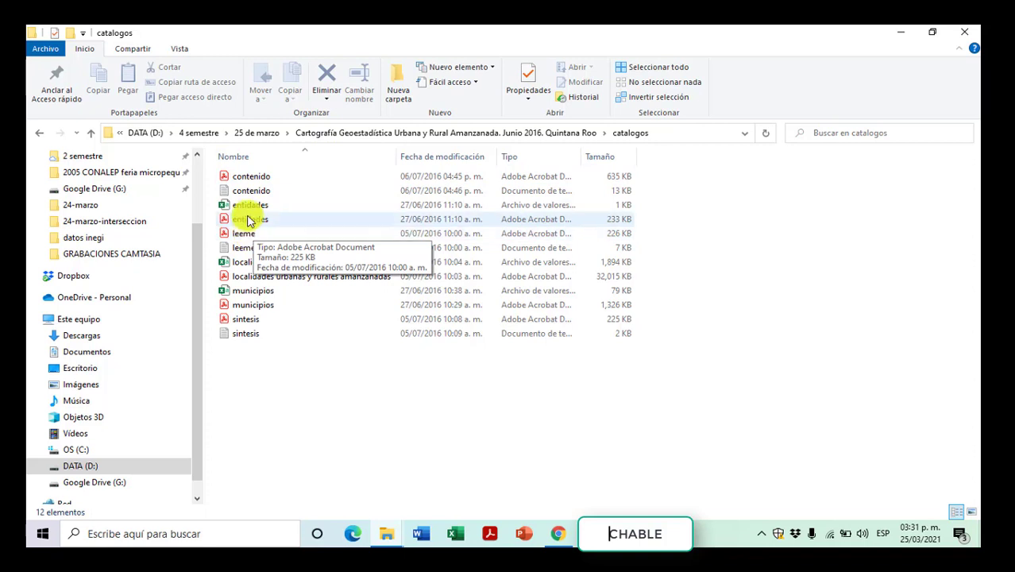
click(251, 178)
double_click(252, 180)
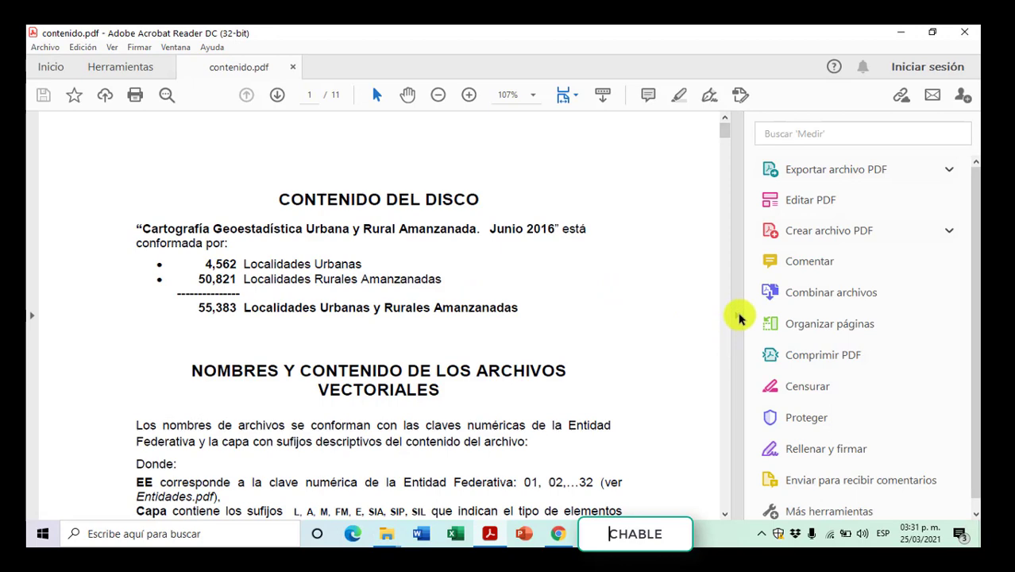
click(738, 319)
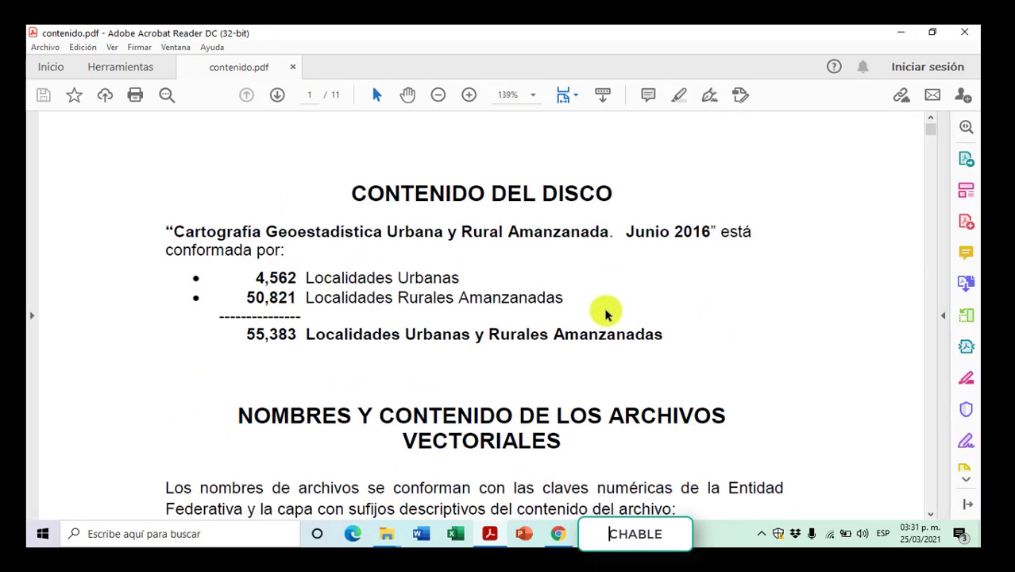
Step: Read in contenido.pdf how the vector file names combine the EE state code with layer suffixes, marking EE and the EEL description
scroll(605, 310, down, 1)
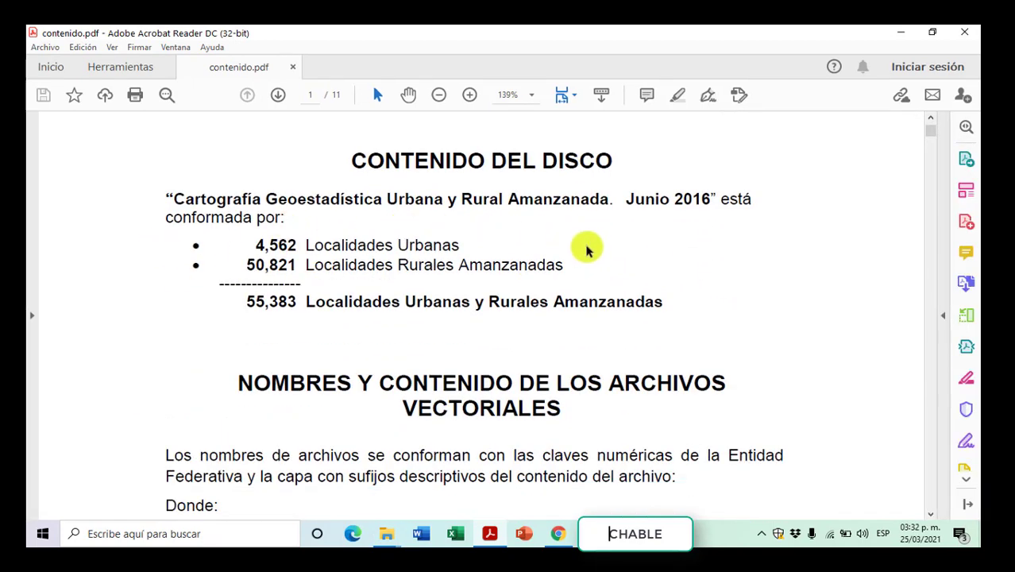
scroll(584, 247, down, 6)
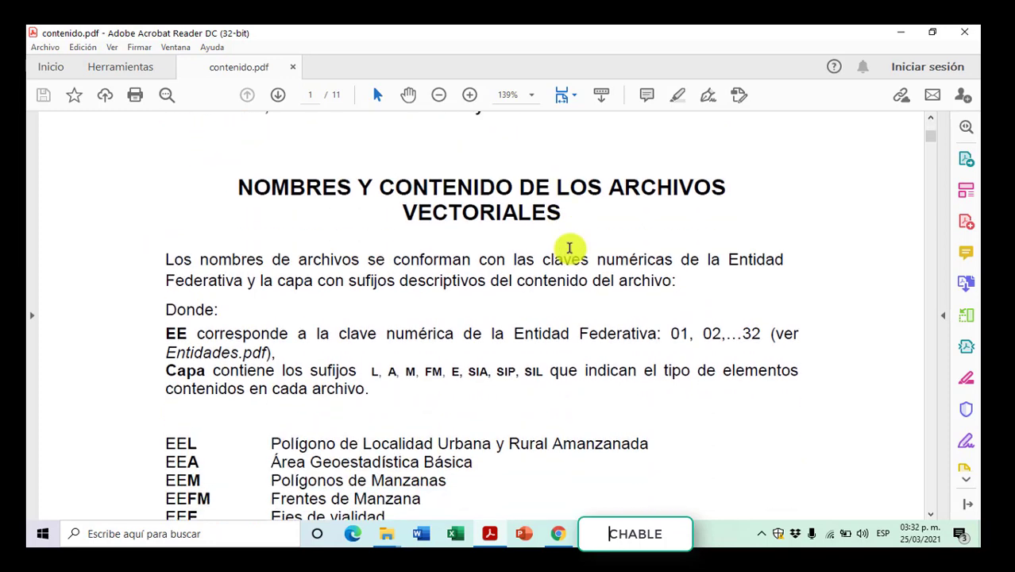
scroll(570, 250, down, 3)
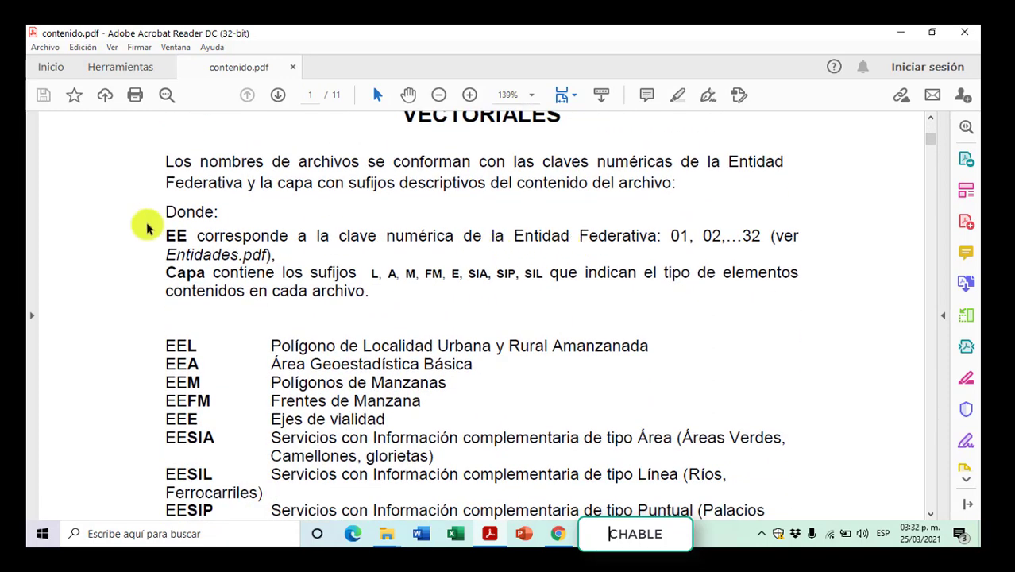
drag(167, 235, 184, 236)
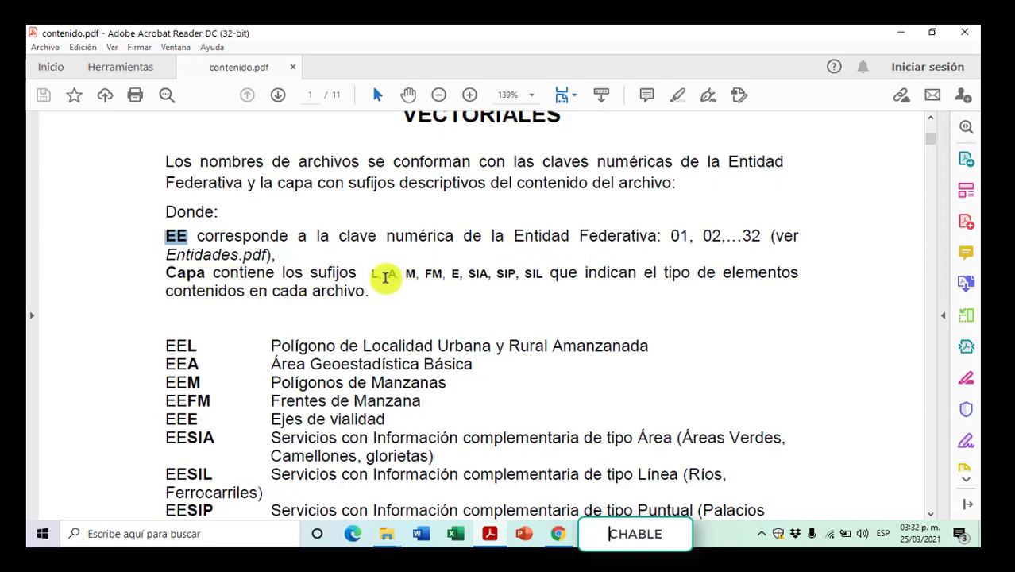
scroll(531, 279, down, 1)
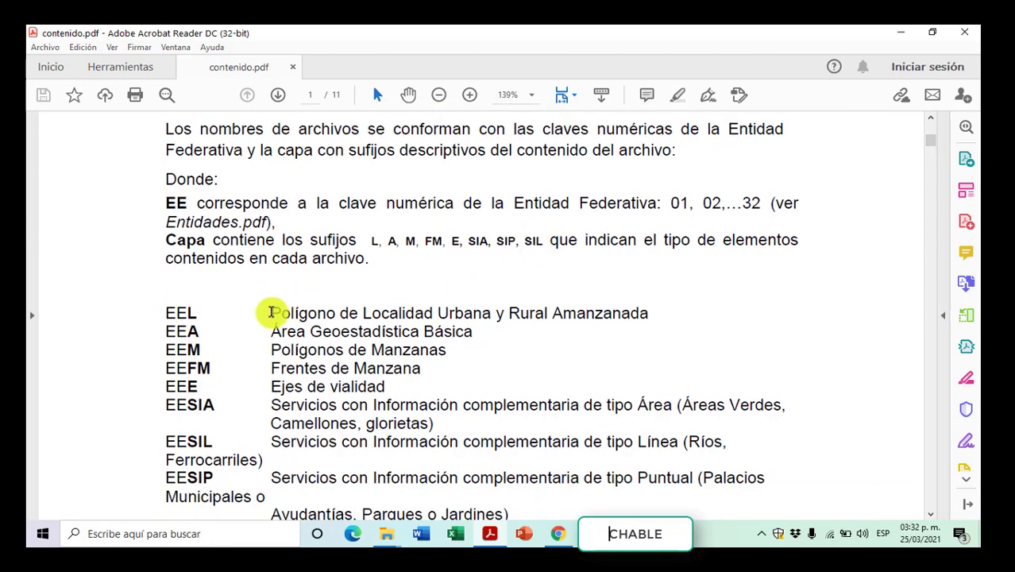
drag(271, 313, 546, 317)
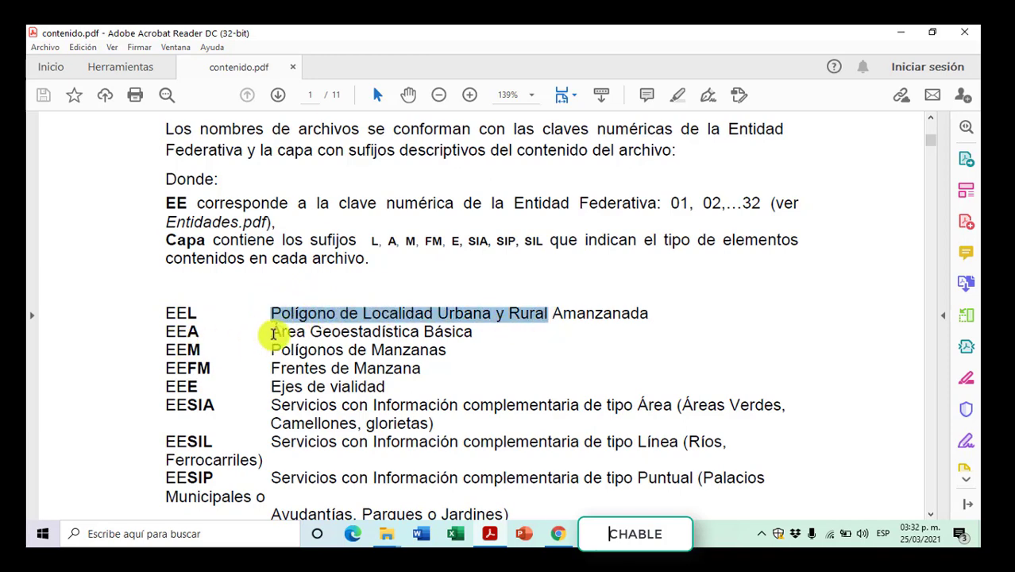
click(267, 334)
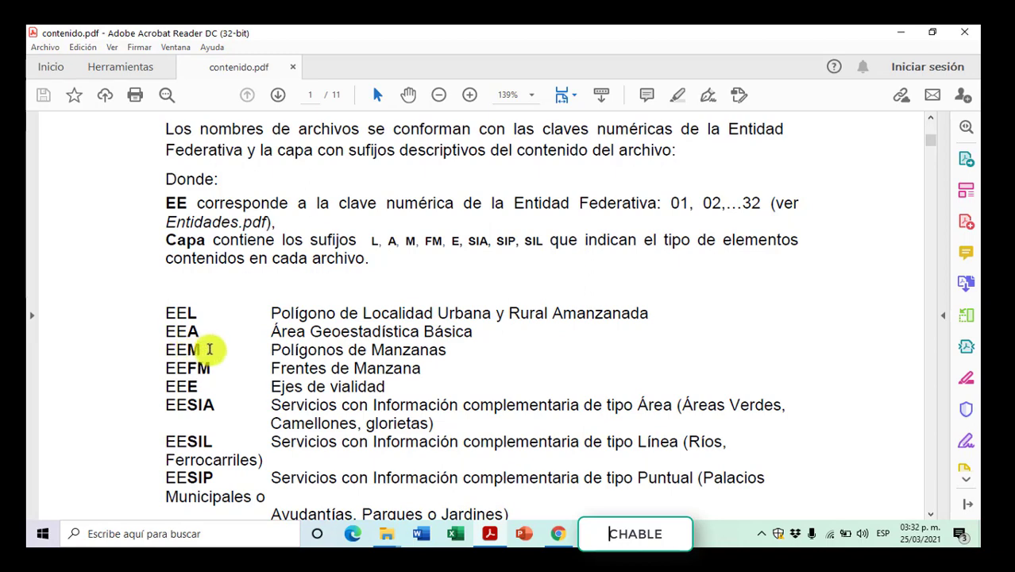
Step: Mark the list of layer codes and their descriptions from EEL to EESIP in contenido.pdf
scroll(184, 306, down, 1)
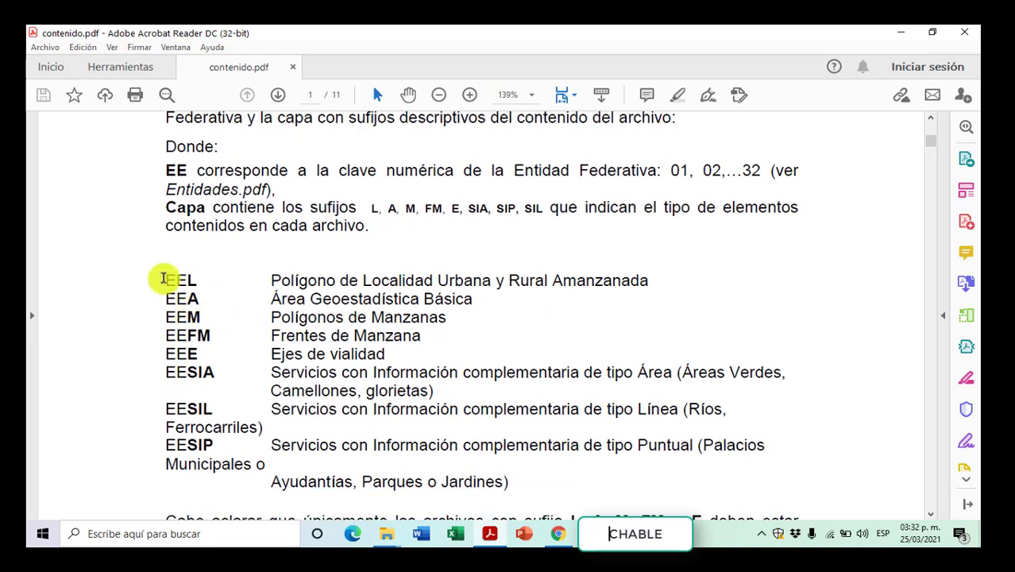
drag(163, 276, 757, 437)
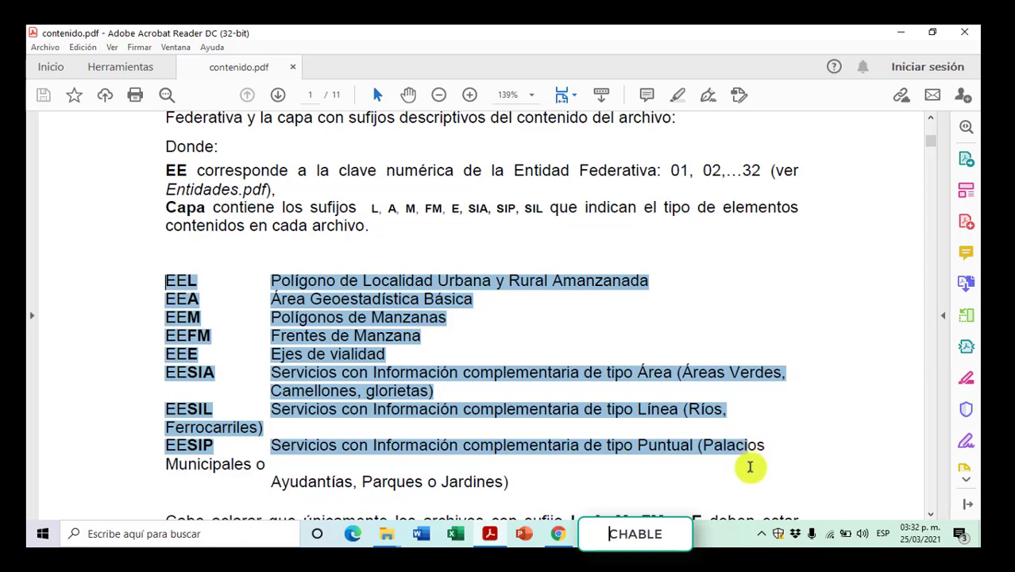
click(284, 324)
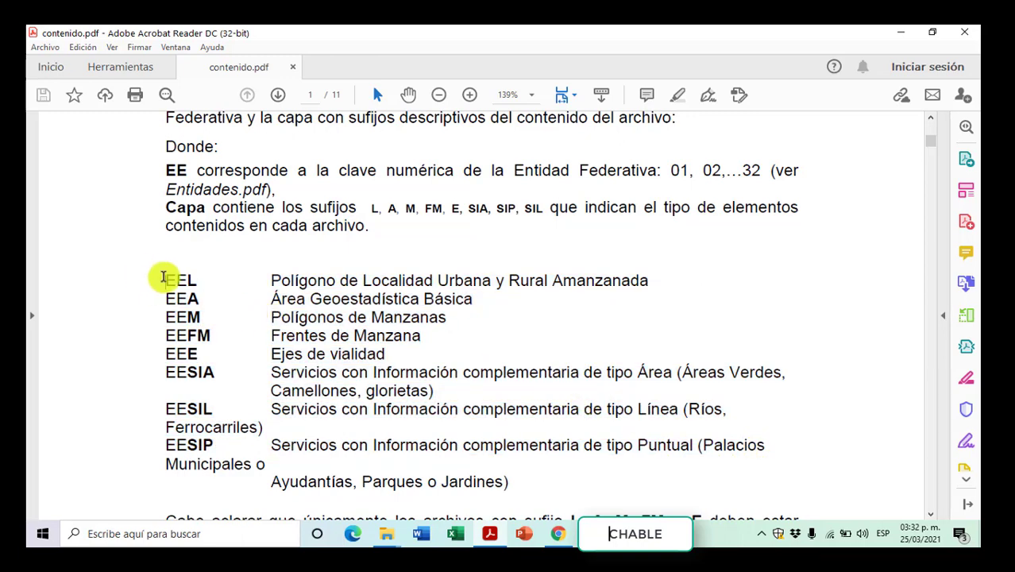
drag(163, 277, 651, 445)
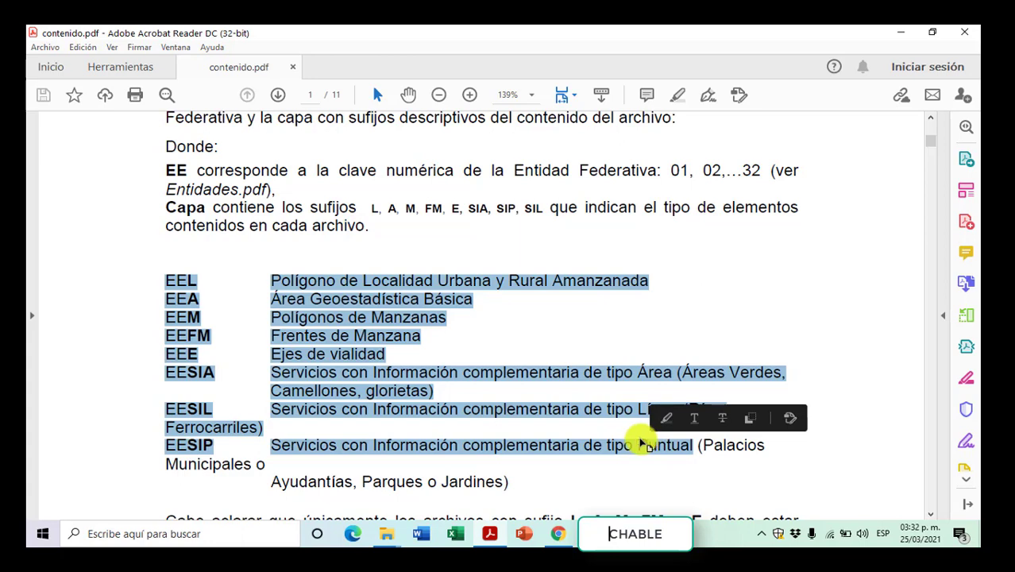
Step: Launch QGIS Desktop 3.16.2
key(super)
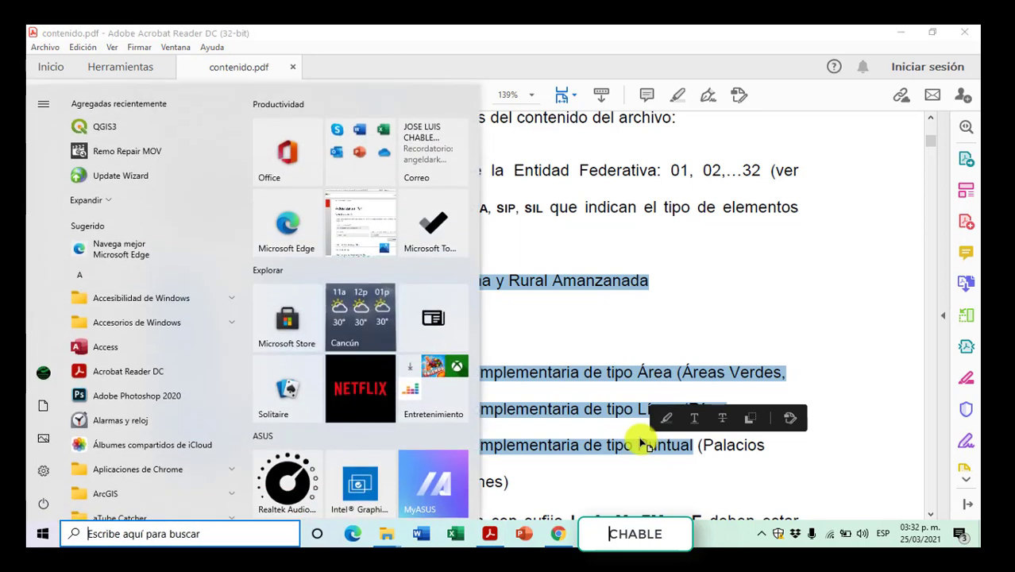
text(qgi)
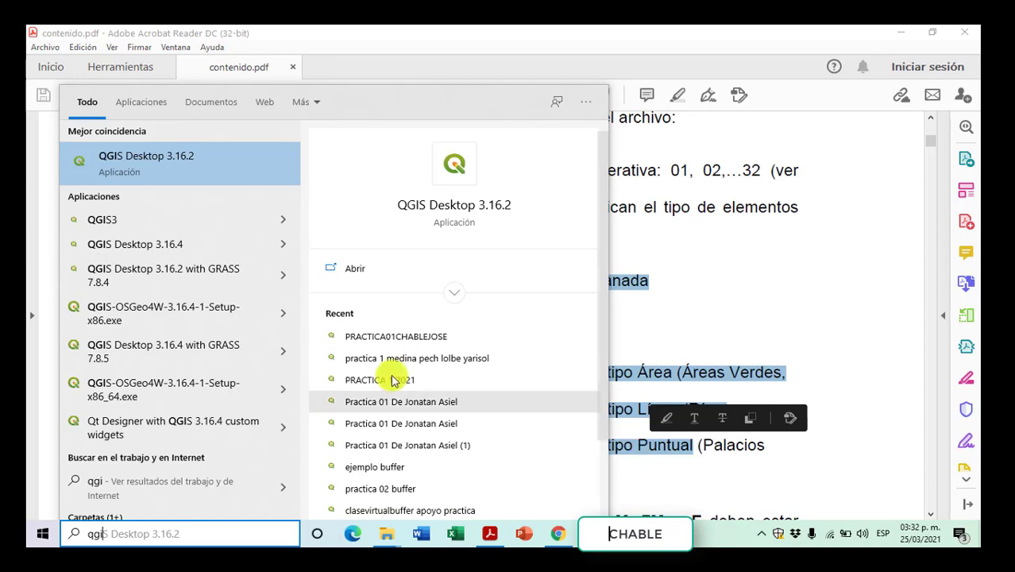
click(136, 149)
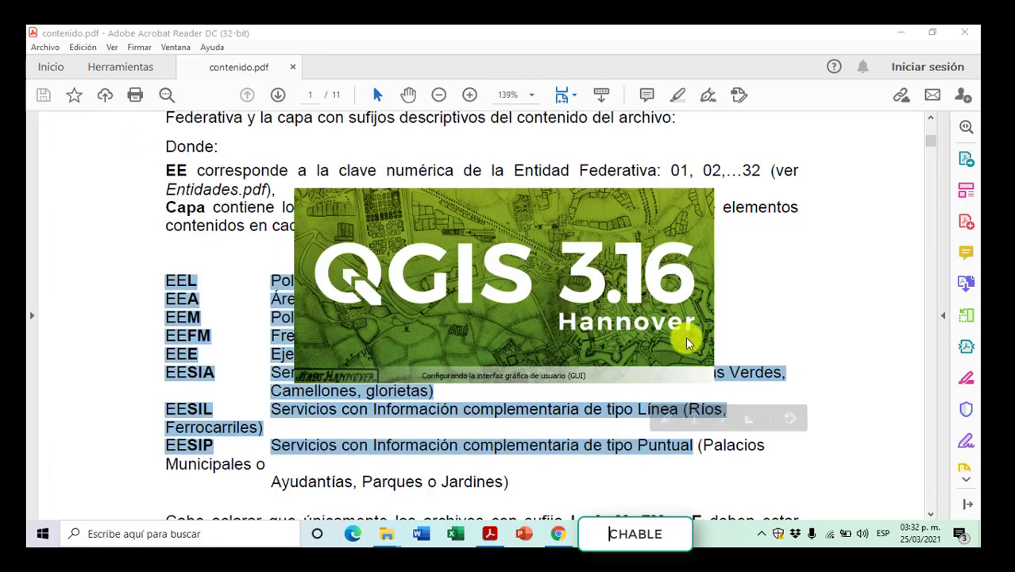
Step: Read the format, documentation, technical parameters and source sections of contenido.pdf, marking the datum, and return to the start of the document
click(752, 302)
scroll(750, 301, down, 4)
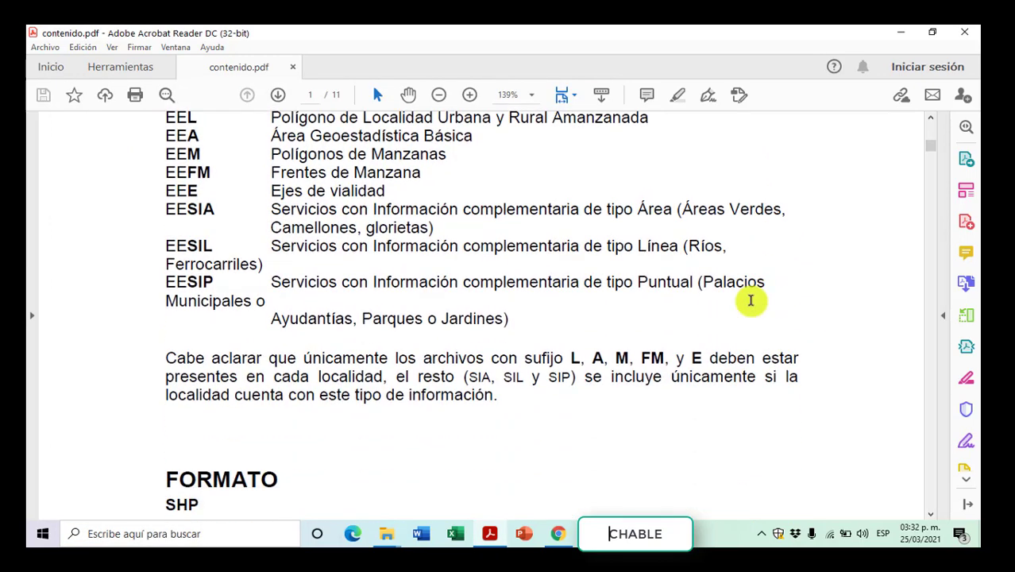
scroll(751, 300, down, 3)
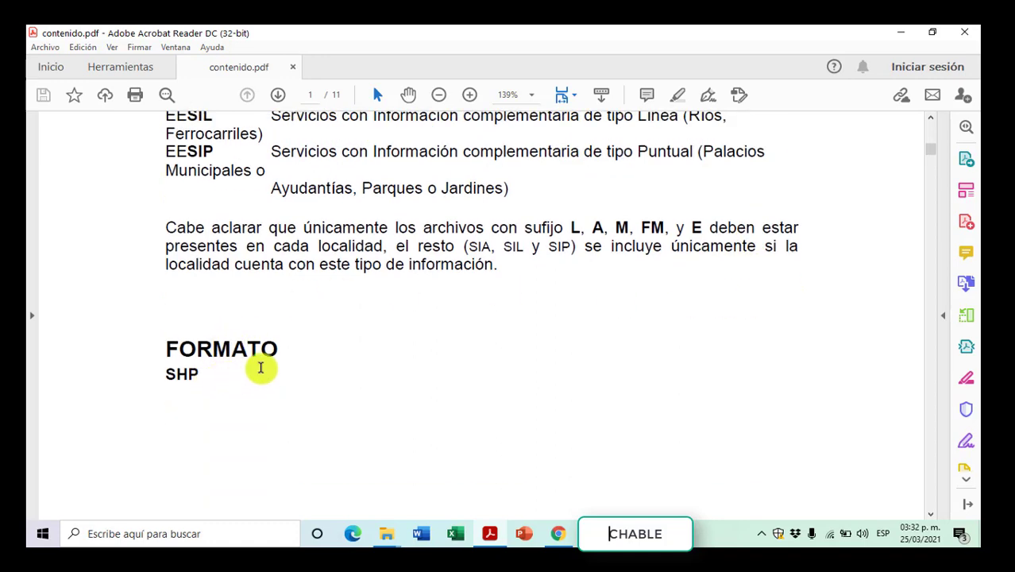
scroll(261, 367, down, 9)
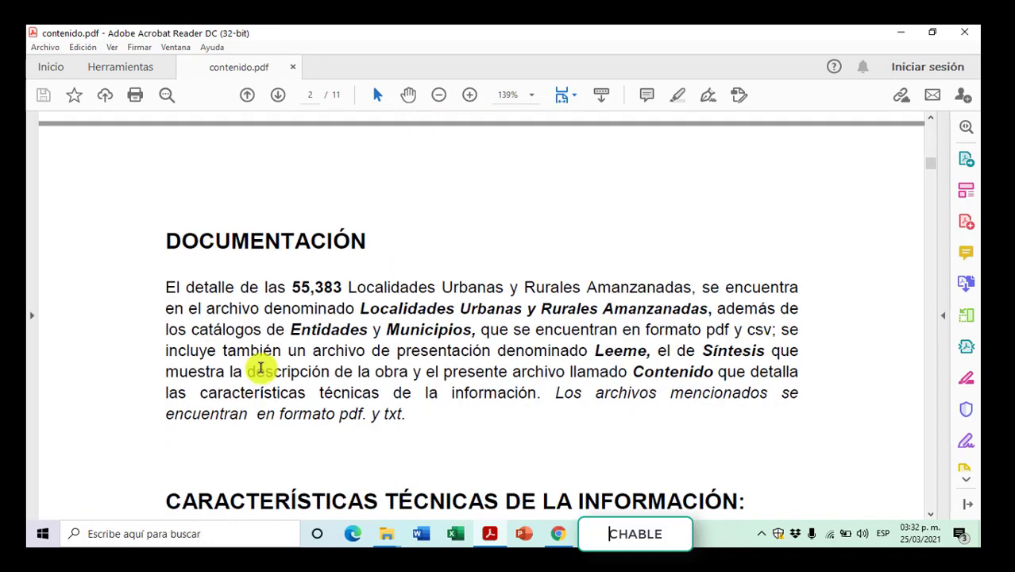
scroll(260, 368, down, 8)
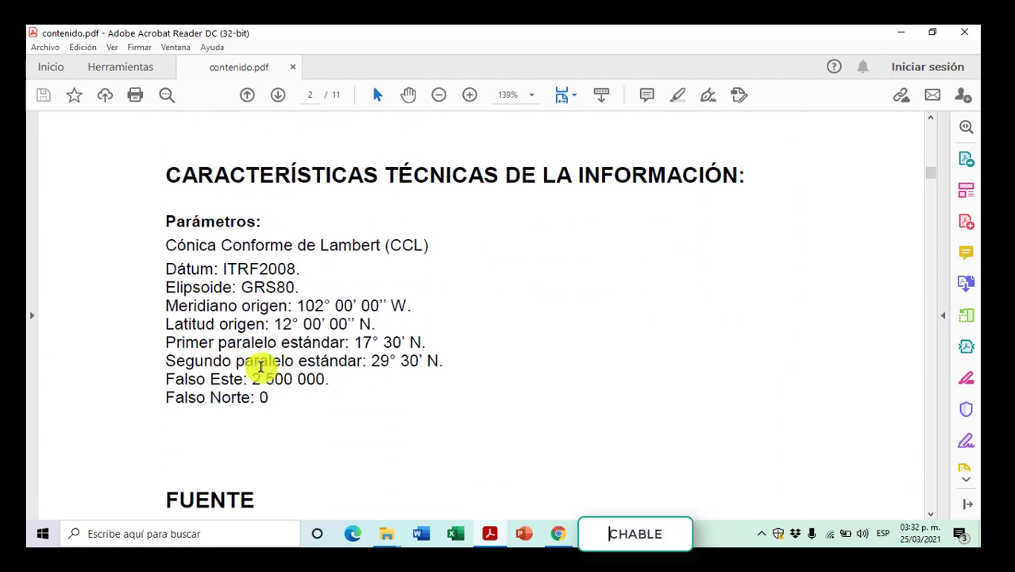
scroll(261, 367, down, 4)
scroll(263, 369, up, 3)
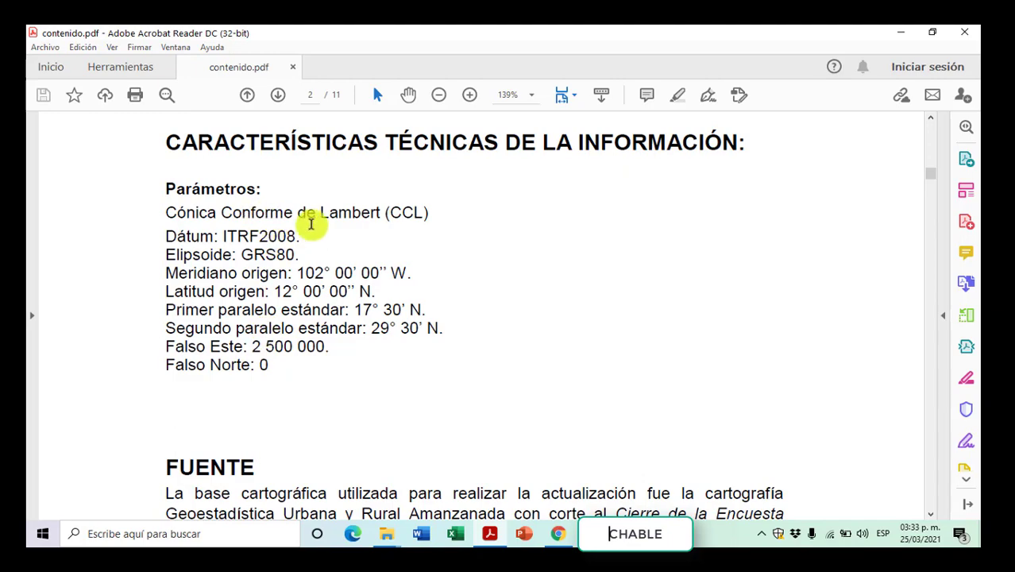
drag(300, 237, 227, 237)
scroll(452, 298, down, 8)
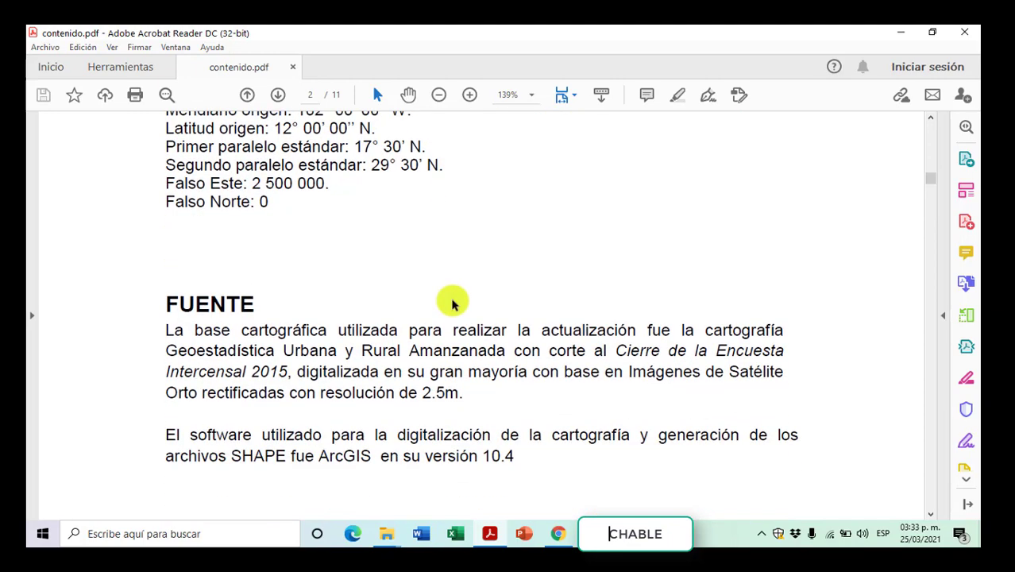
scroll(452, 300, up, 10)
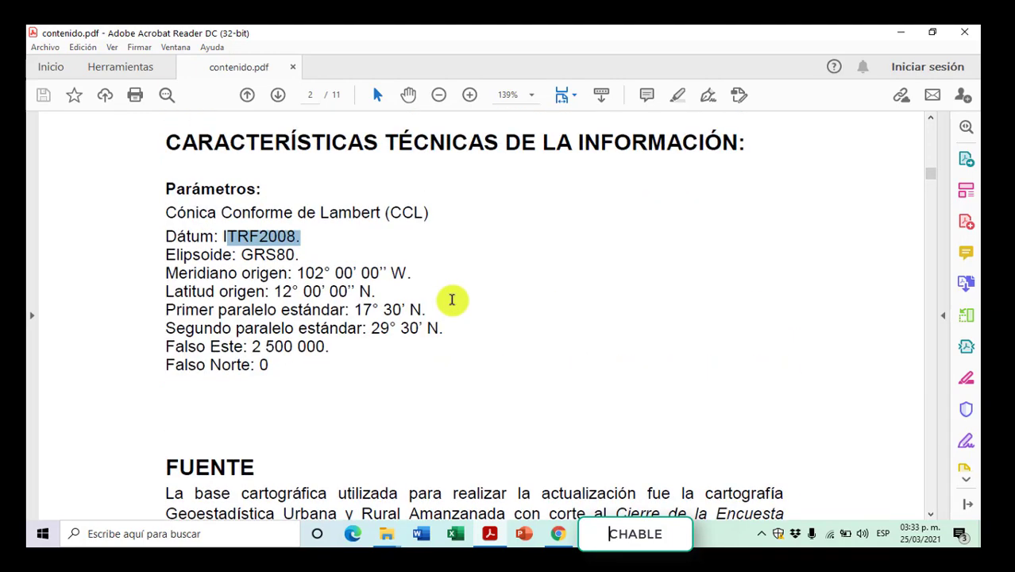
scroll(452, 302, up, 15)
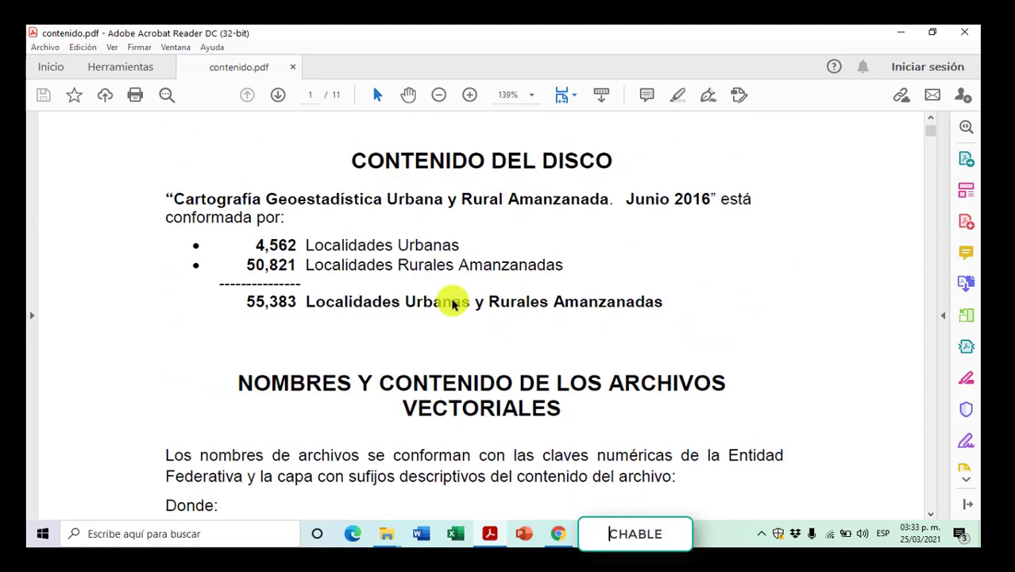
Step: Switch to QGIS, create a new project and expand D:\4 semestre, 25 de marzo and the cartography folder down to "conjunto de datos"
click(684, 531)
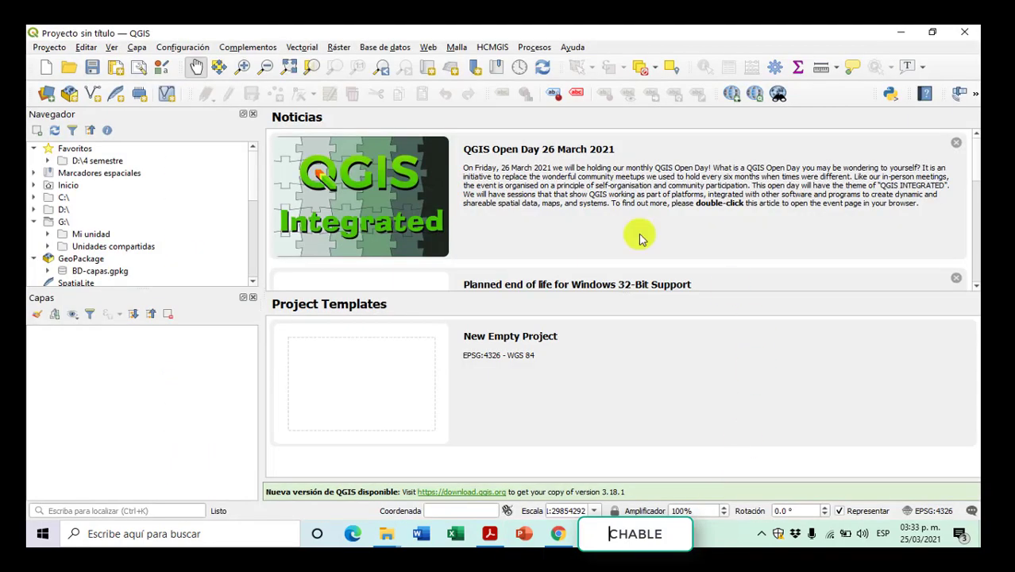
click(45, 70)
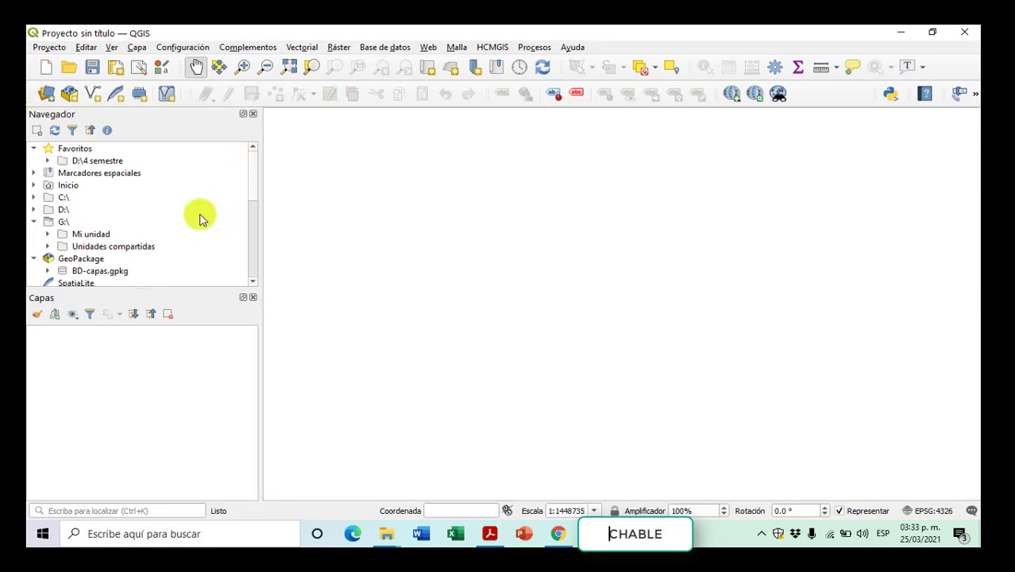
click(46, 162)
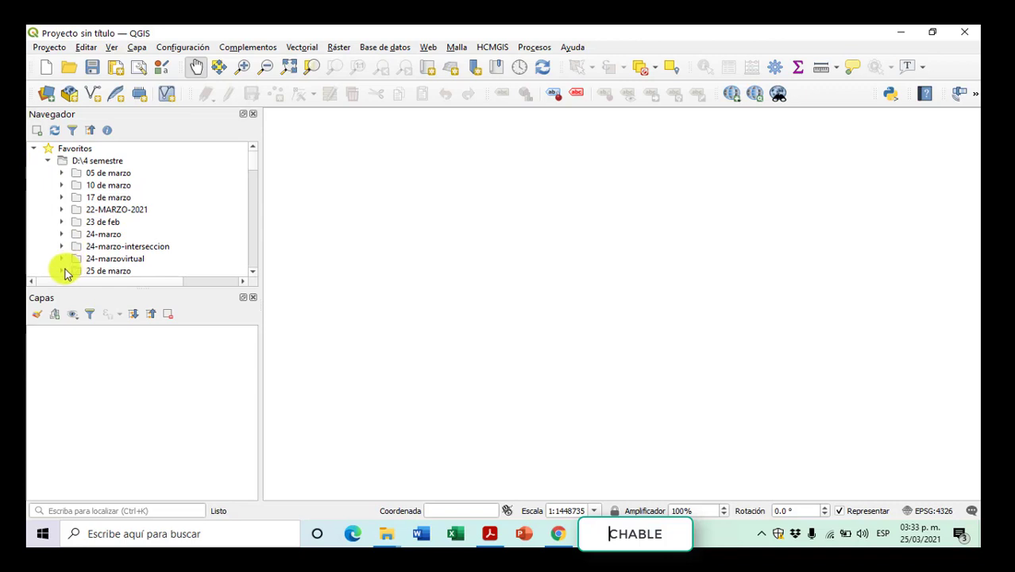
double_click(136, 268)
click(78, 247)
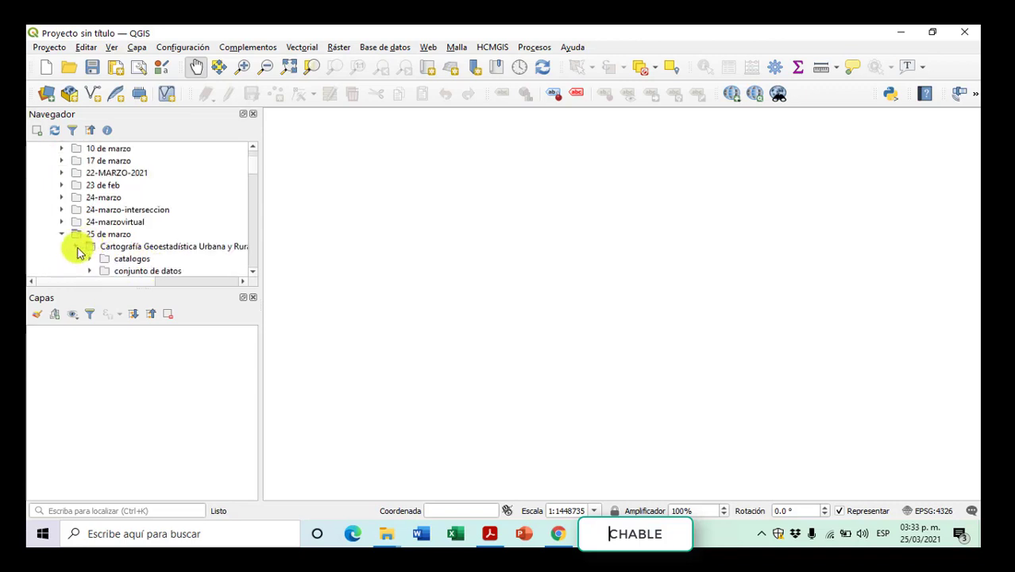
click(138, 248)
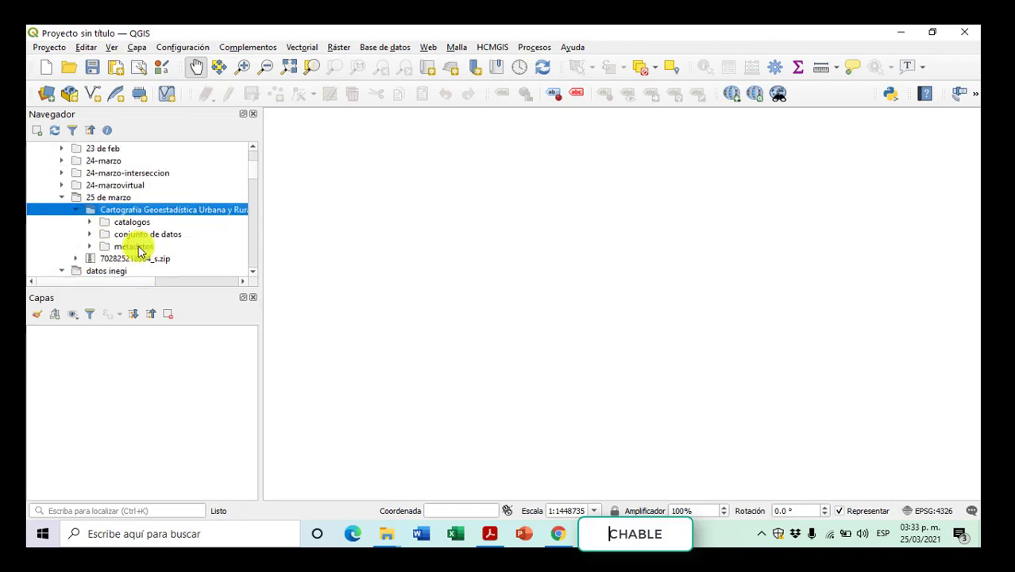
click(90, 234)
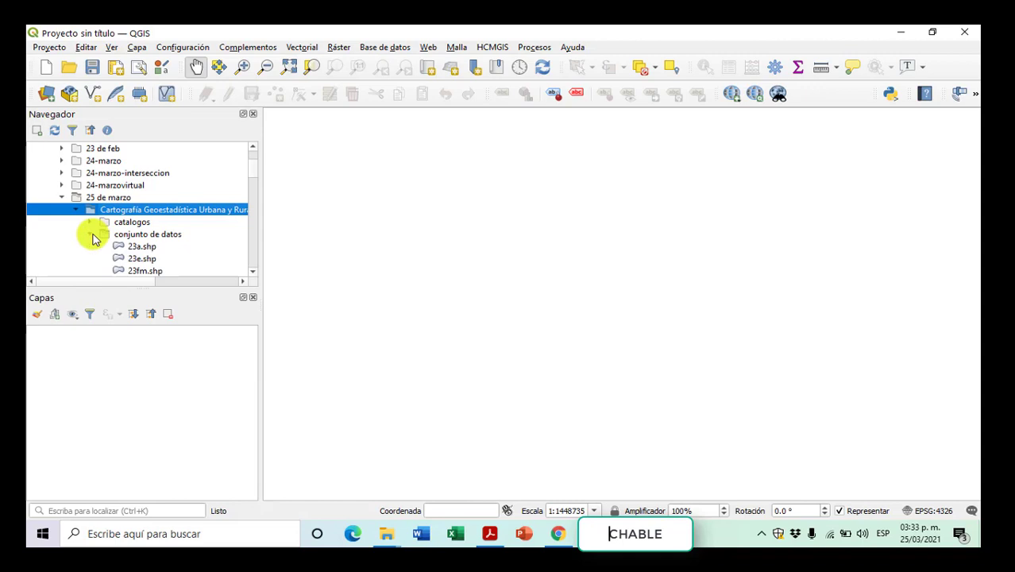
Step: Add 23a.shp to the map, accepting the Ballpark geographic offset transformation from MEXICO_ITRF_2008 to WGS 84, and dismiss the task notification
click(138, 248)
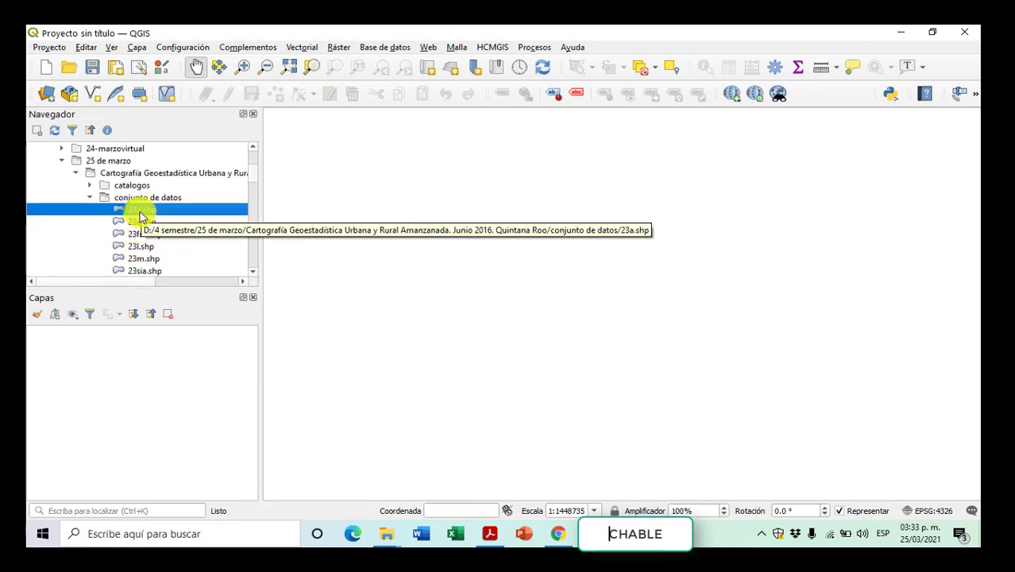
drag(140, 216, 515, 216)
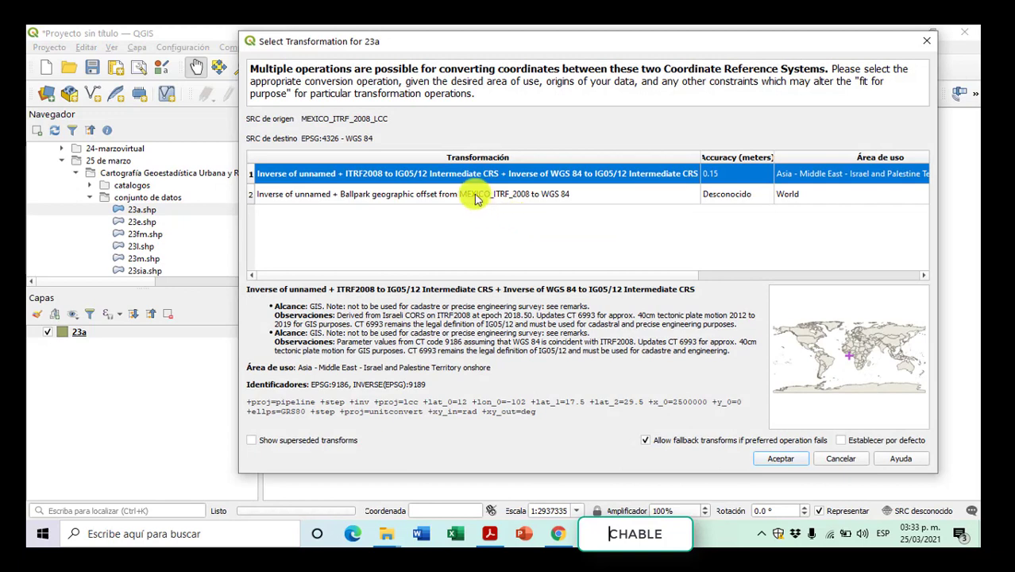
click(450, 199)
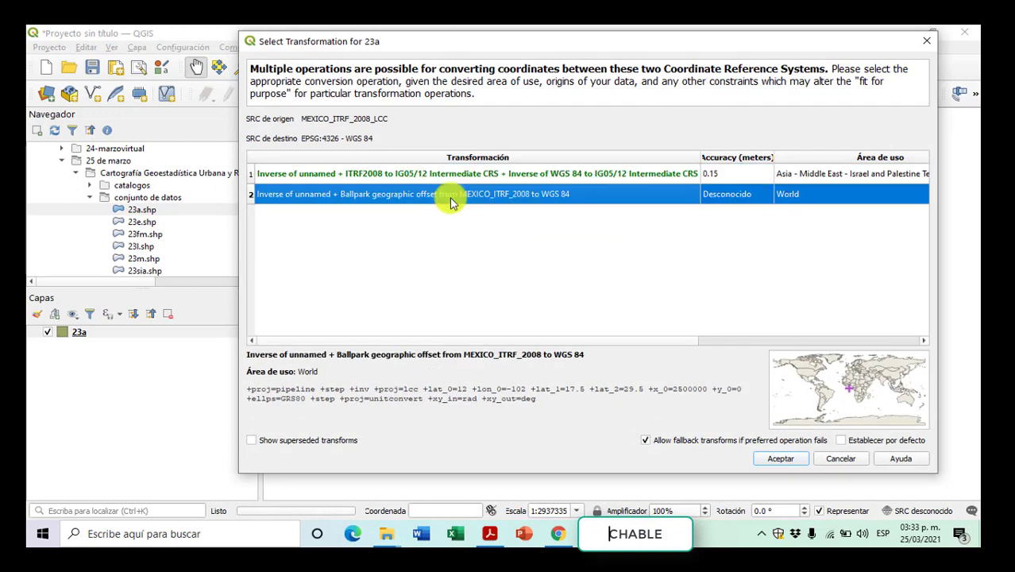
click(448, 177)
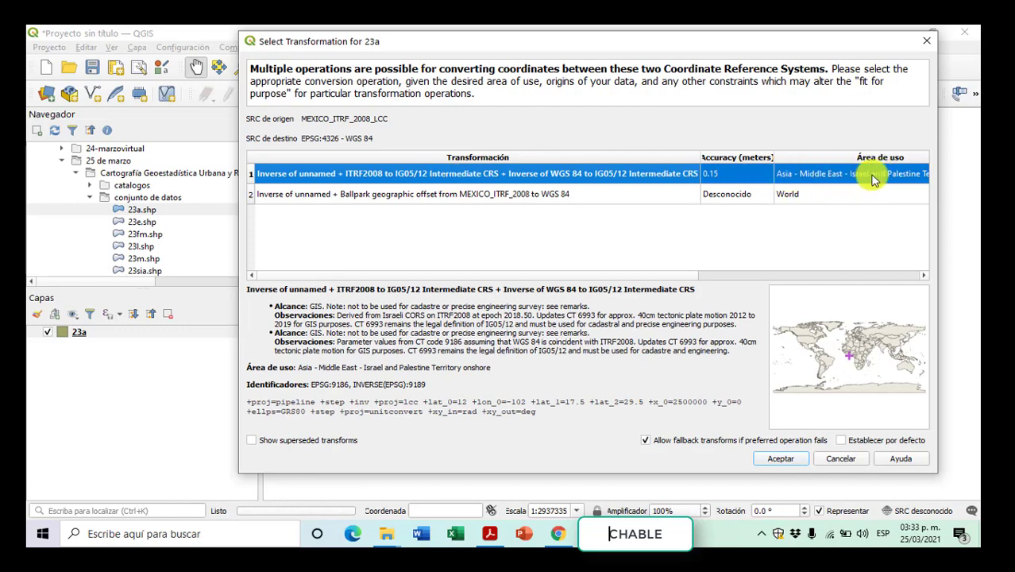
click(509, 196)
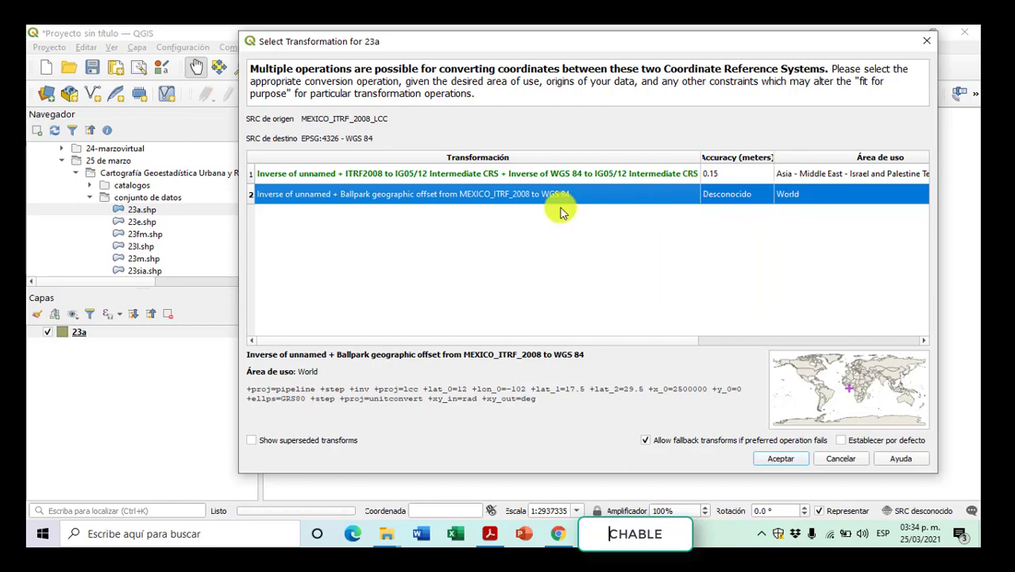
click(780, 458)
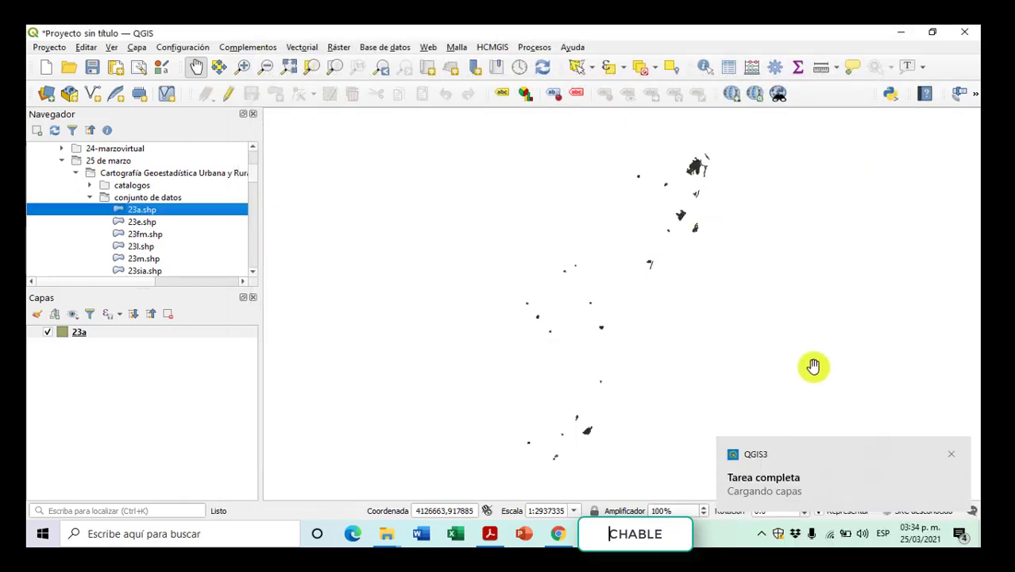
click(951, 456)
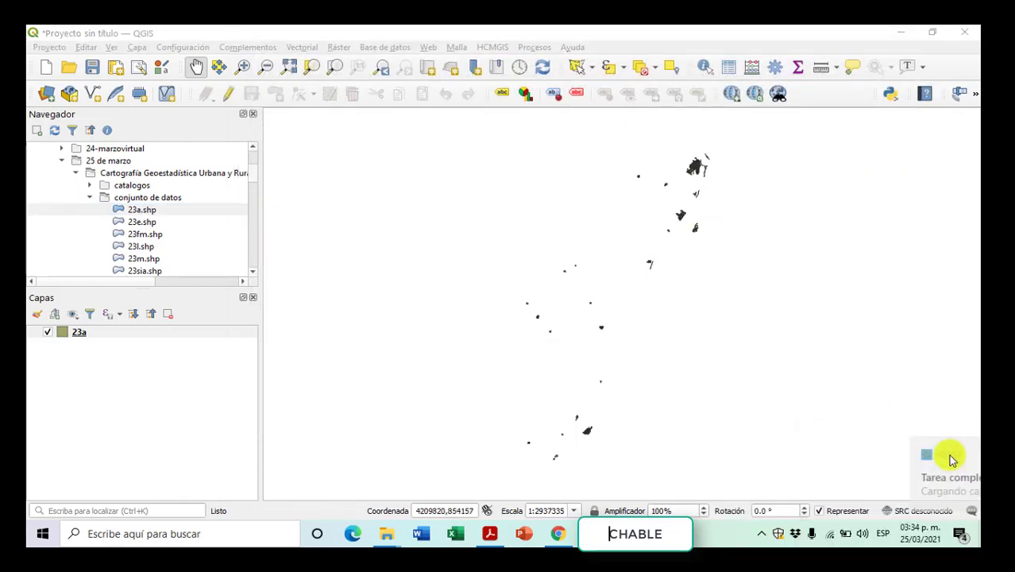
Step: Add the 23e.shp and 23m.shp layers to the map
click(151, 225)
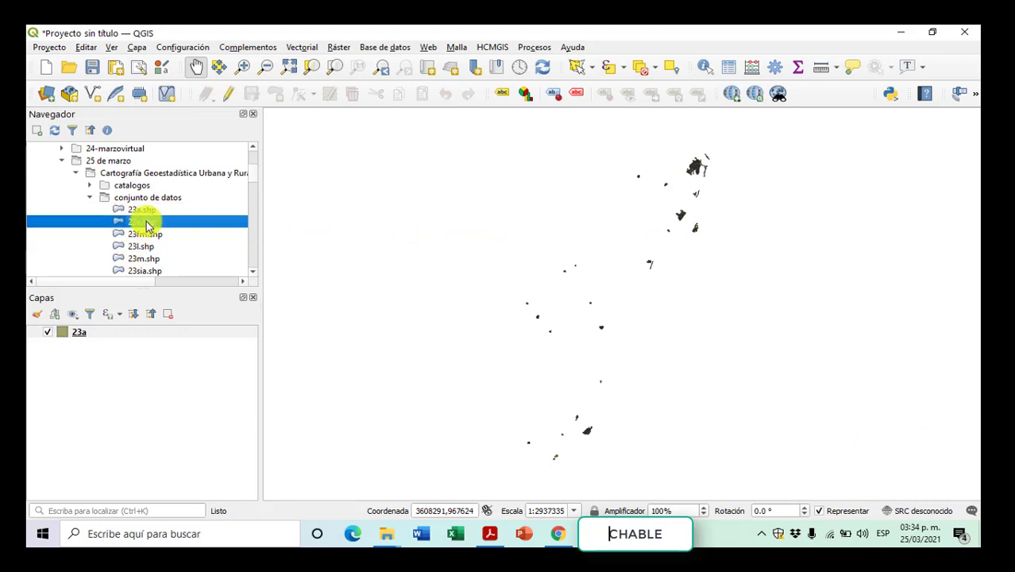
drag(147, 225, 119, 367)
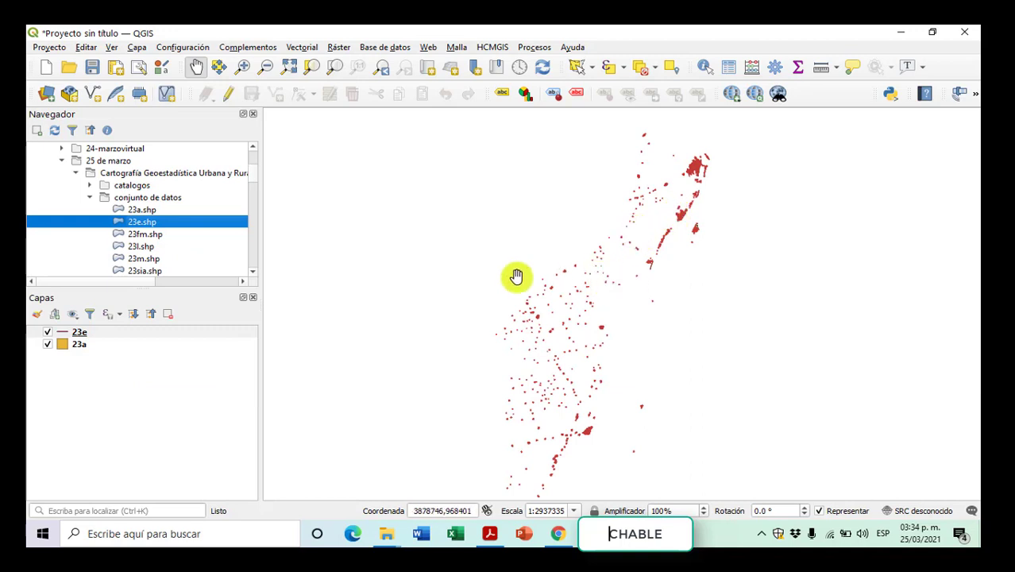
click(125, 259)
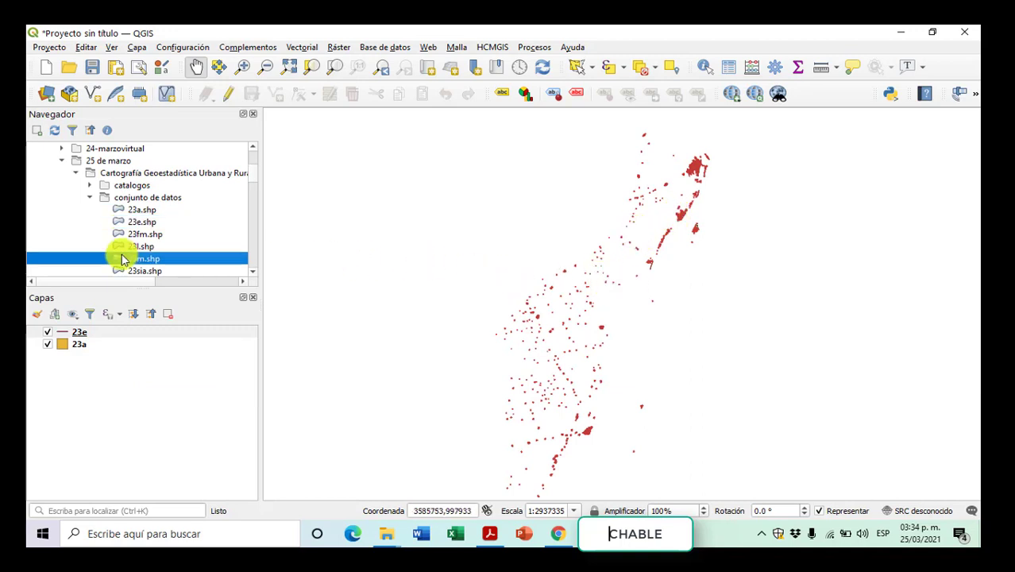
drag(125, 259, 517, 296)
Step: Add the complementary service layers 23sia.shp, 23sil.shp and 23sip.shp to the map
scroll(173, 259, down, 1)
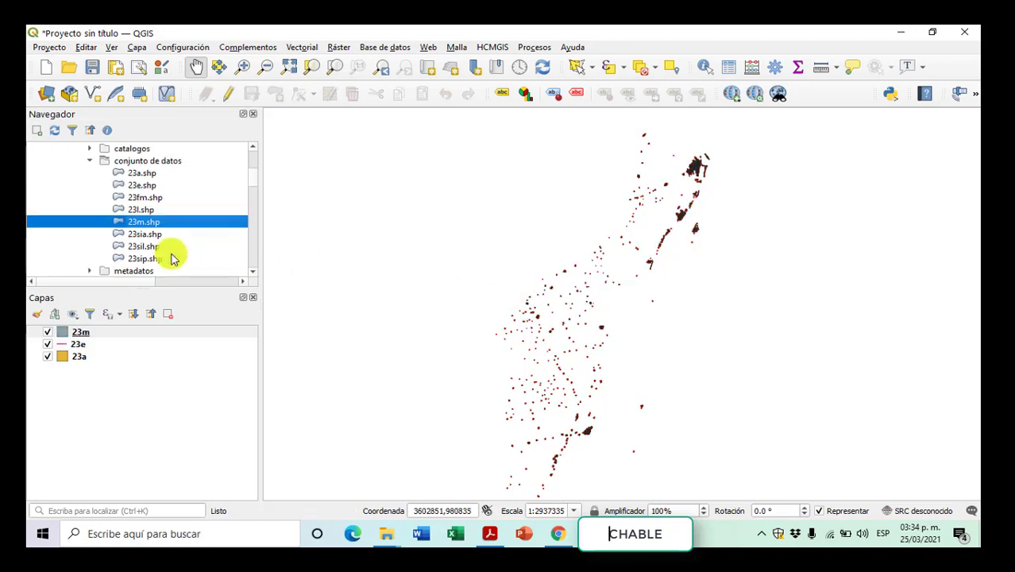
drag(142, 234, 556, 298)
drag(154, 248, 397, 285)
drag(157, 259, 415, 297)
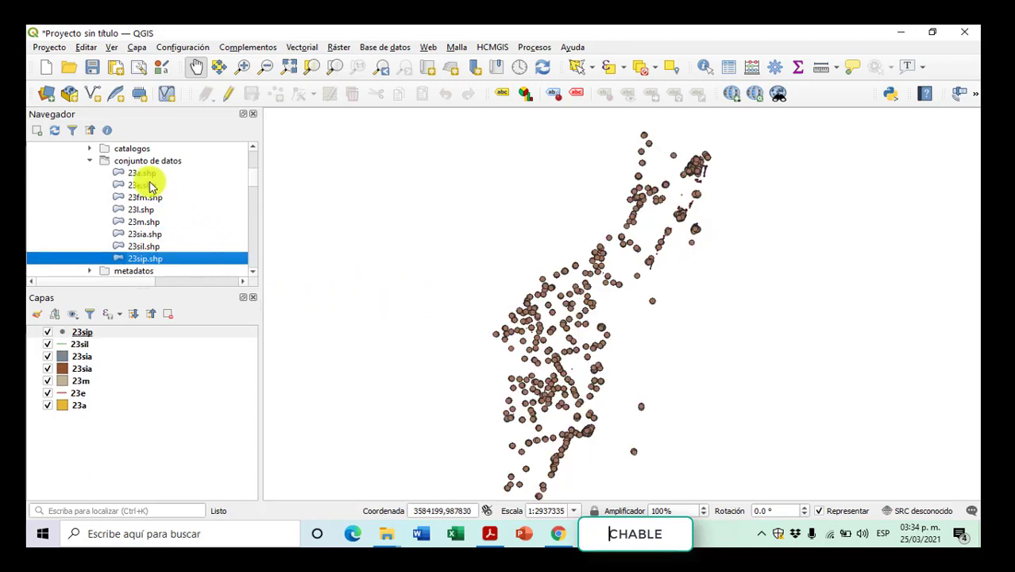
Step: Add a second copy of 23e.shp and the block-front layer 23fm.shp to the map
drag(141, 189, 561, 270)
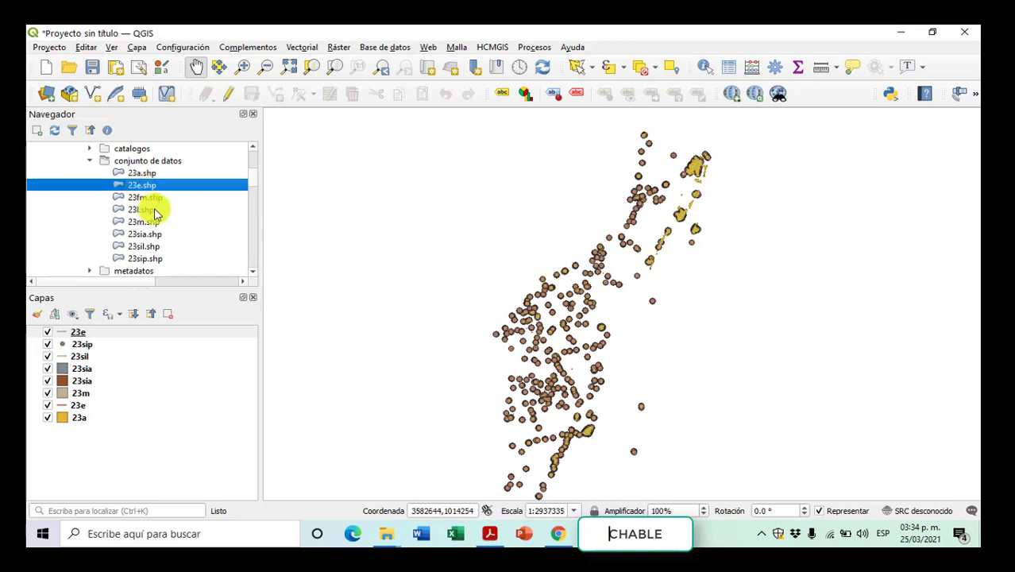
drag(143, 197, 633, 305)
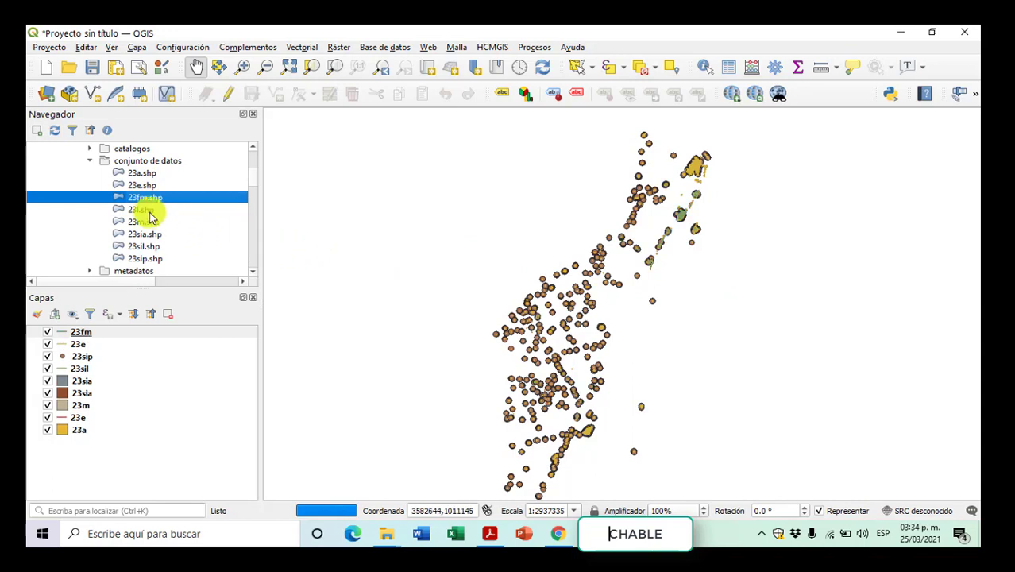
Step: Add 23l.shp to the map and collapse the 25 de marzo folder
drag(147, 211, 493, 265)
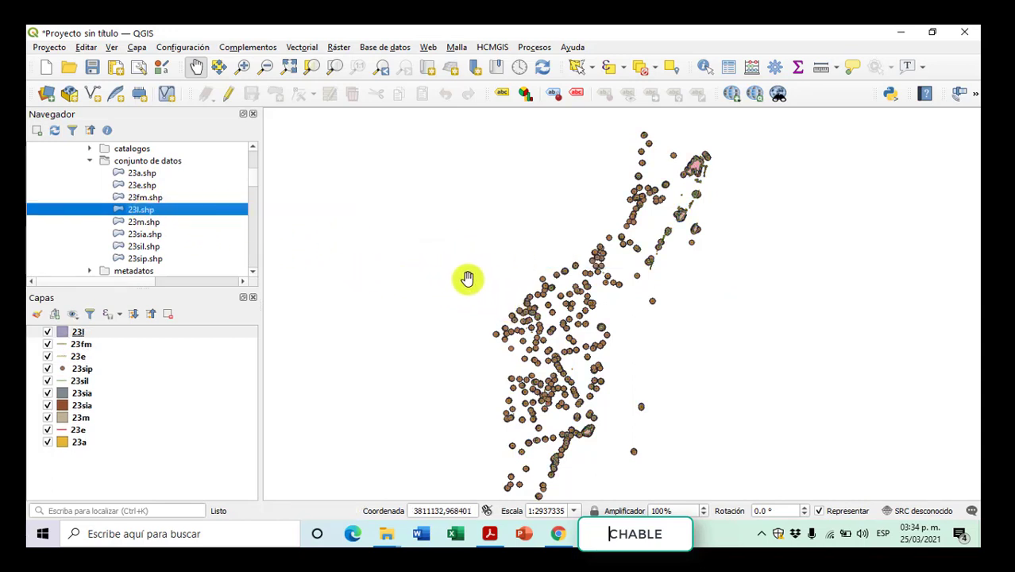
scroll(212, 229, up, 1)
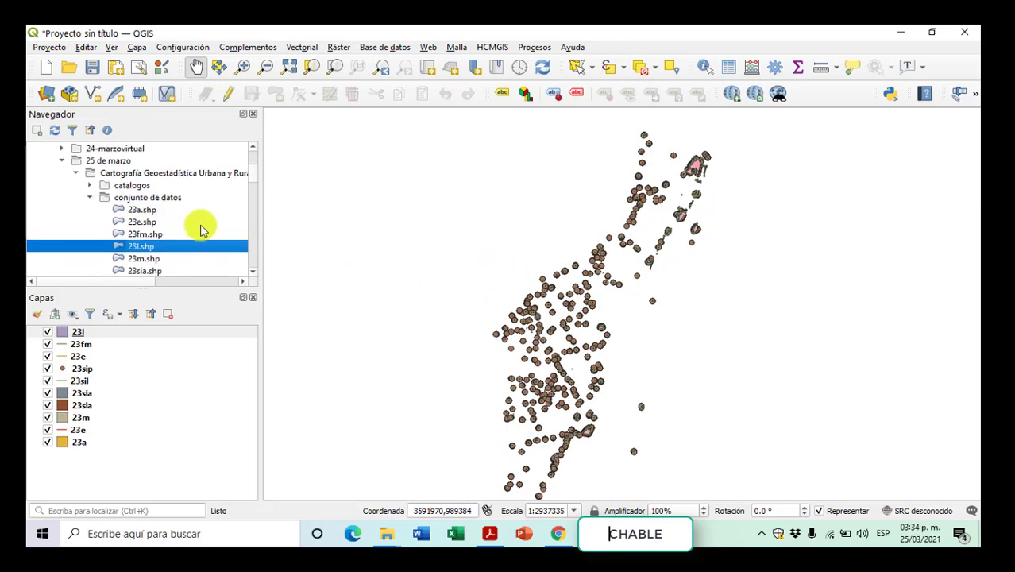
click(66, 164)
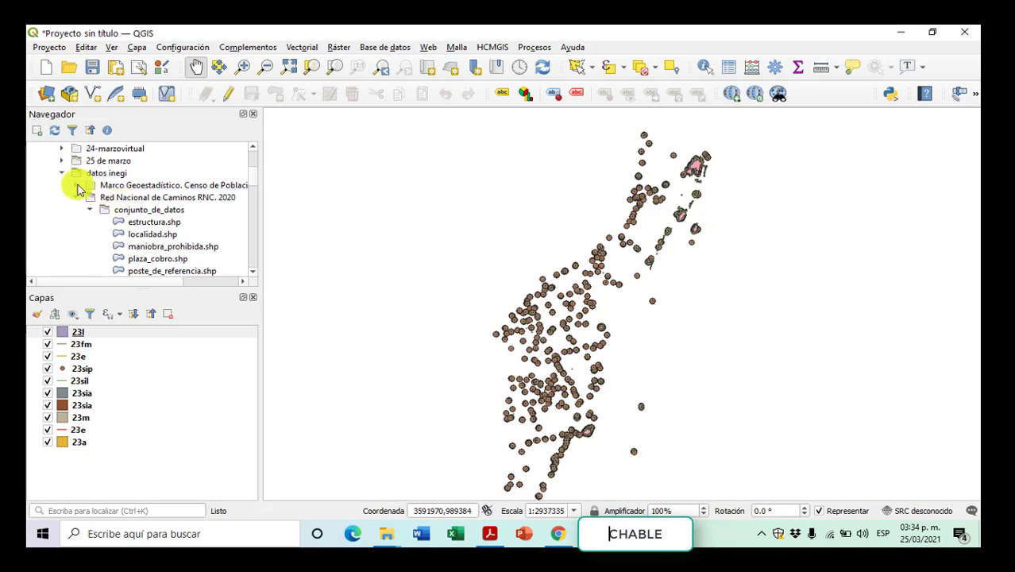
Step: Add 23mun.shp twice to the map from conjunto_de_datos in the 23_quintanaroo folder of the Marco Geoestadístico data
click(77, 185)
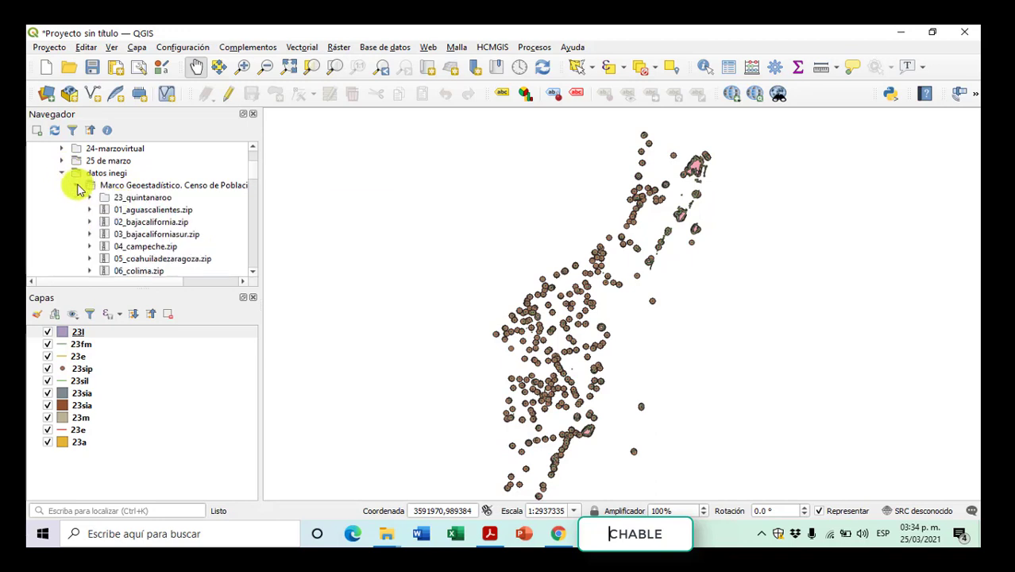
click(92, 198)
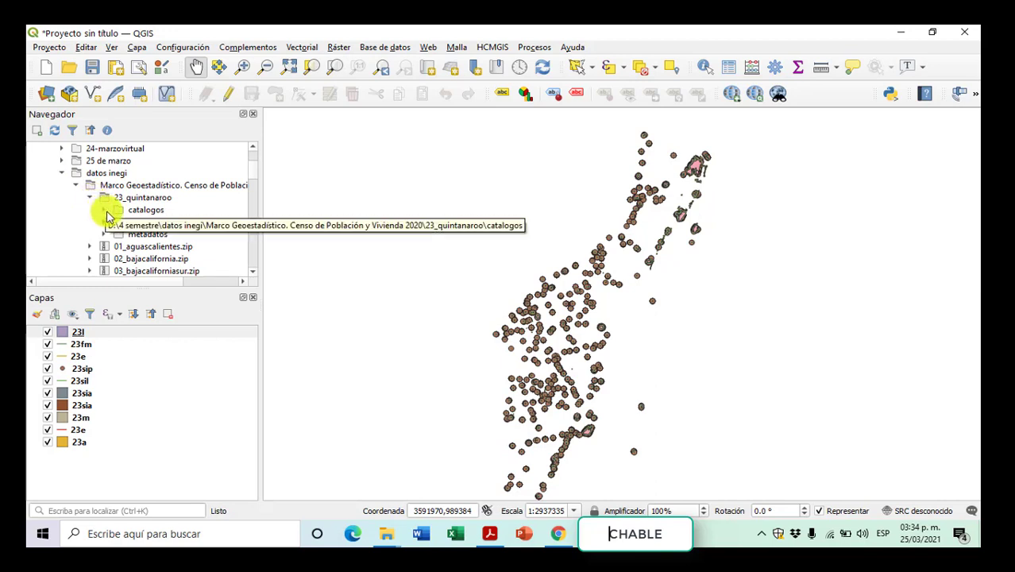
click(103, 222)
scroll(205, 238, down, 1)
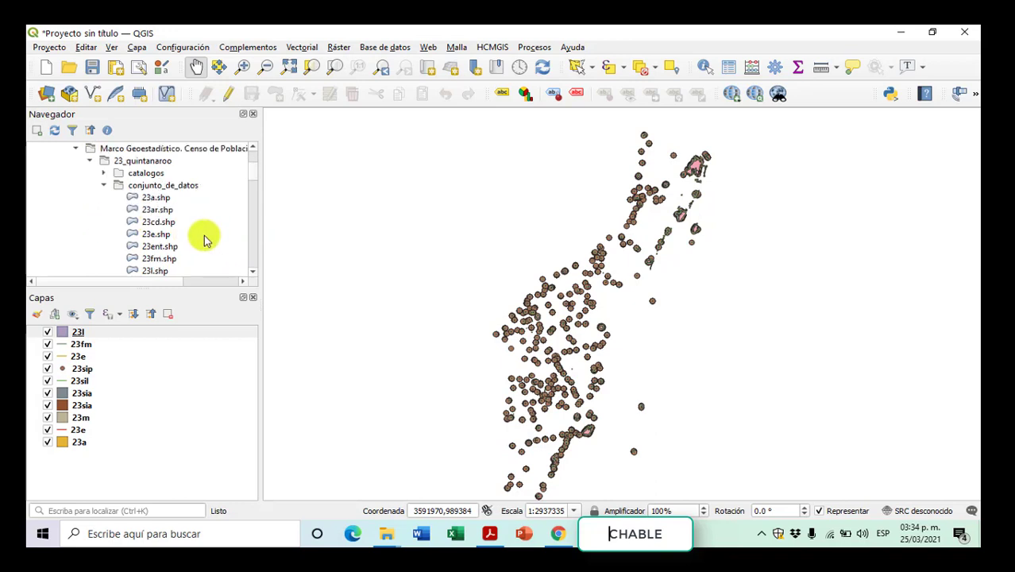
scroll(205, 238, down, 1)
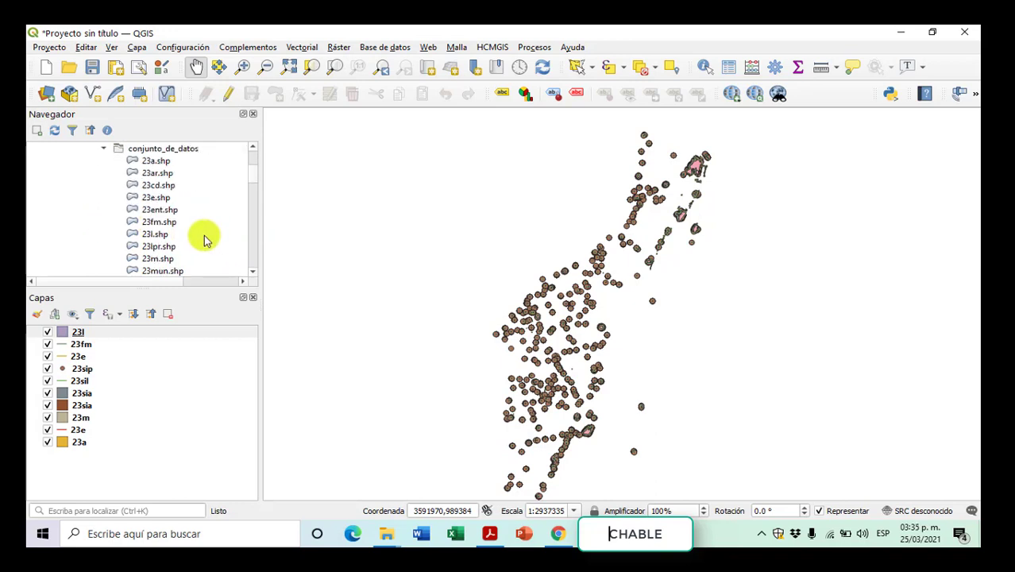
click(162, 260)
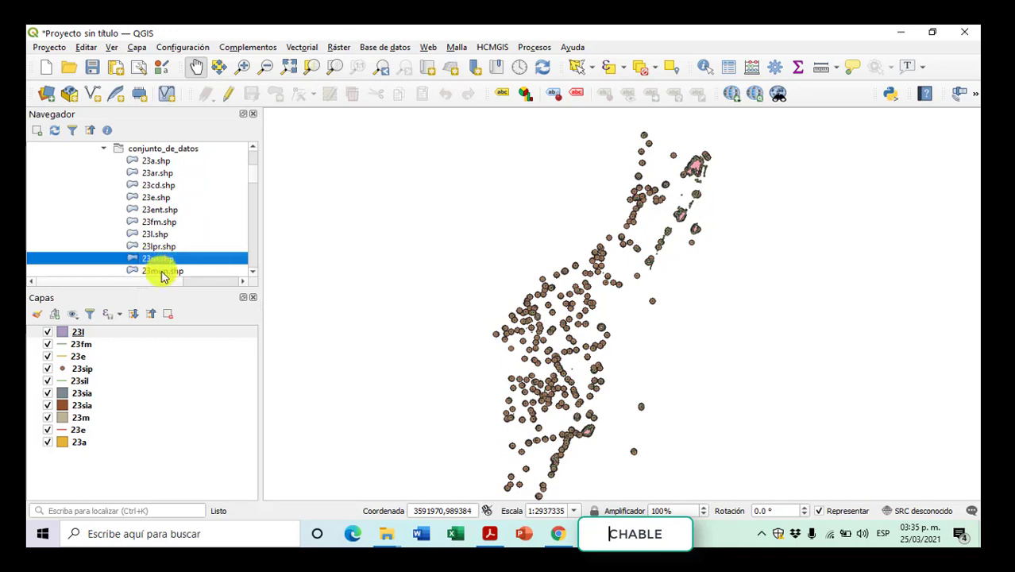
double_click(162, 272)
drag(162, 272, 431, 300)
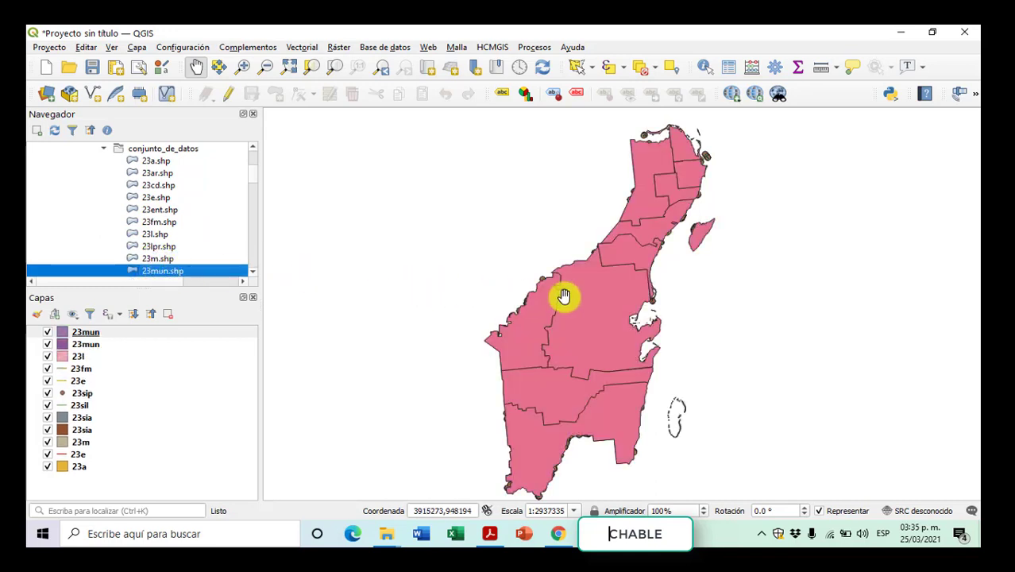
Step: Remove the lower duplicate 23mun layer from the project and confirm the removal
click(84, 347)
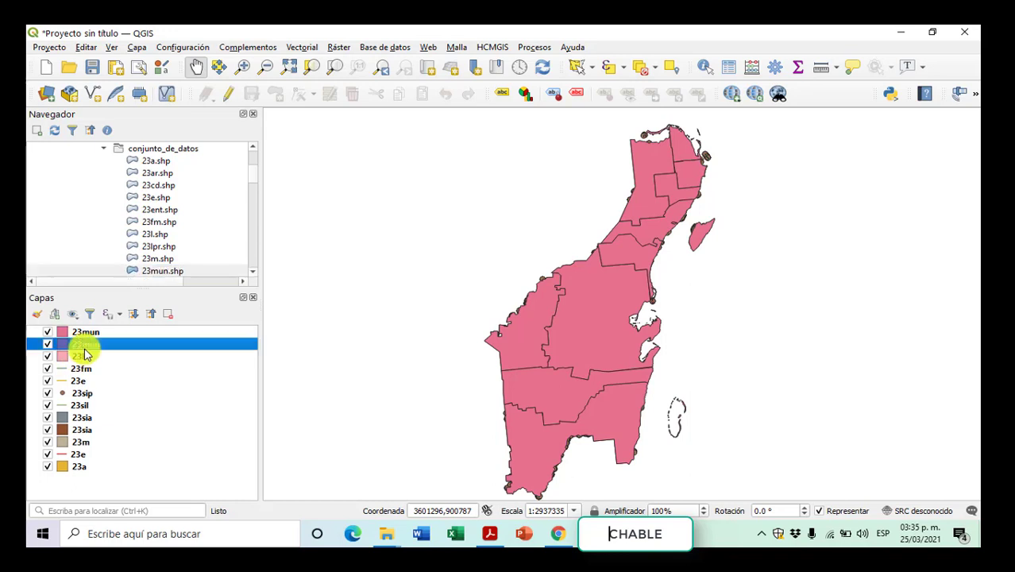
right_click(88, 347)
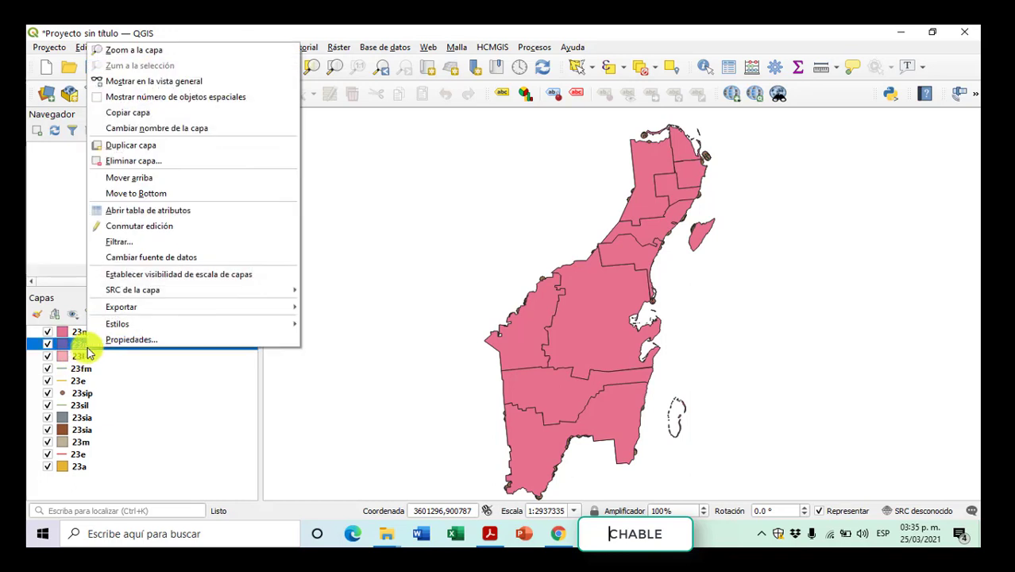
click(155, 168)
click(488, 295)
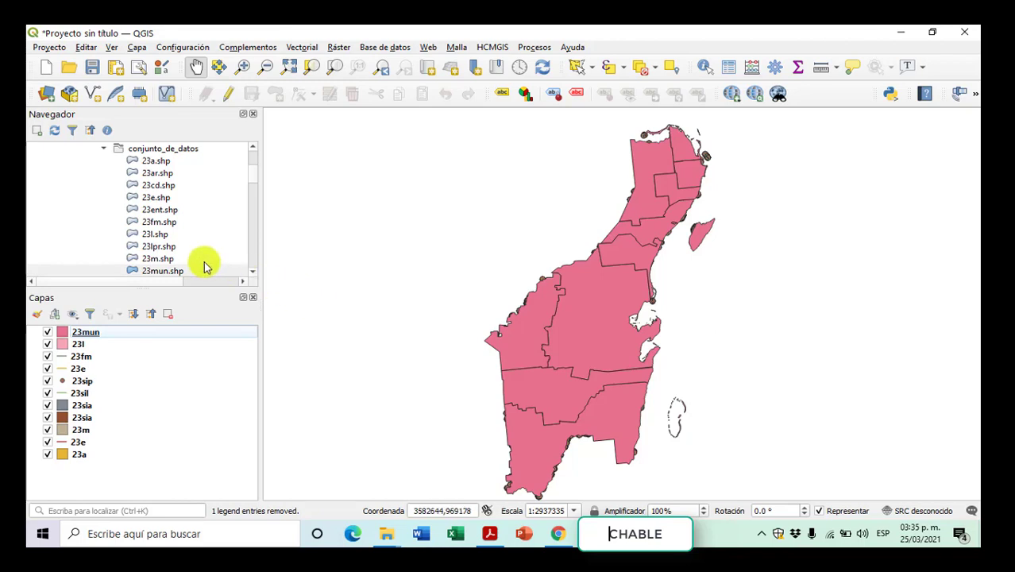
Step: Collapse the 23_quintanaroo folder inside the Marco Geoestadístico folder
scroll(204, 267, up, 1)
scroll(204, 266, up, 1)
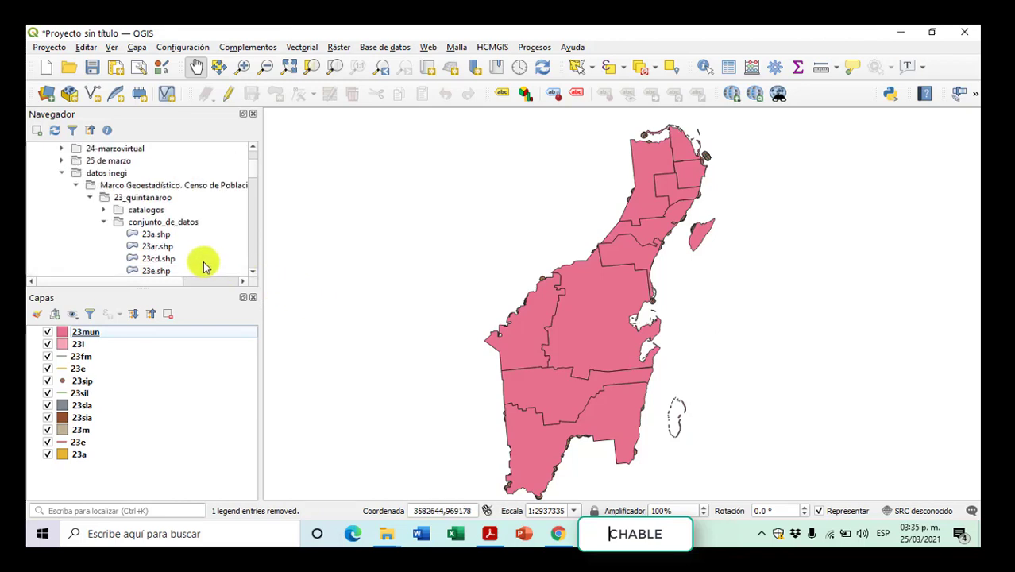
click(127, 187)
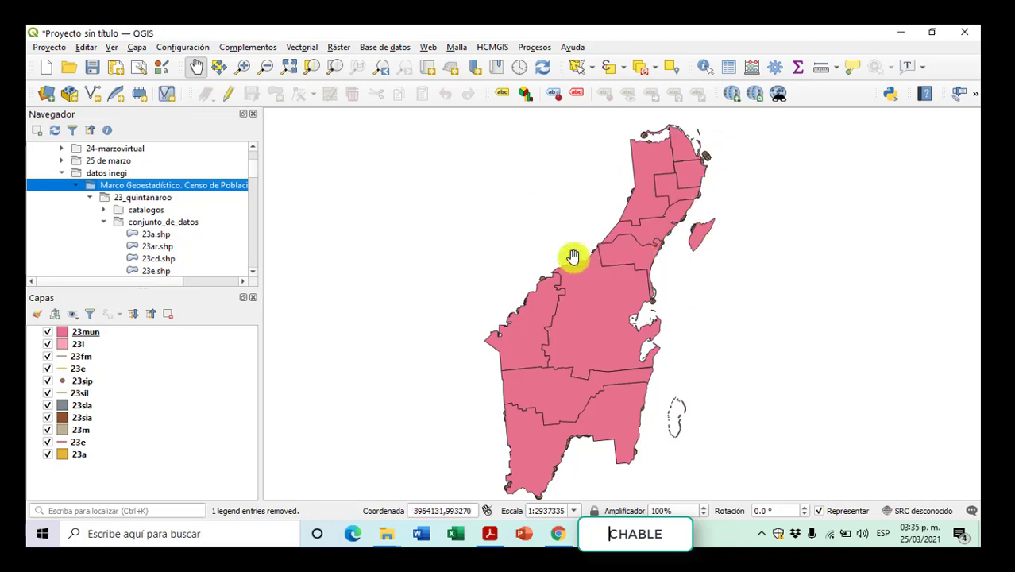
click(88, 198)
click(154, 211)
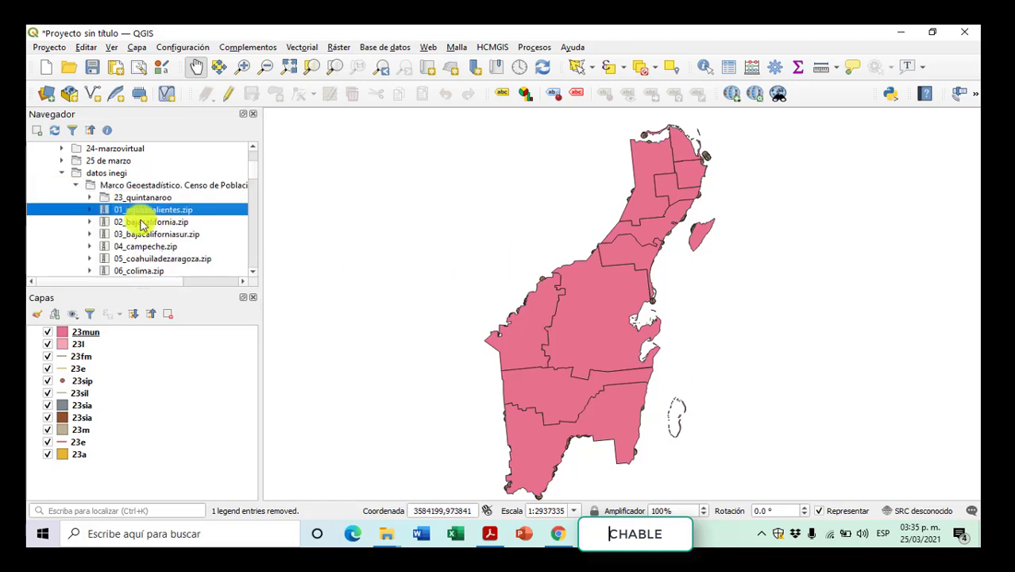
Step: Expand MG_2020_Integrado.zip and add its conjunto_de_datos/00a.shp layer to the map
scroll(140, 228, down, 12)
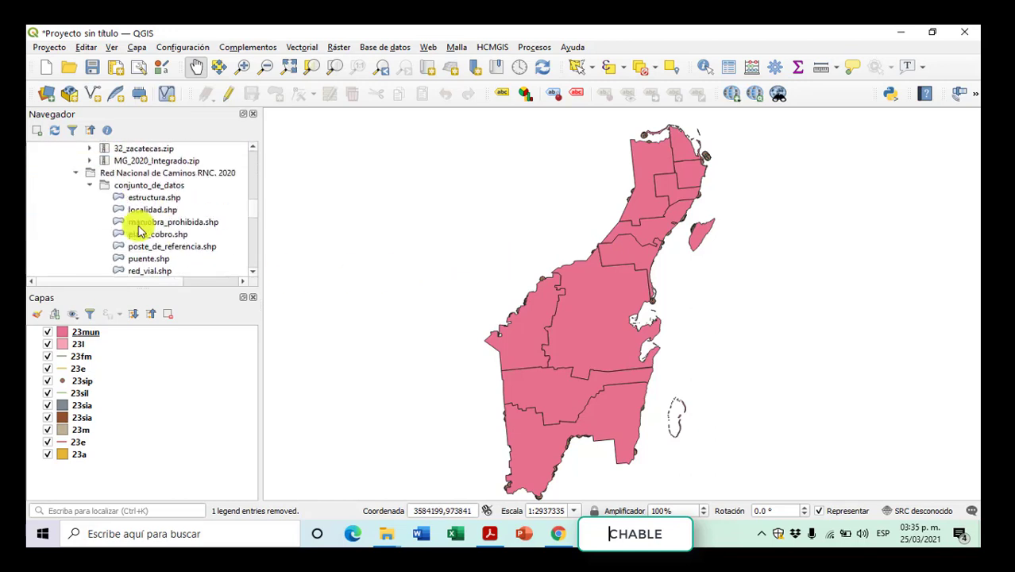
scroll(139, 230, up, 1)
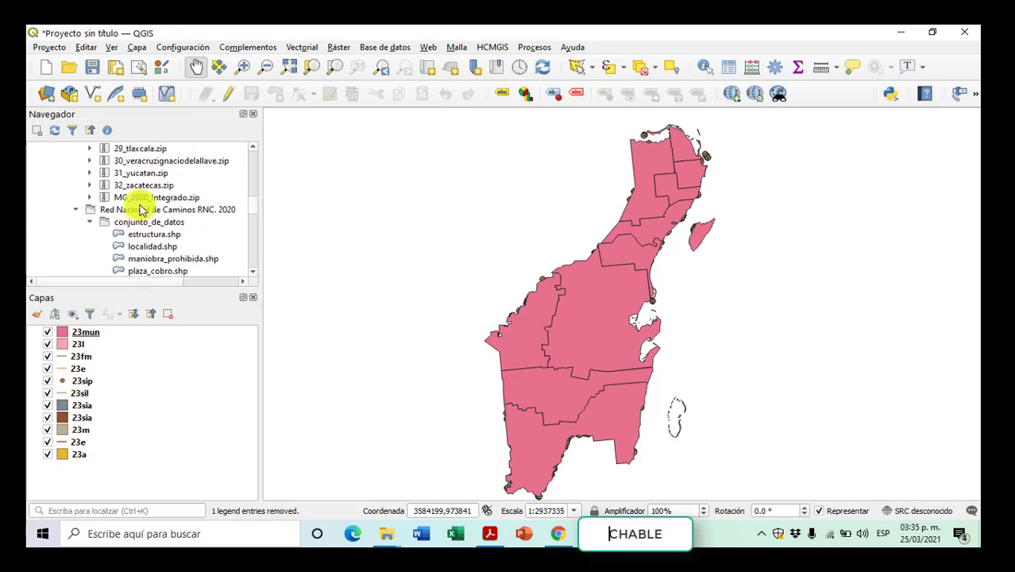
click(143, 199)
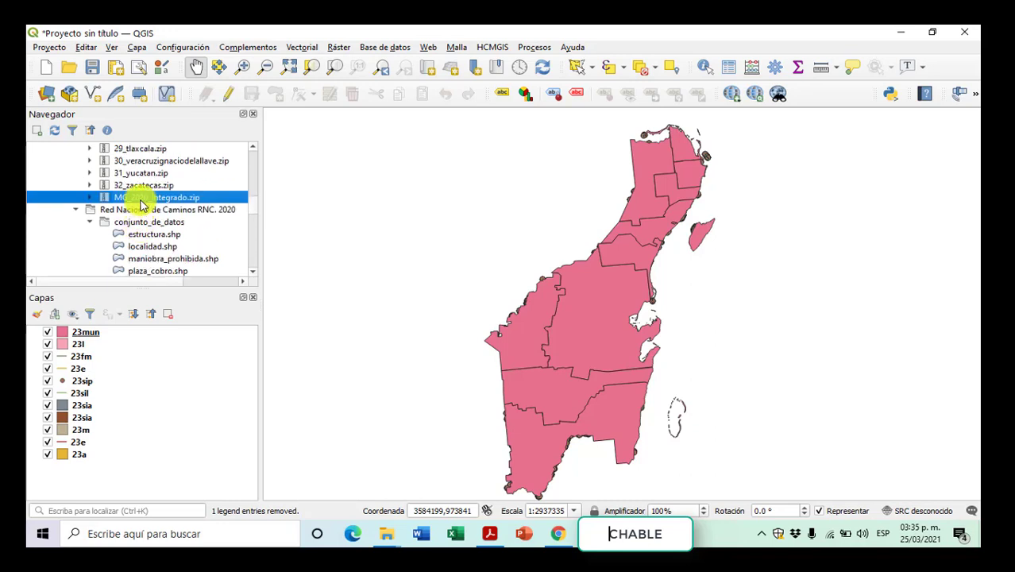
click(92, 199)
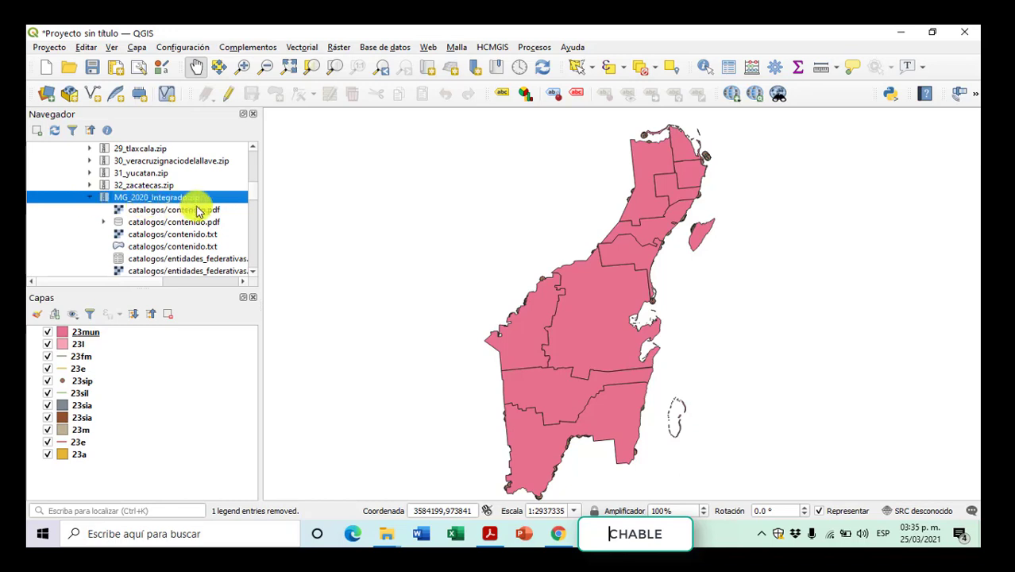
scroll(208, 215, down, 1)
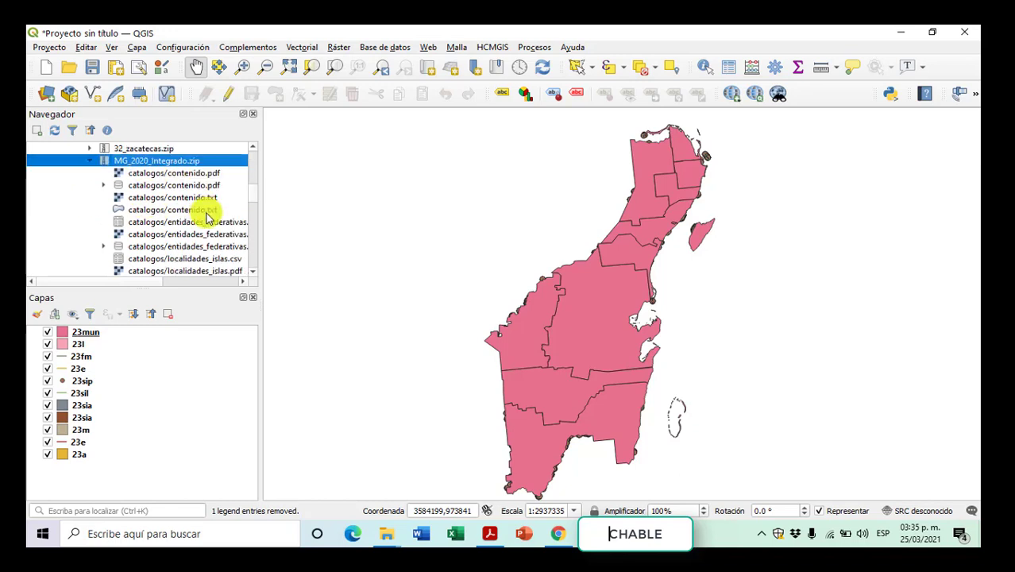
scroll(209, 216, down, 6)
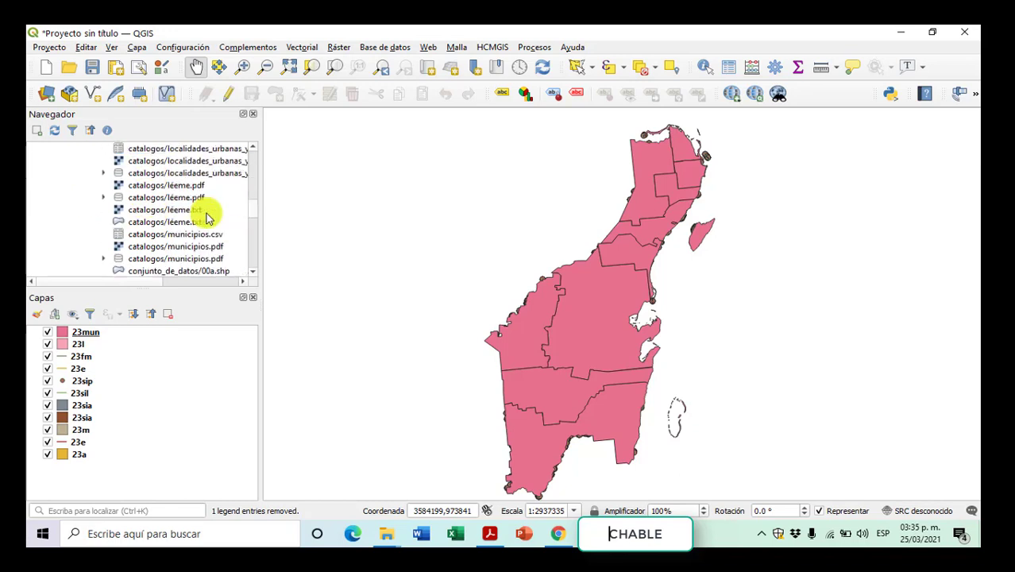
drag(151, 270, 511, 277)
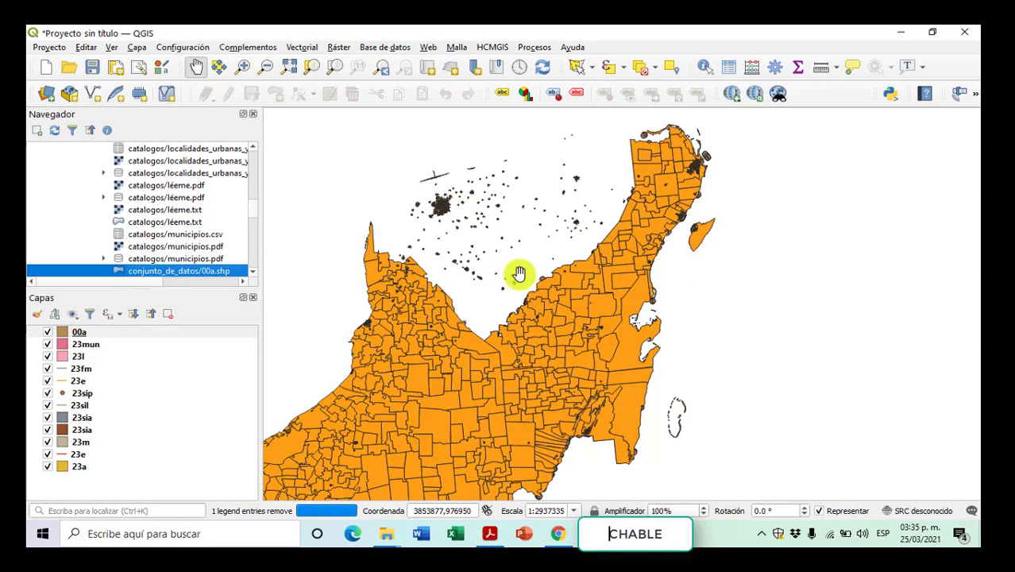
scroll(537, 276, down, 1)
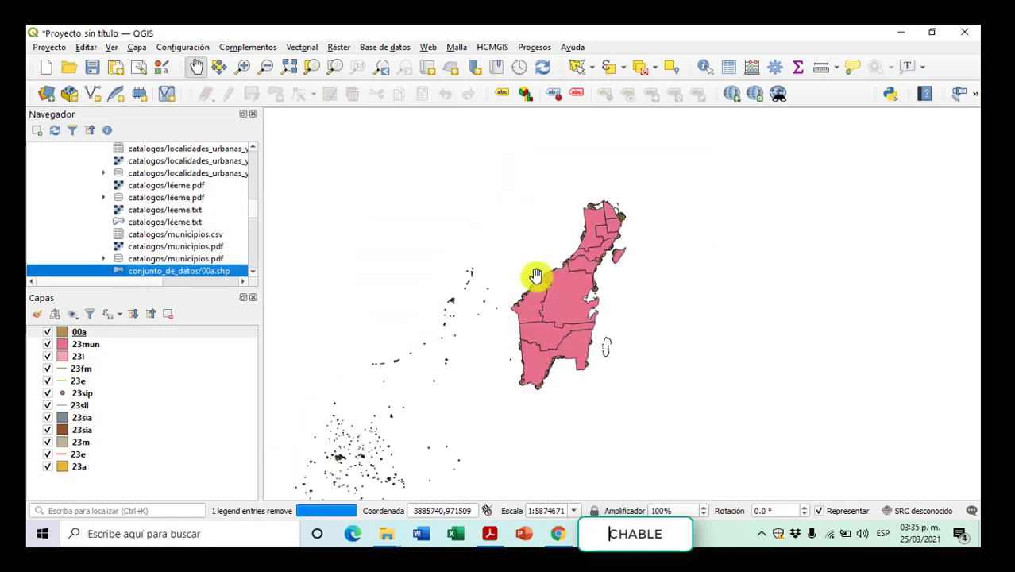
Step: Hide the 23mun, 23l, 23fm, upper 23e, 23sip and 23sil layers, leaving 00a visible
click(47, 332)
click(47, 343)
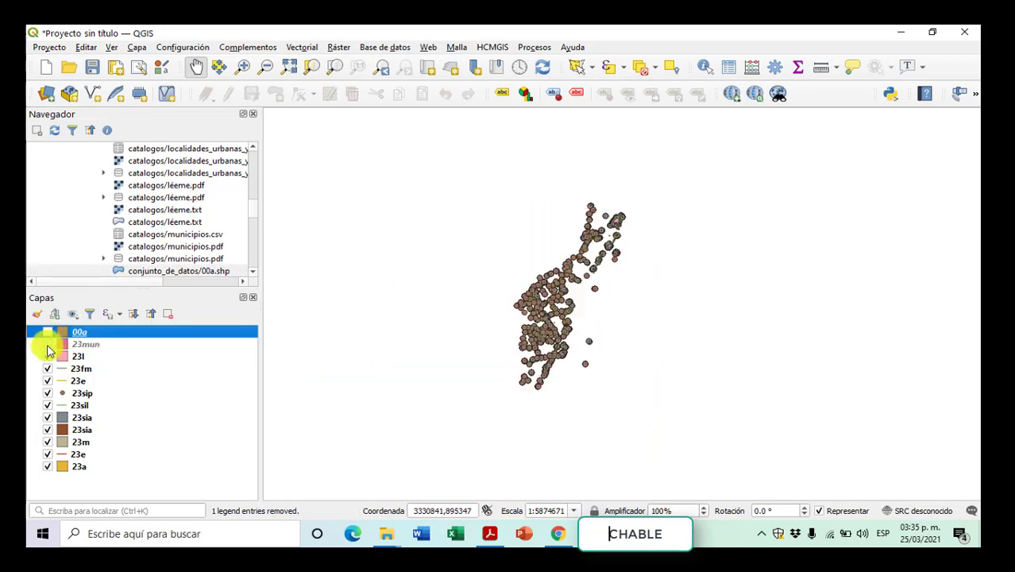
click(46, 356)
click(46, 368)
click(47, 381)
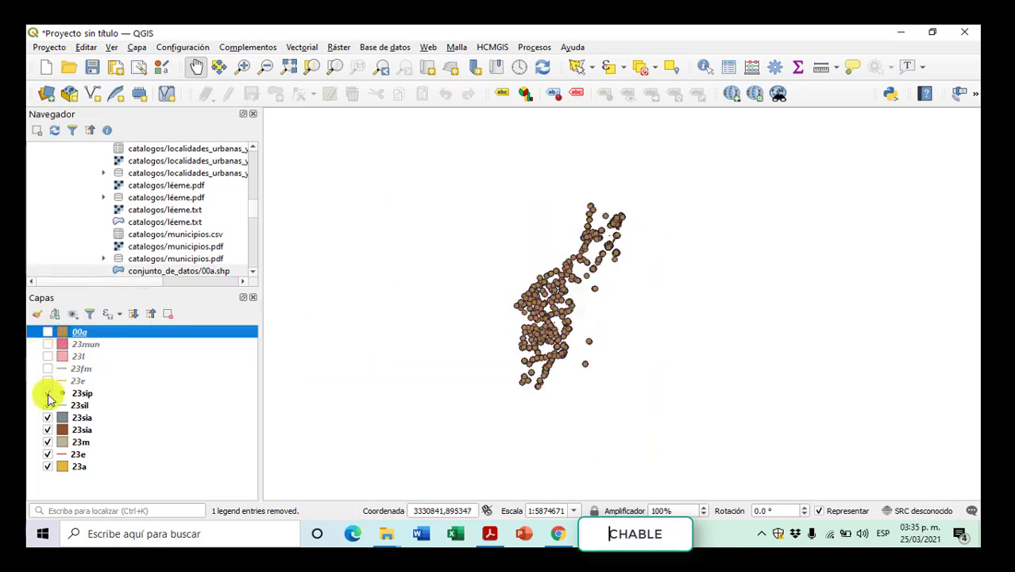
click(47, 393)
click(47, 405)
click(47, 333)
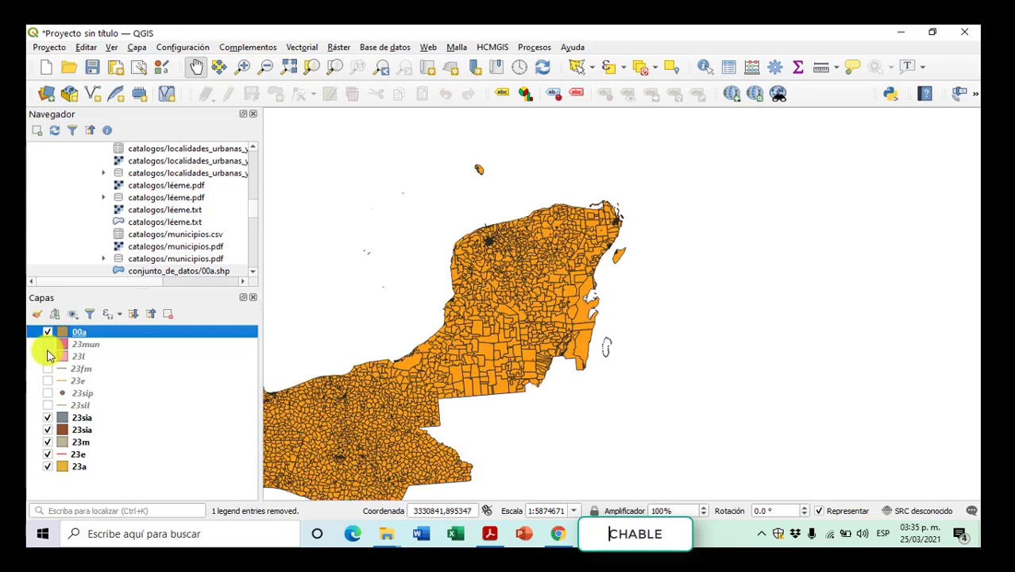
Step: Hide the 23m layer and the lower 23sia layer, and select the upper 23sia layer
click(47, 442)
click(47, 429)
click(53, 418)
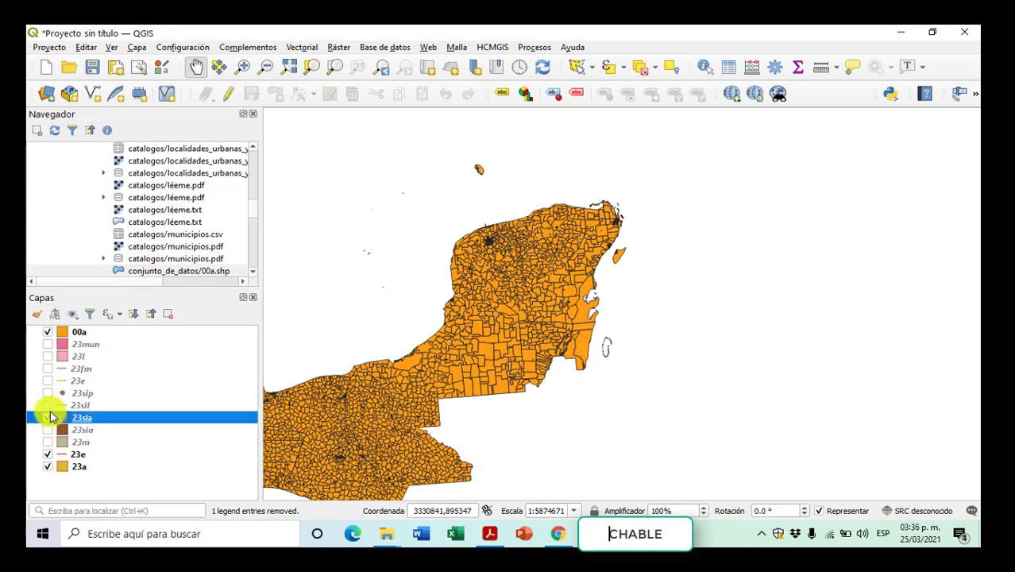
Step: Examine the nationwide coverage of the 00a layer across Mexico
drag(624, 399, 549, 291)
scroll(714, 290, down, 1)
drag(560, 241, 657, 336)
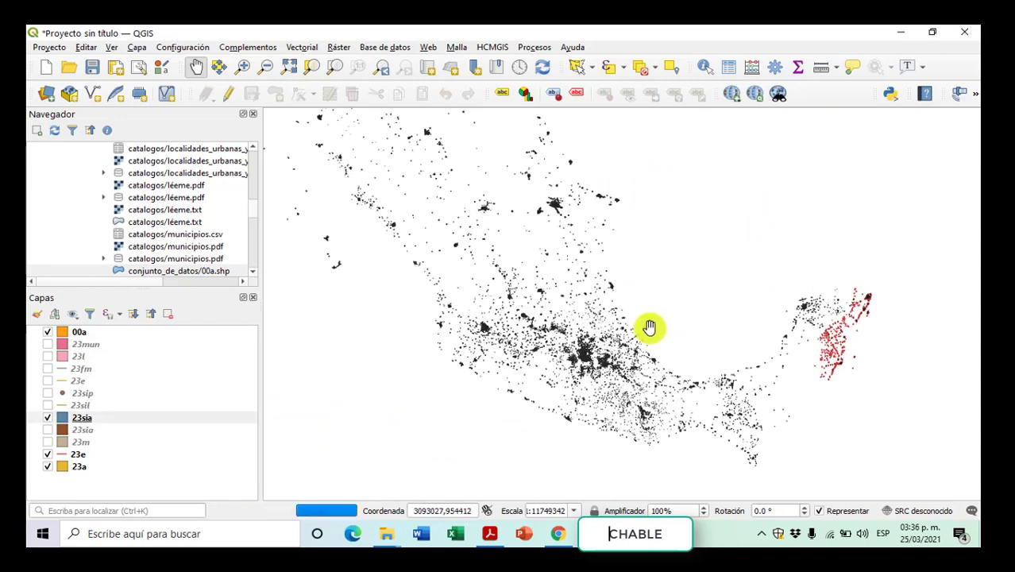
drag(658, 297, 709, 275)
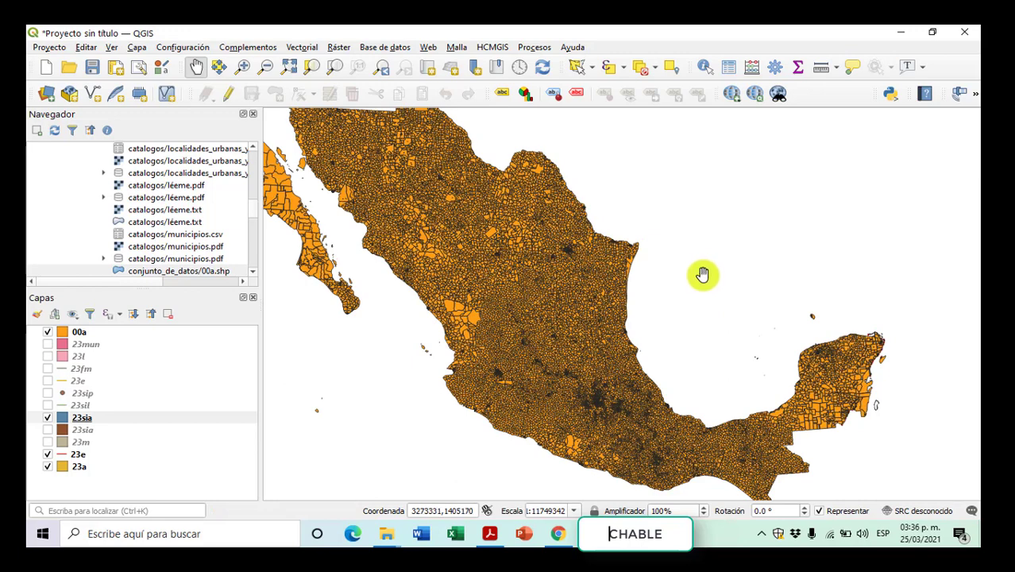
Step: Switch to Chrome and open the downloads section of the Marco Geoestadístico topic from the INEGI home page
click(559, 534)
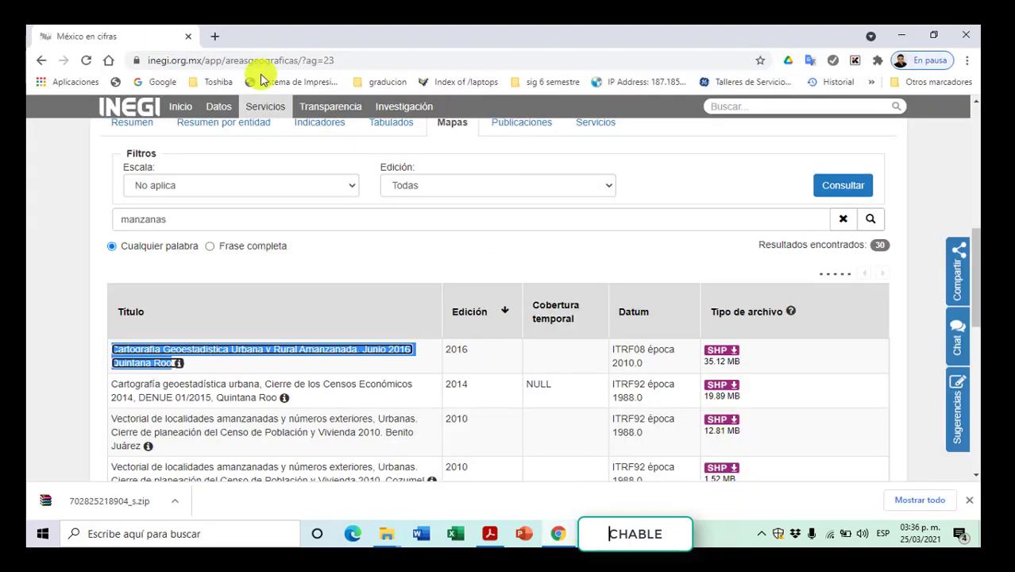
click(179, 114)
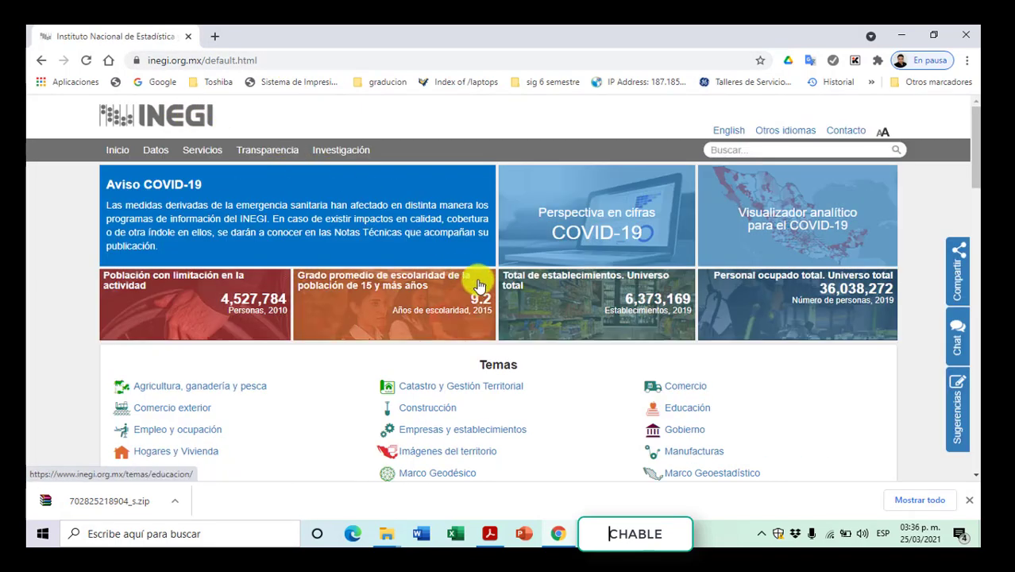
scroll(479, 286, down, 2)
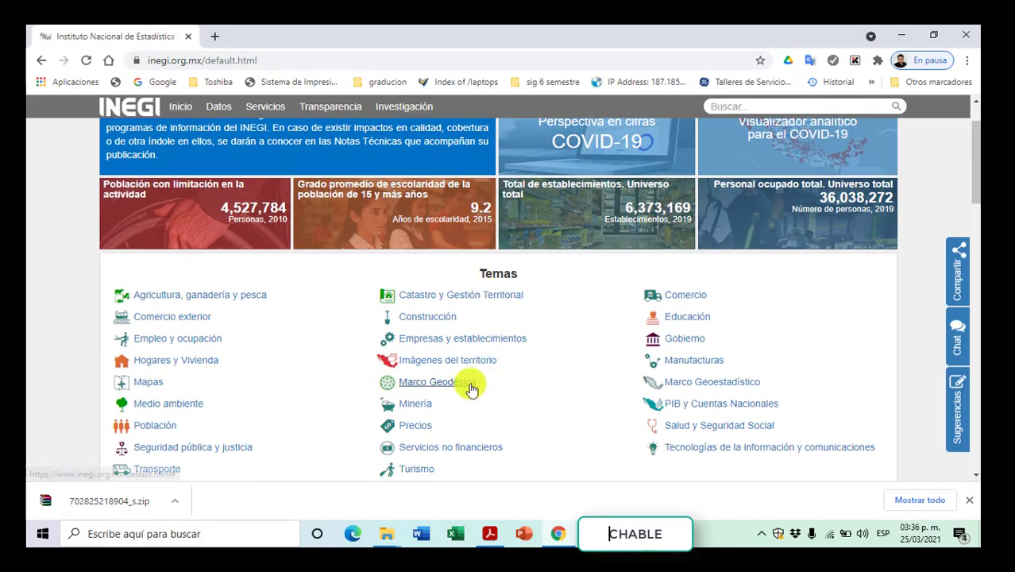
click(694, 384)
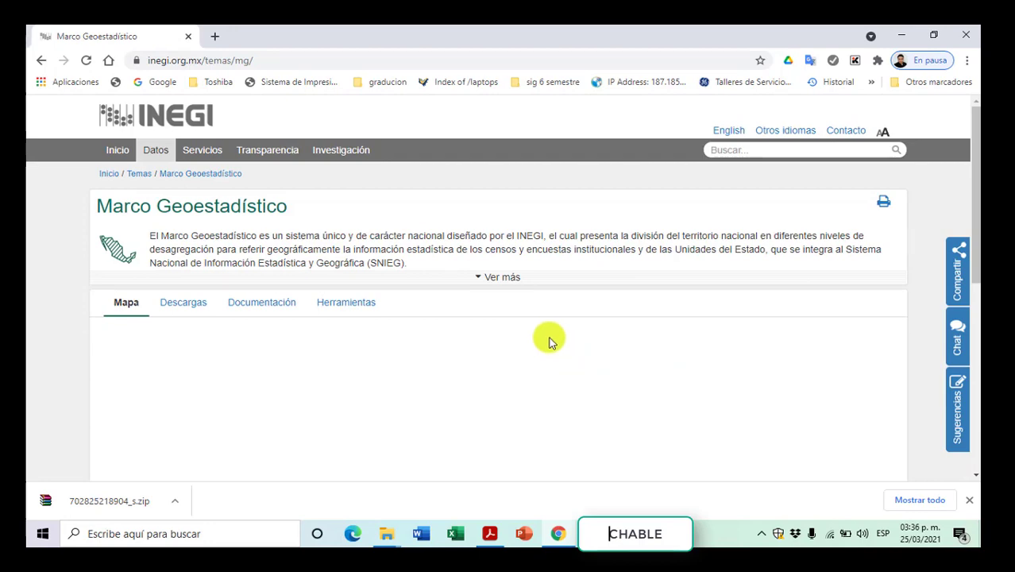
scroll(551, 342, down, 1)
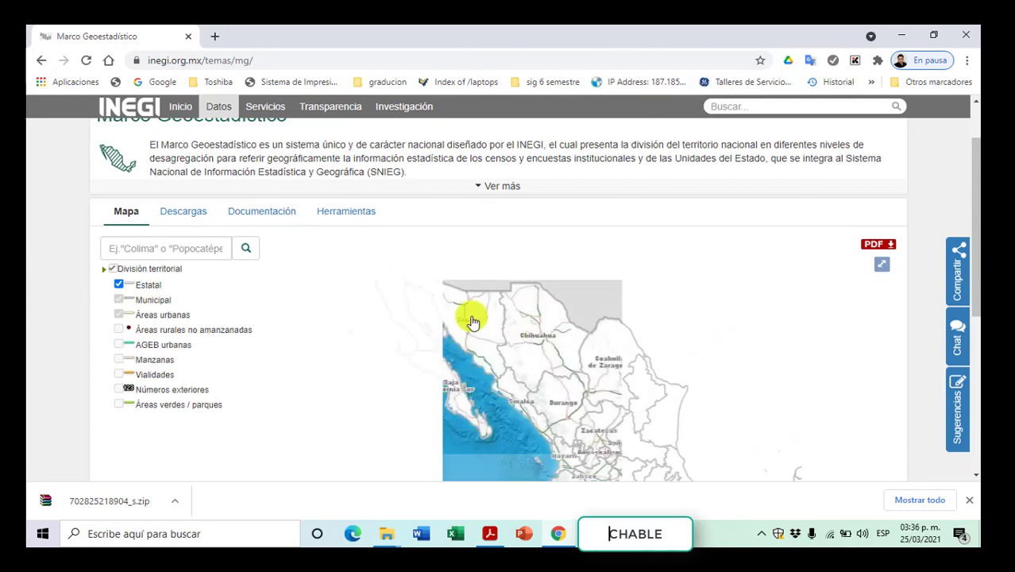
click(208, 216)
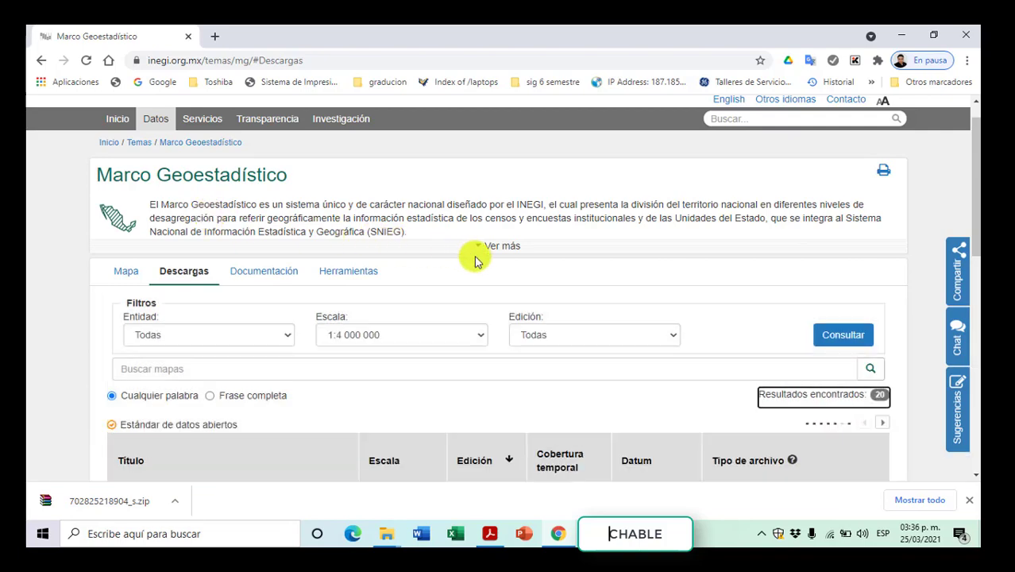
Step: Review the Marco Geoestadístico downloads list, and open the Mapas topic from the INEGI home page
scroll(536, 269, down, 2)
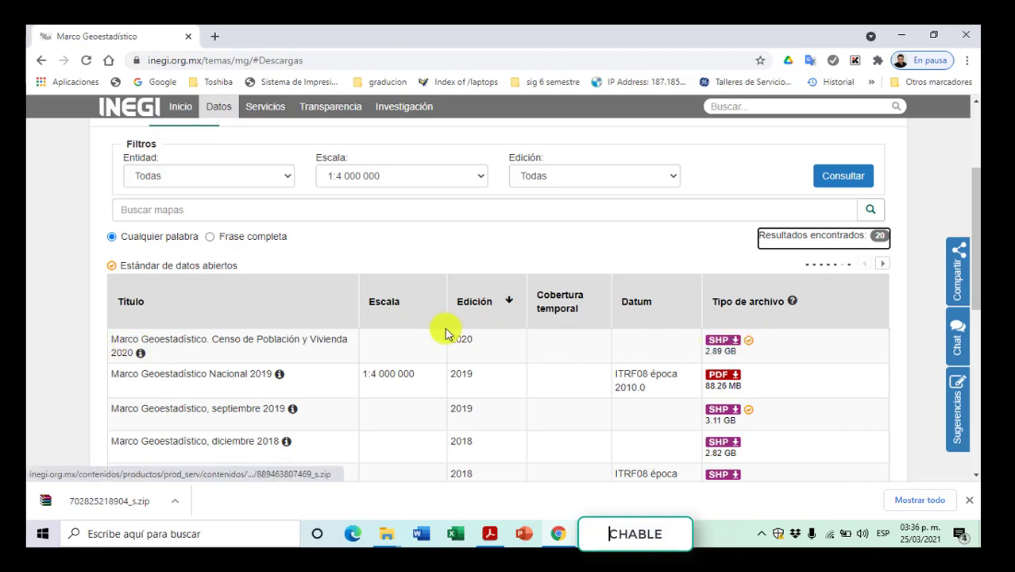
drag(173, 357, 109, 340)
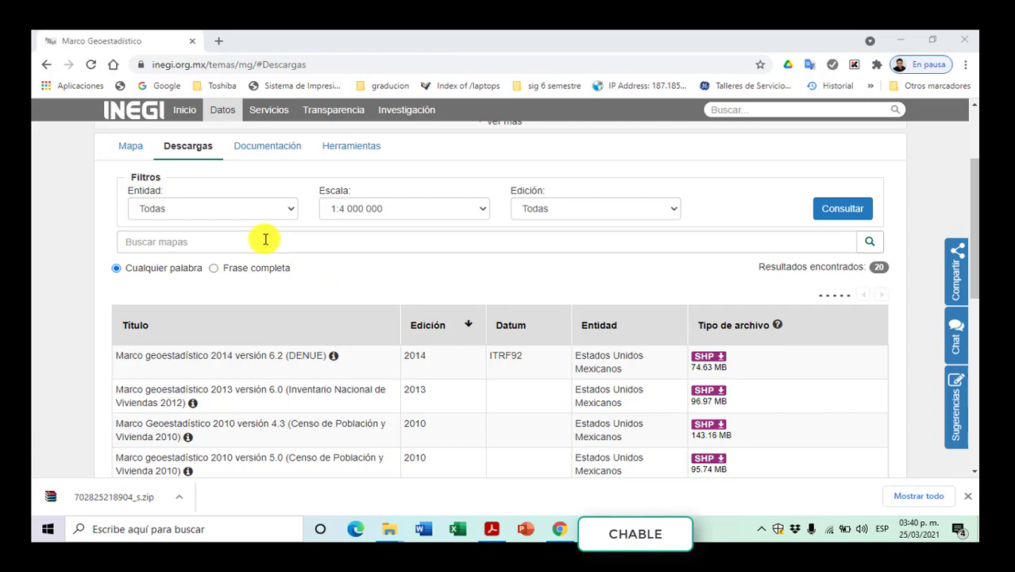
click(186, 114)
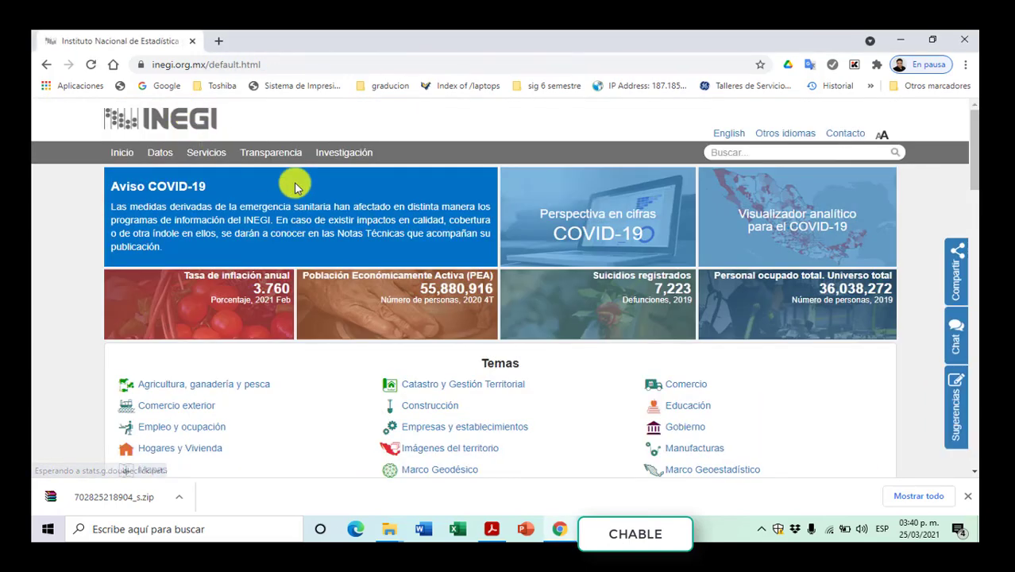
scroll(374, 210, down, 2)
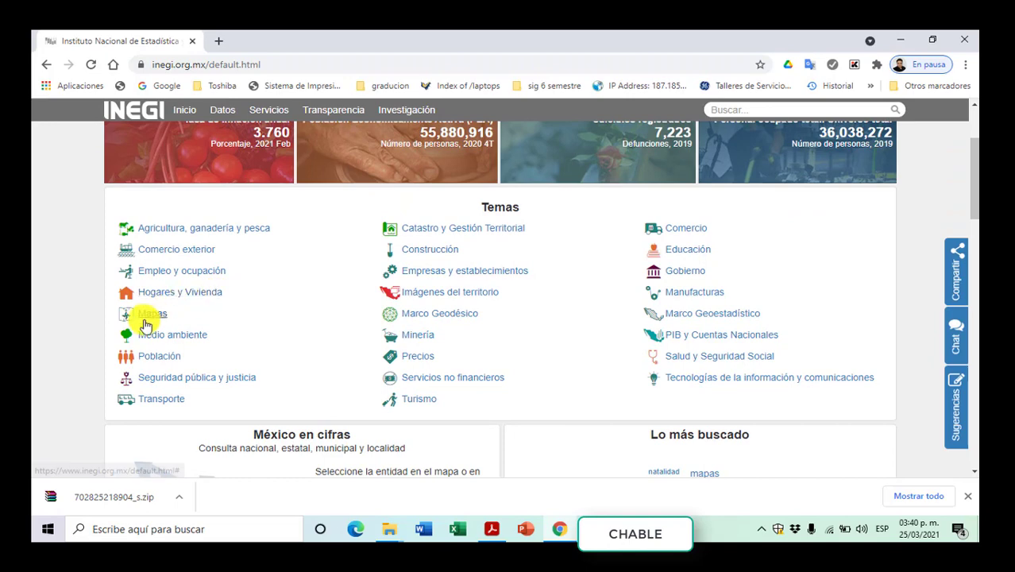
click(147, 317)
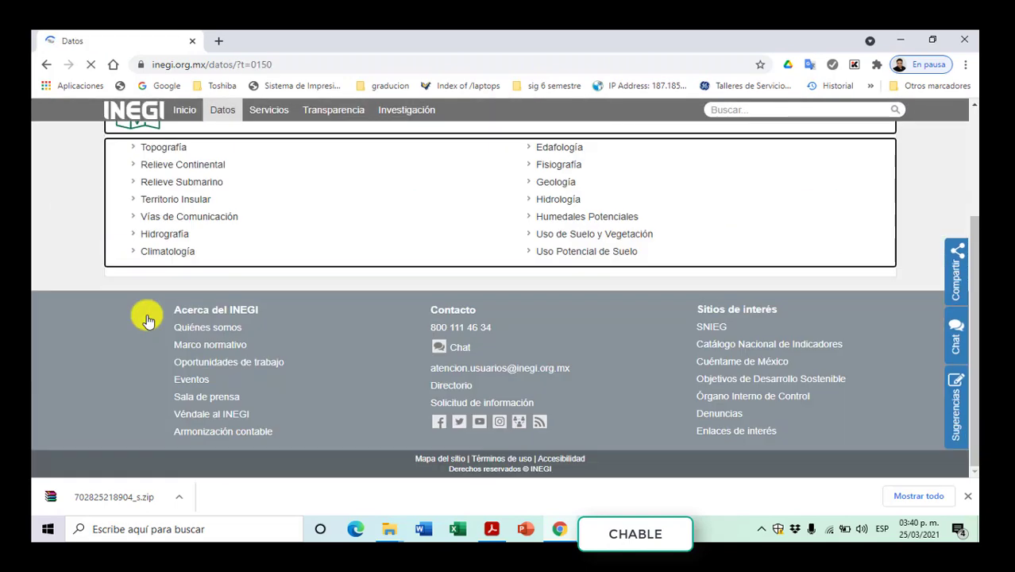
scroll(336, 310, up, 3)
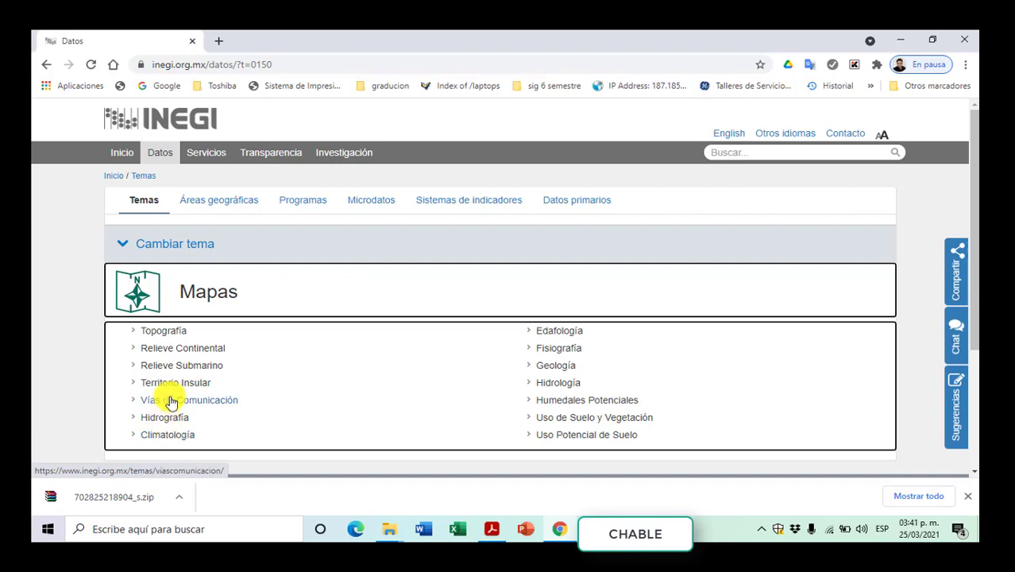
Step: Open the Vías de Comunicación theme and read its description
click(195, 403)
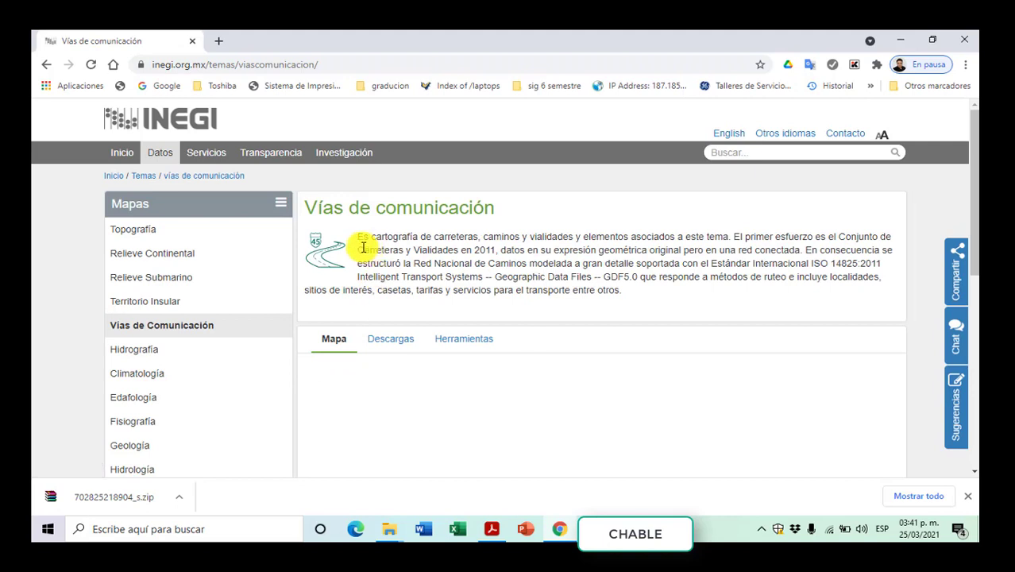
drag(360, 236, 694, 295)
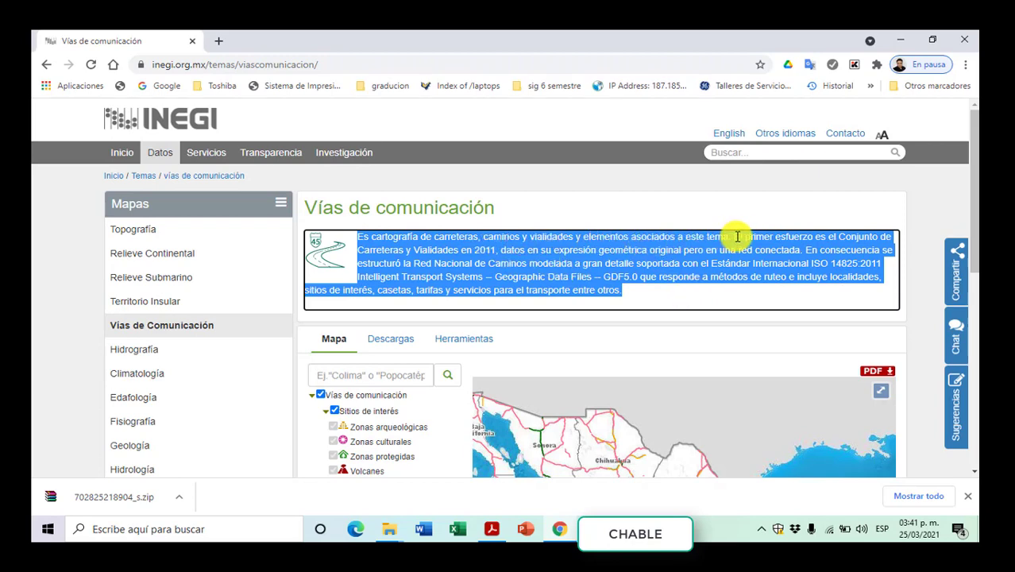
click(687, 237)
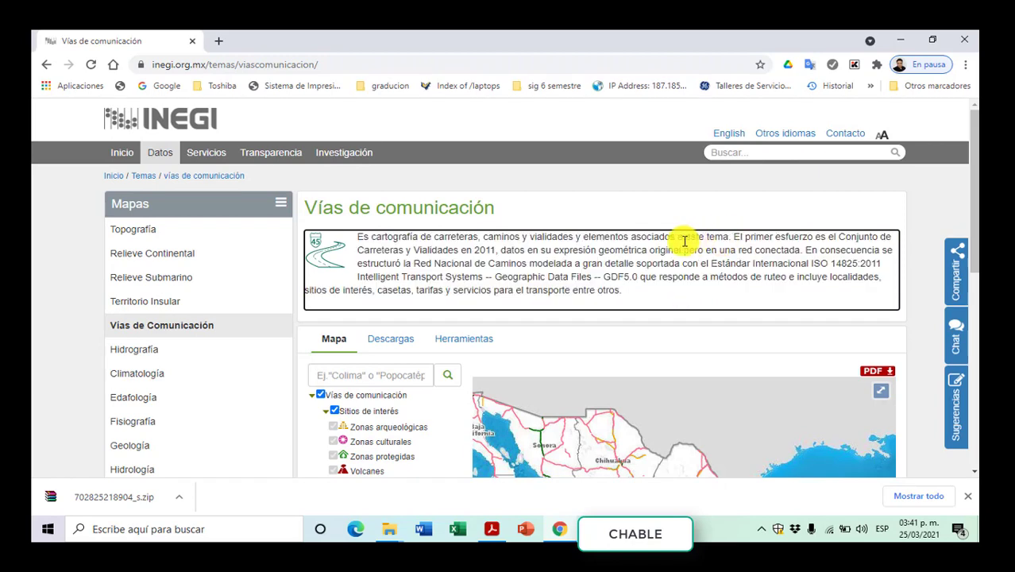
Step: Show the downloads of the Vías de Comunicación theme and review the Red Nacional de Caminos editions
click(395, 340)
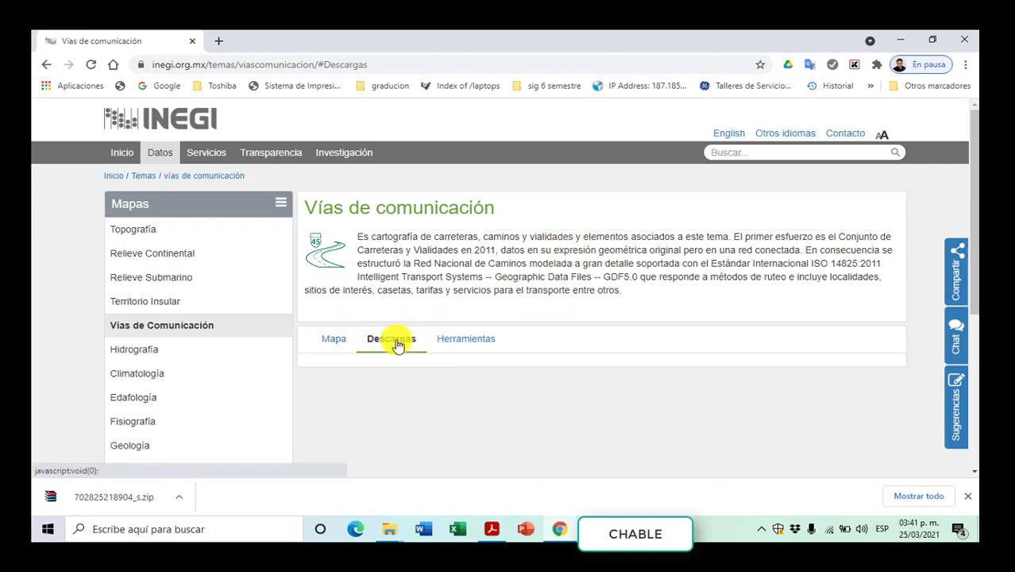
scroll(467, 322, down, 1)
scroll(467, 321, down, 1)
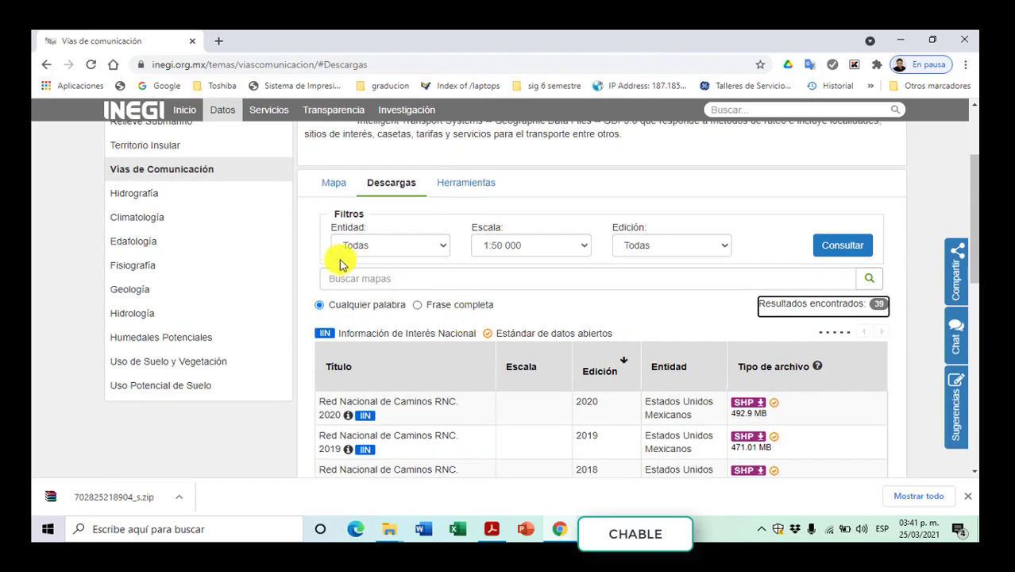
scroll(568, 285, down, 2)
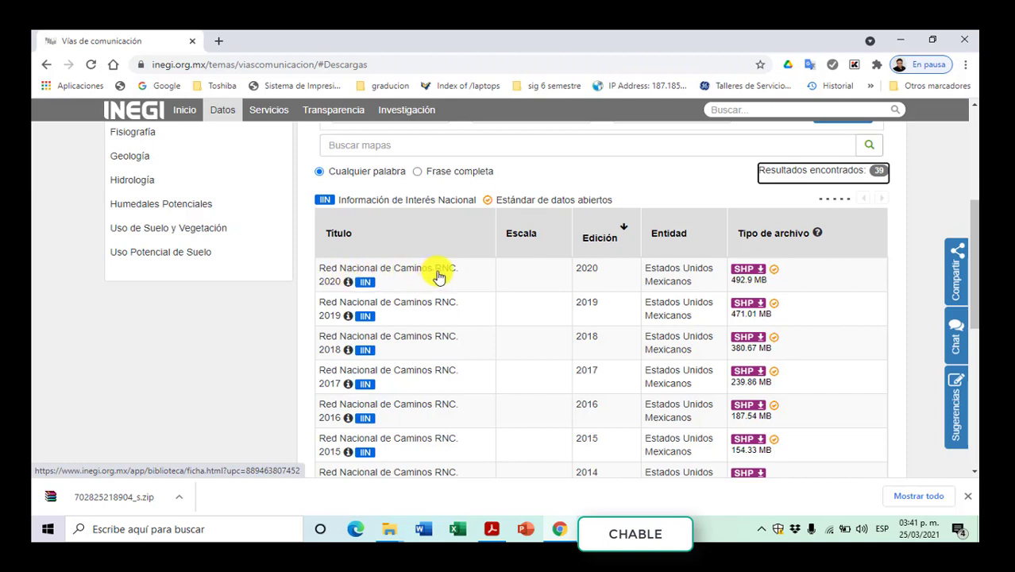
Step: Open the information record of the Red Nacional de Caminos RNC. 2020 and read its description
click(348, 282)
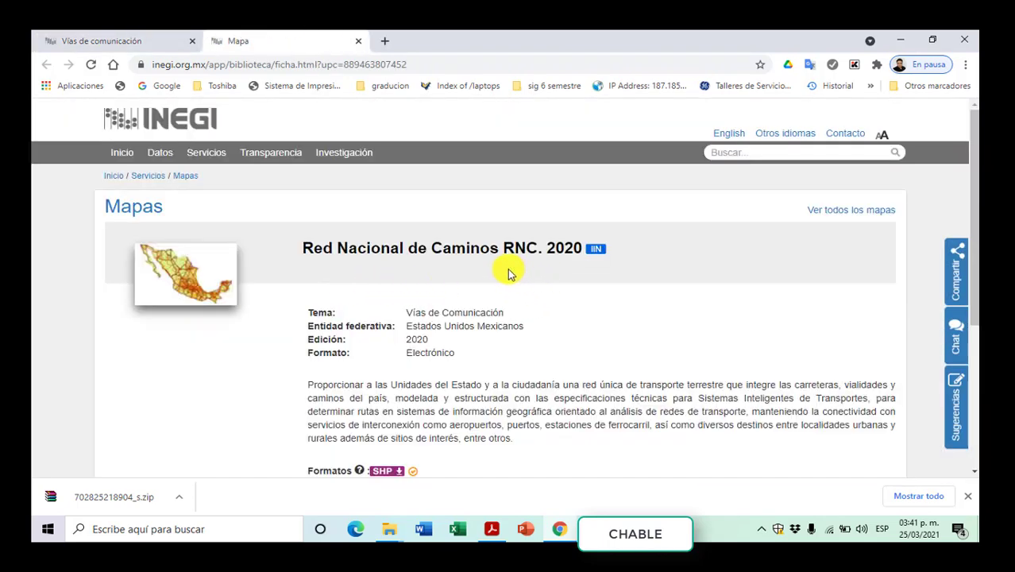
scroll(548, 286, down, 2)
drag(306, 295, 642, 351)
click(550, 332)
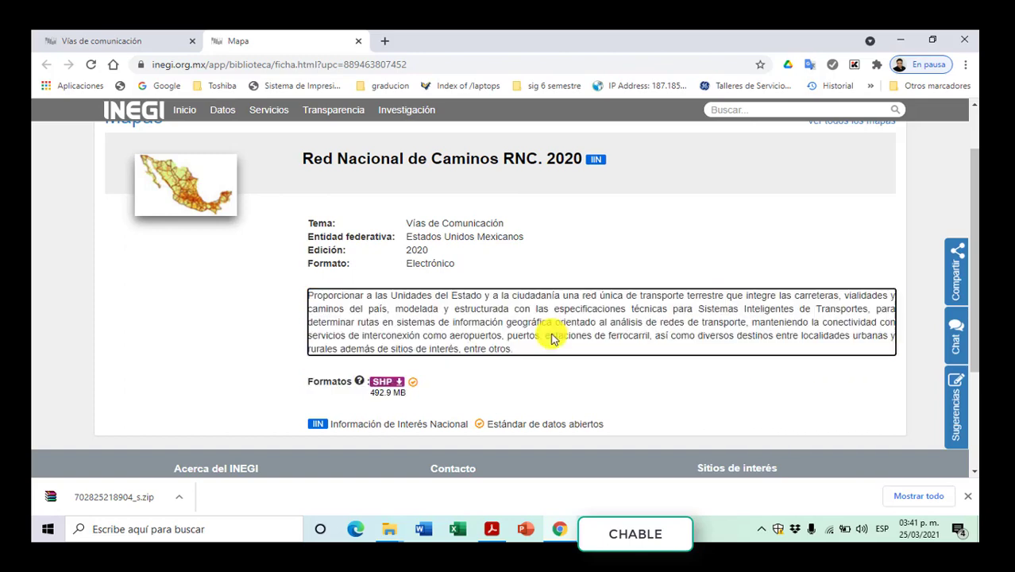
Step: Start downloading the SHP file of the Red Nacional de Caminos RNC. 2020 and cancel the download
click(385, 386)
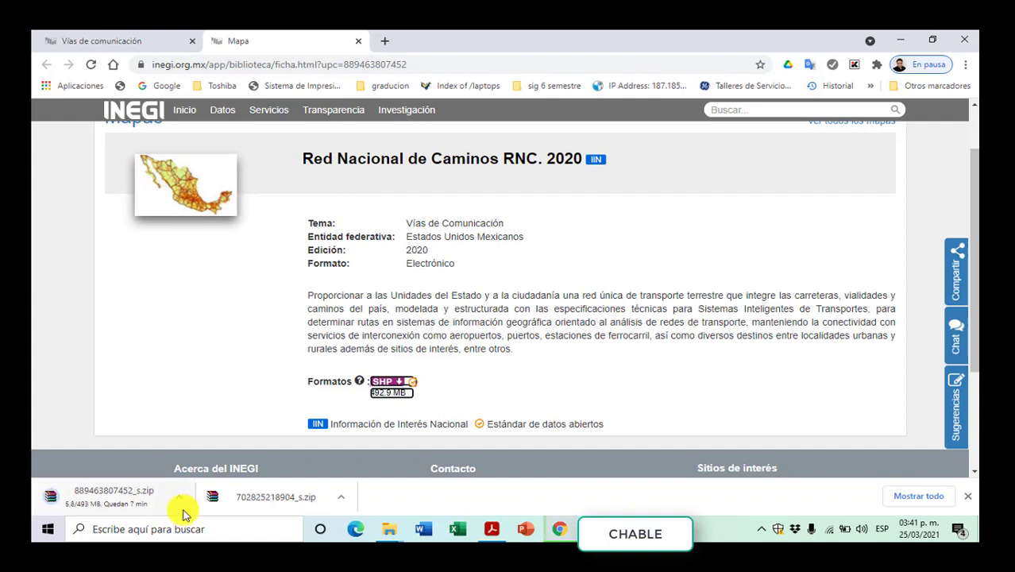
click(179, 496)
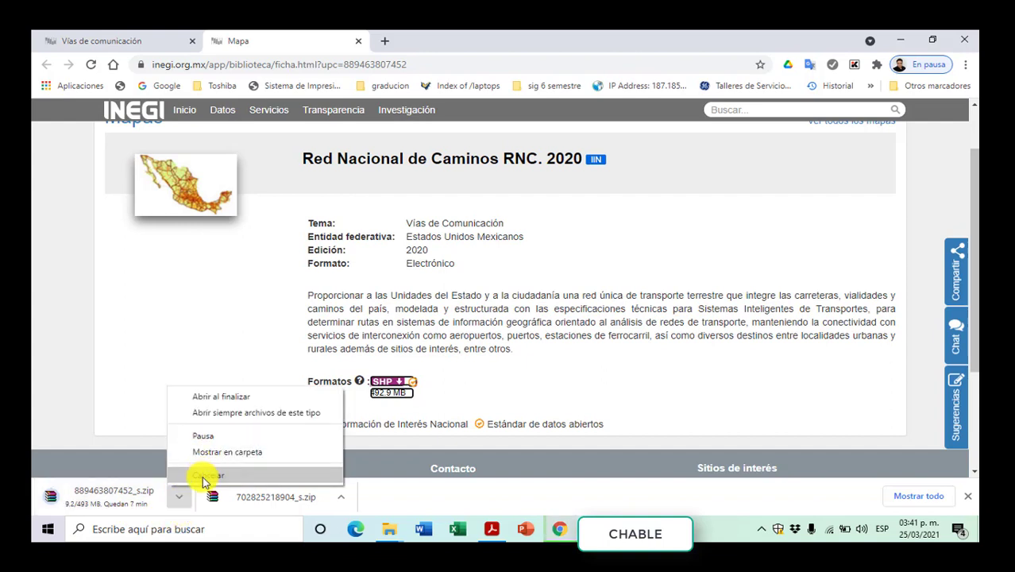
click(203, 476)
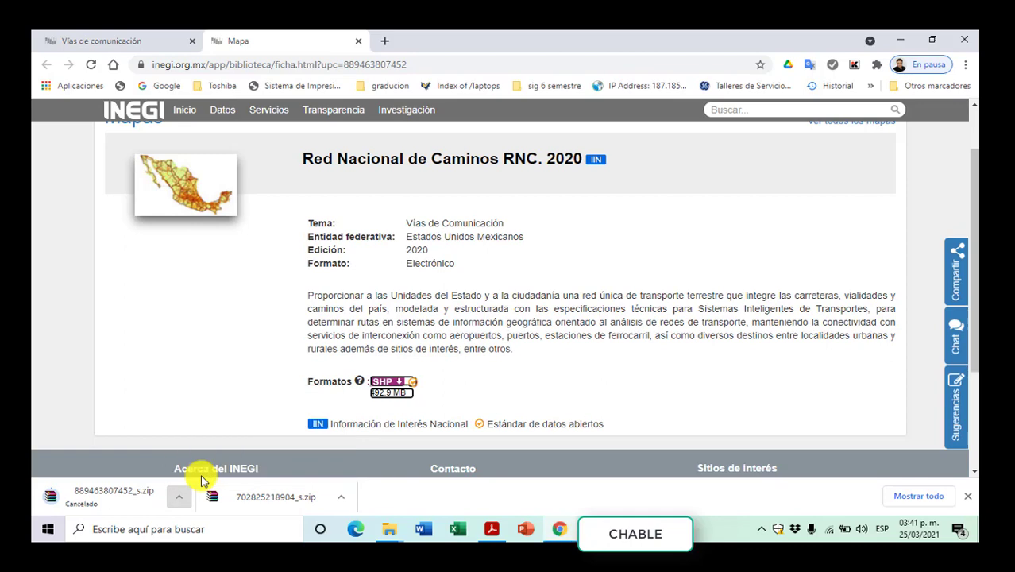
Step: Return to the Vías de comunicación page, and open the Hidrografía theme to read its description
click(123, 46)
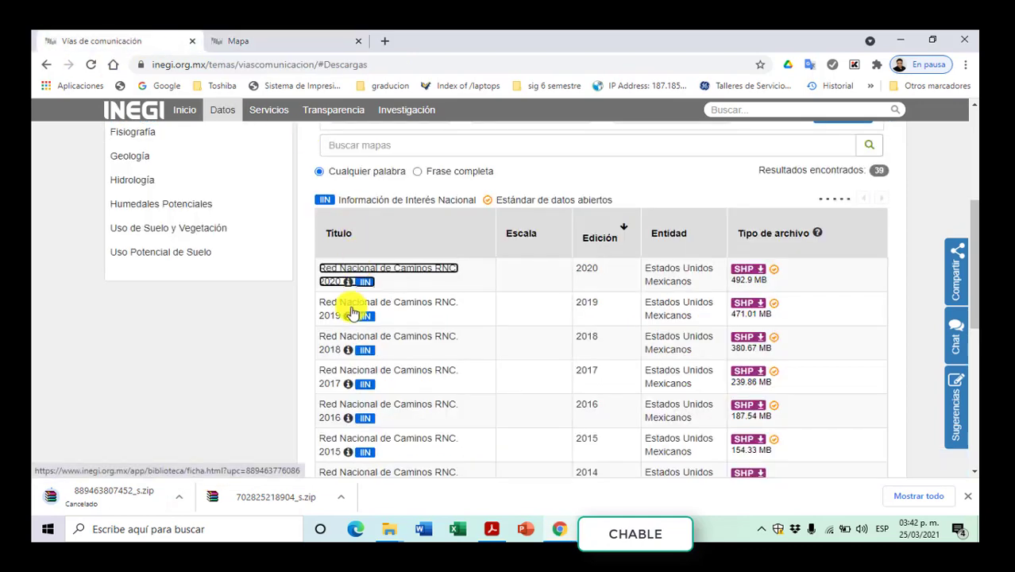
scroll(439, 258, up, 3)
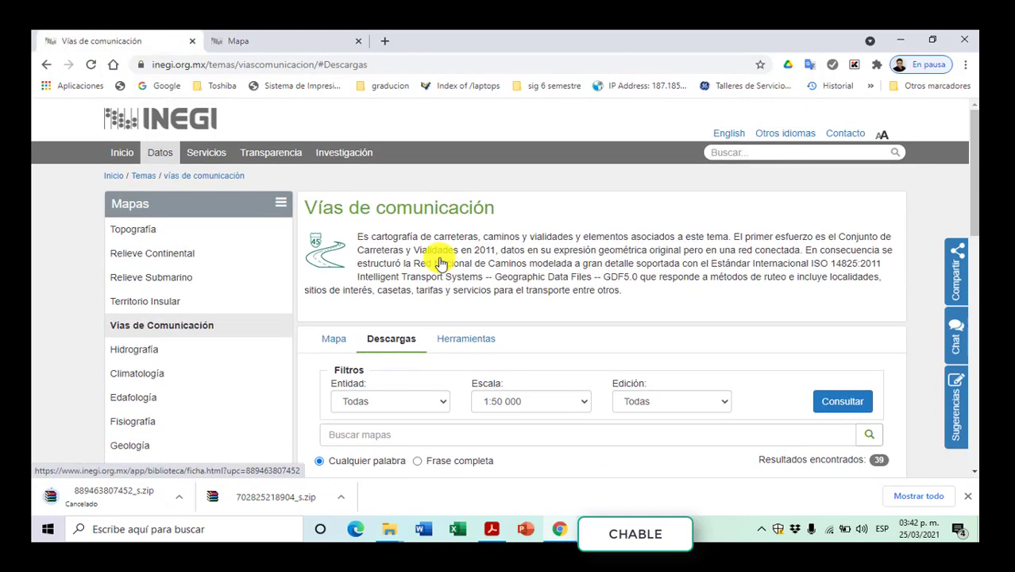
scroll(337, 292, down, 1)
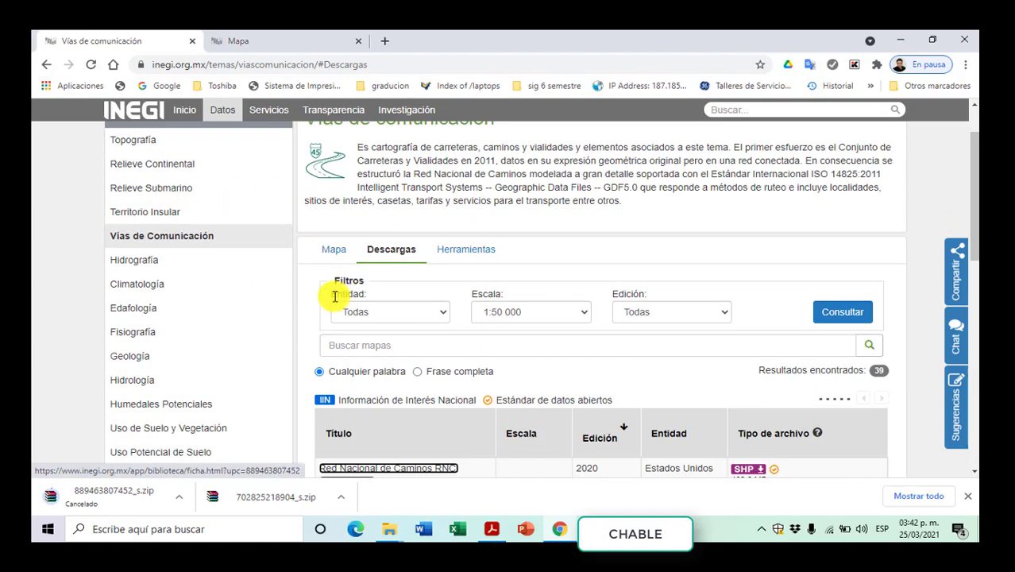
scroll(365, 274, up, 1)
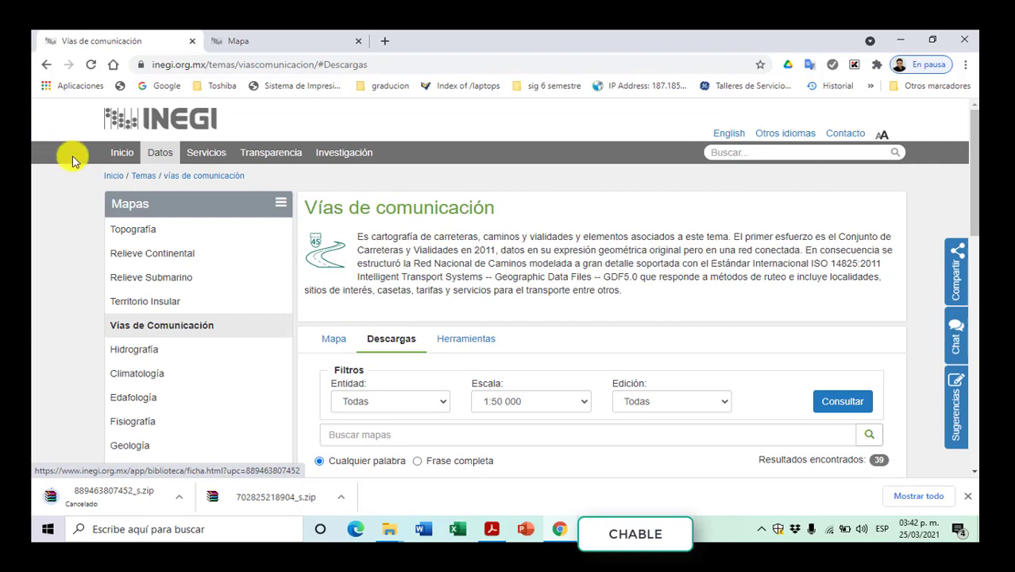
click(137, 350)
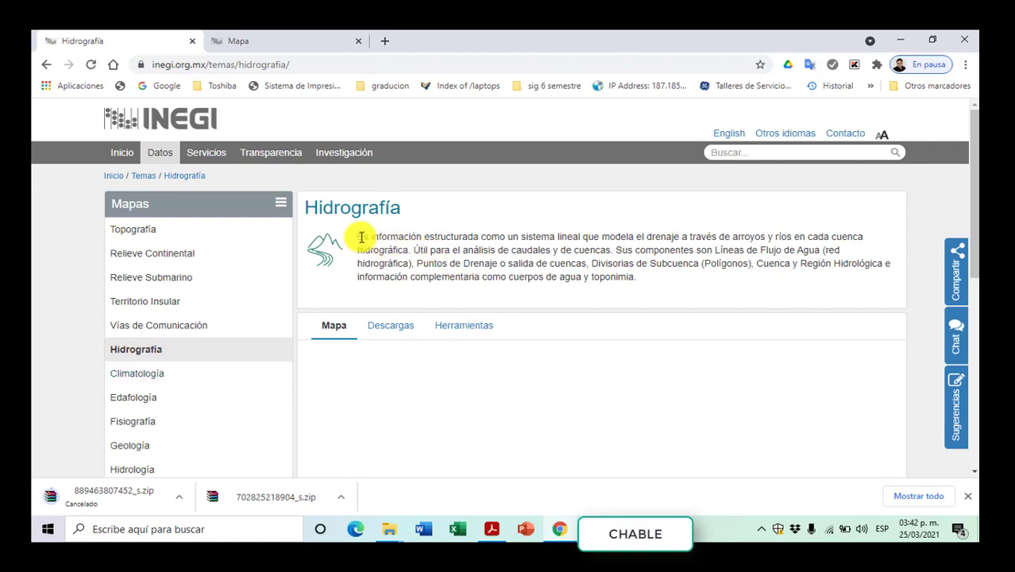
drag(357, 237, 706, 254)
Step: Show the downloads of the Hidrografía theme and look through the Red hidrográfica entries
click(392, 325)
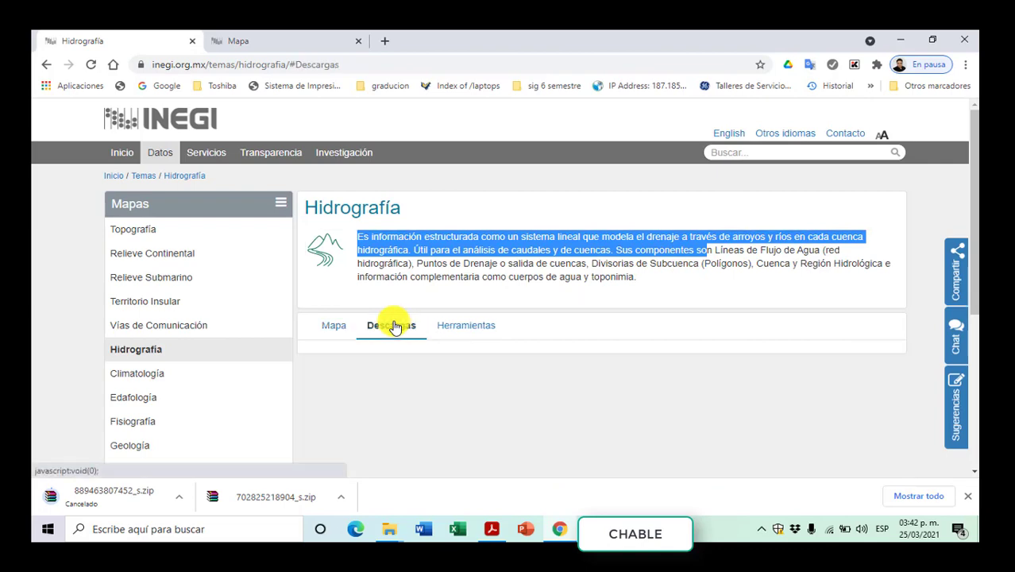
scroll(612, 267, down, 3)
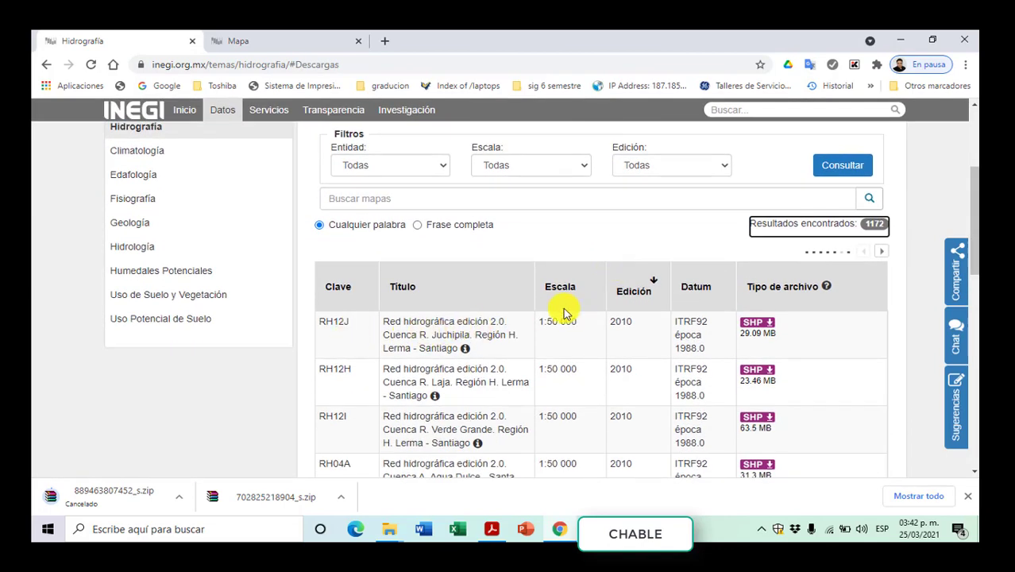
scroll(489, 329, down, 1)
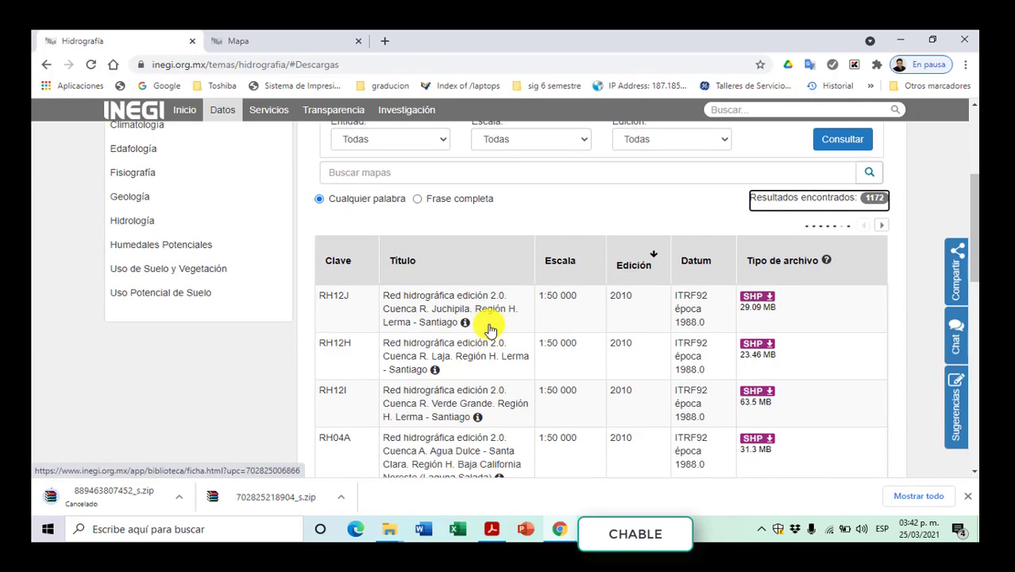
scroll(473, 289, down, 2)
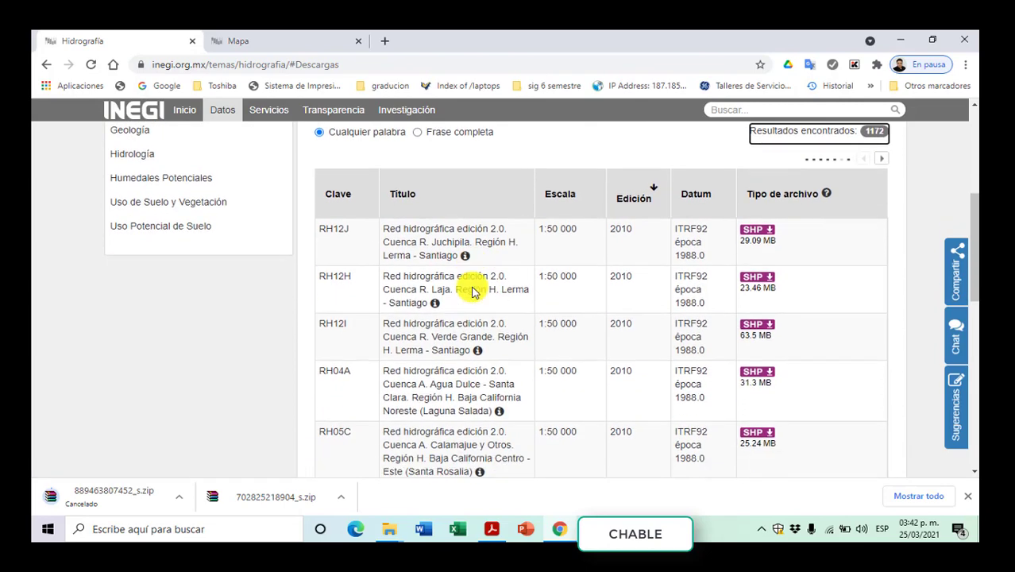
scroll(473, 290, up, 3)
scroll(472, 294, up, 1)
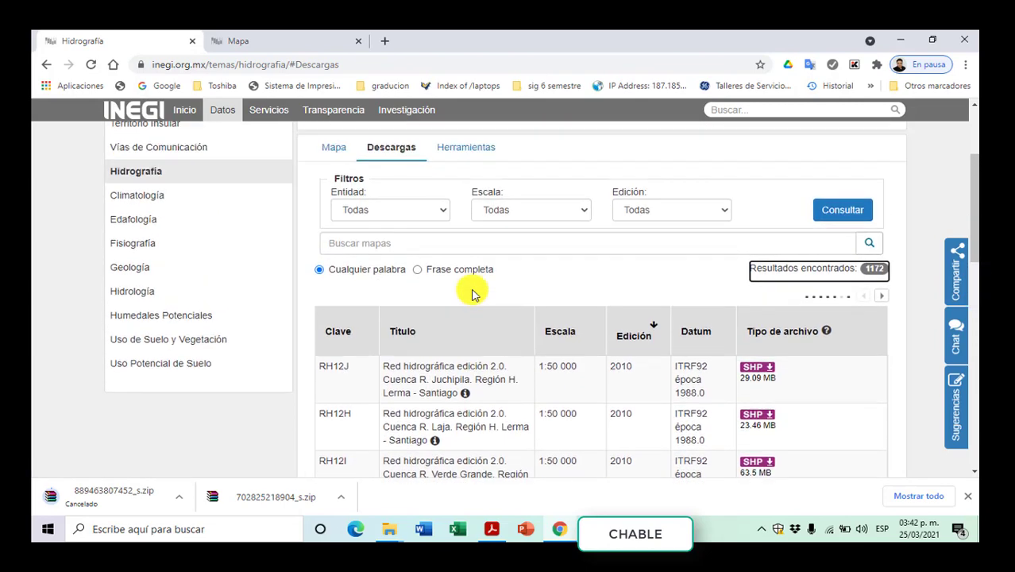
Step: Filter the Hidrografía downloads by the entity Quintana Roo, with scale 1:50 000 and edition 2010, and review the matching entries
click(680, 236)
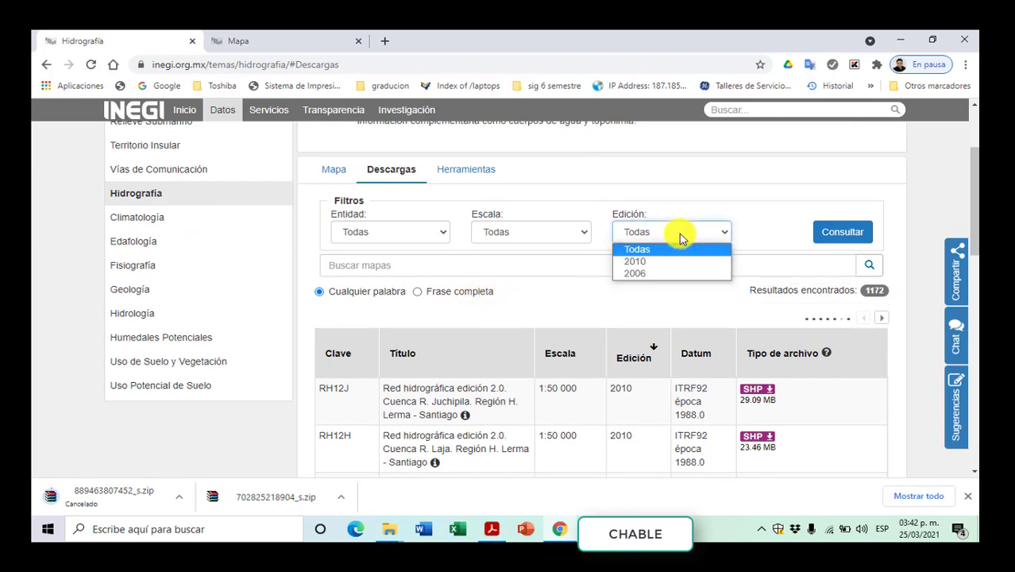
click(680, 237)
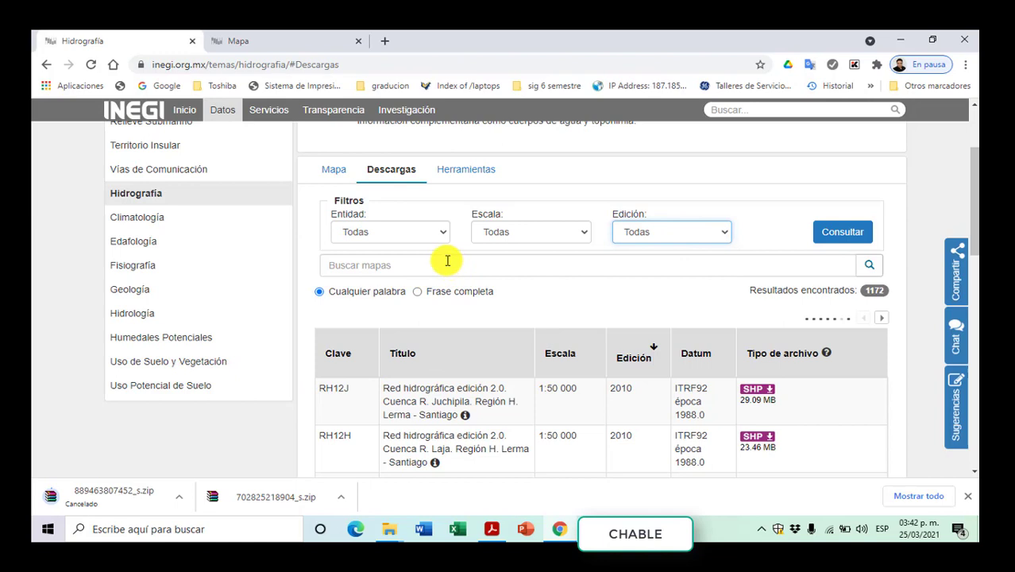
click(431, 236)
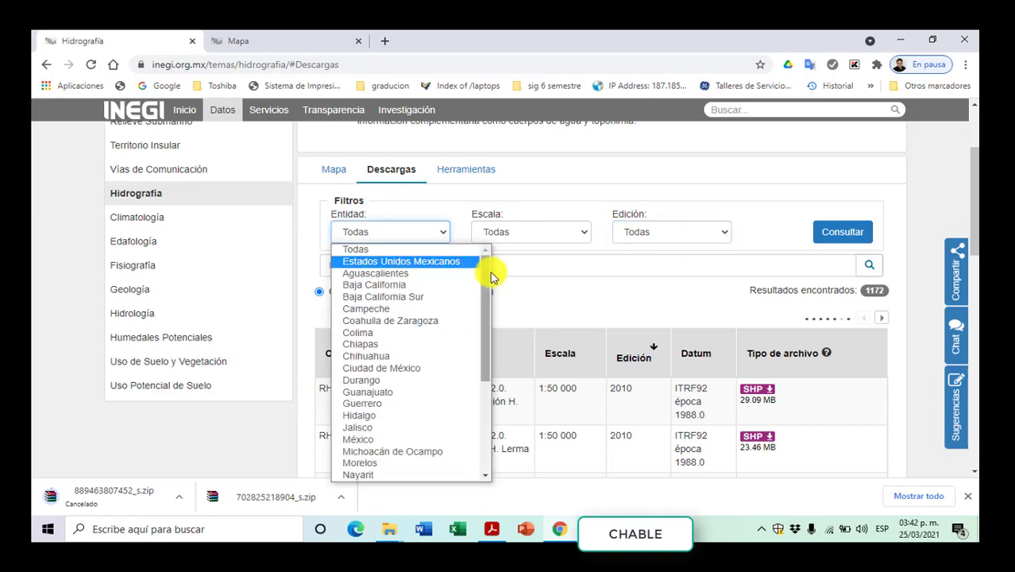
drag(487, 263, 490, 395)
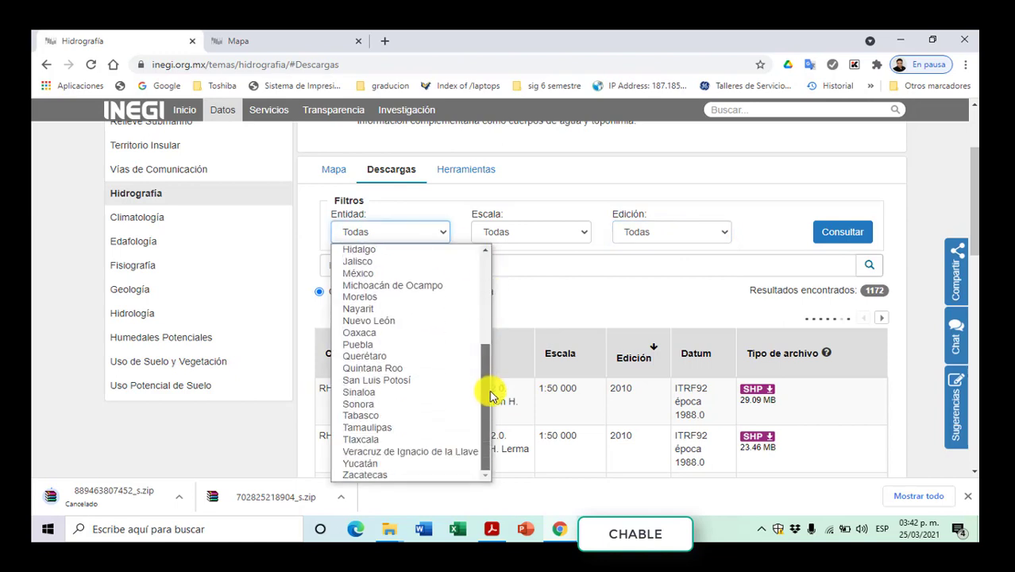
click(397, 369)
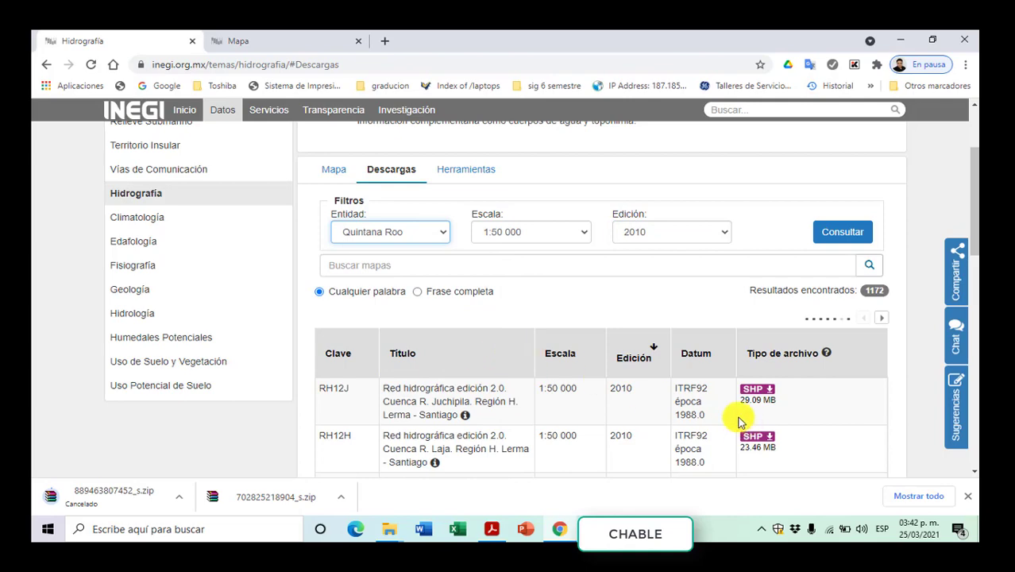
scroll(604, 409, down, 3)
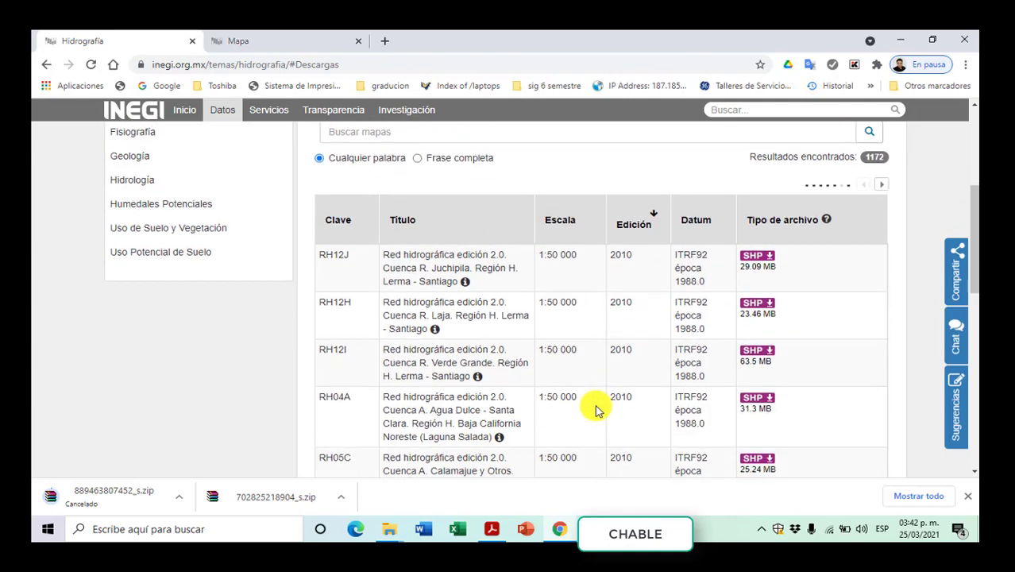
scroll(598, 409, up, 3)
click(830, 232)
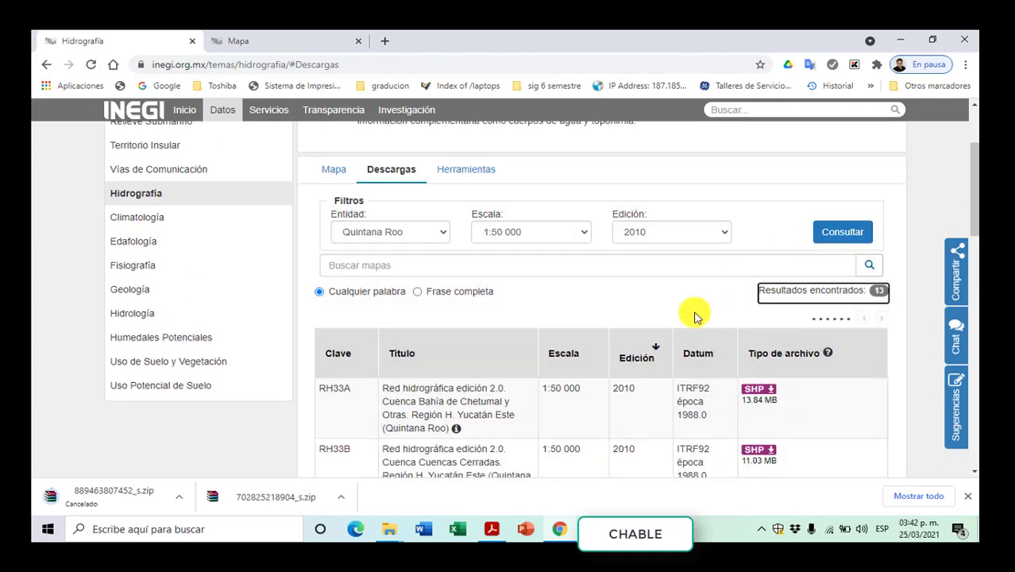
scroll(683, 325, down, 5)
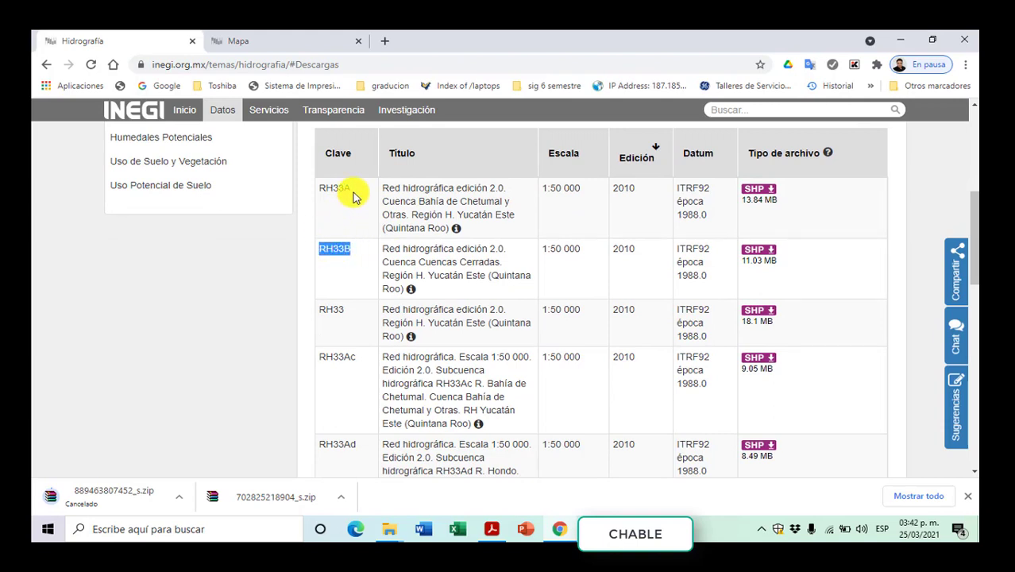
Step: Review the Quintana Roo hydrographic entries and download the SHP file of entry RH33A, Cuenca Bahía de Chetumal y Otras
drag(351, 189, 320, 190)
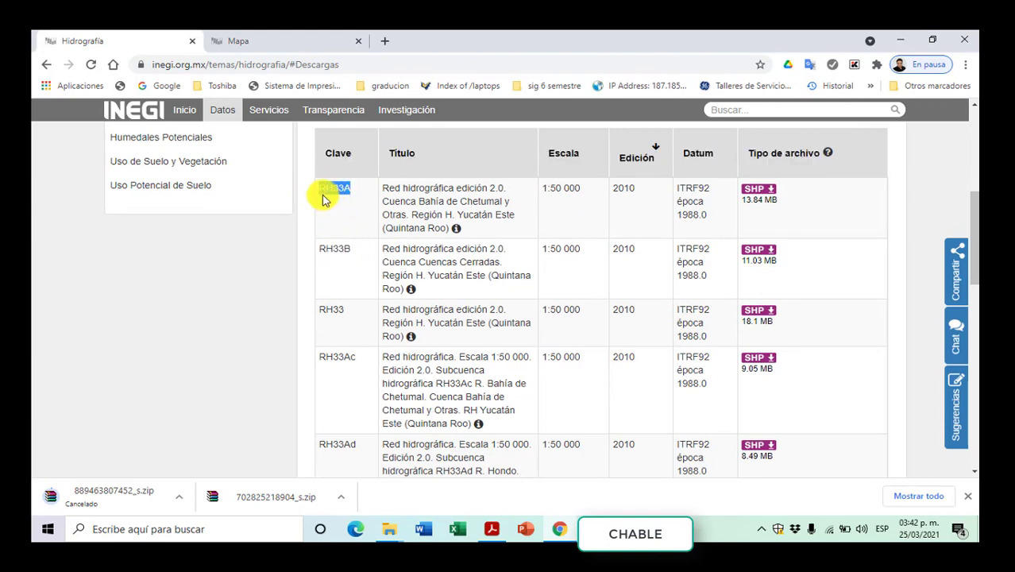
scroll(423, 300, down, 1)
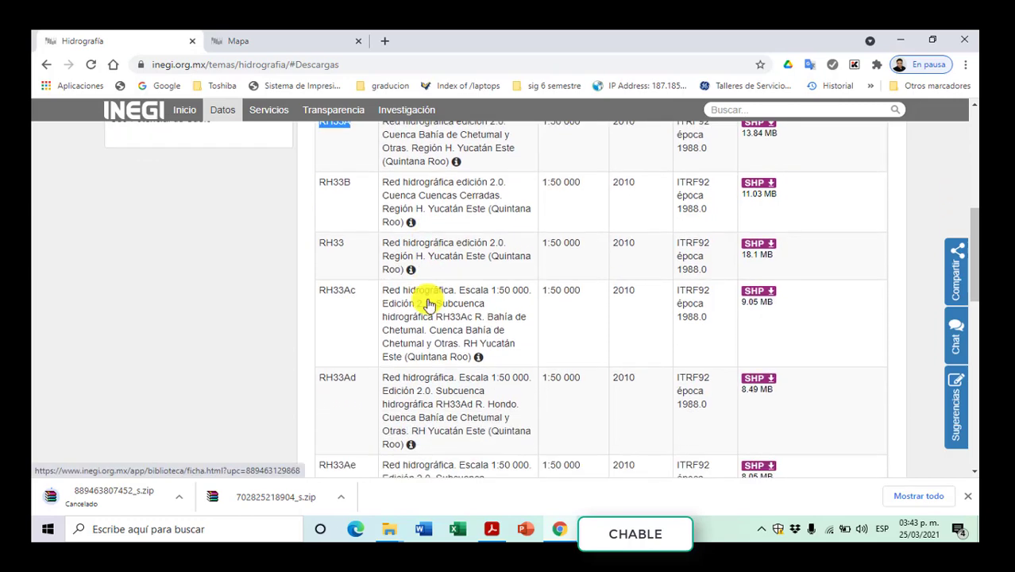
scroll(428, 304, down, 2)
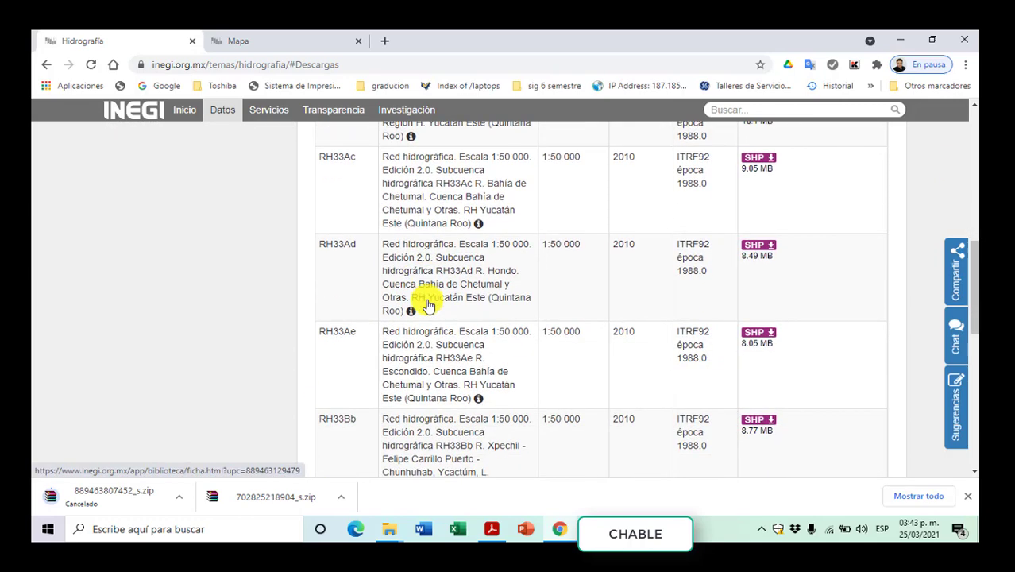
scroll(428, 305, up, 5)
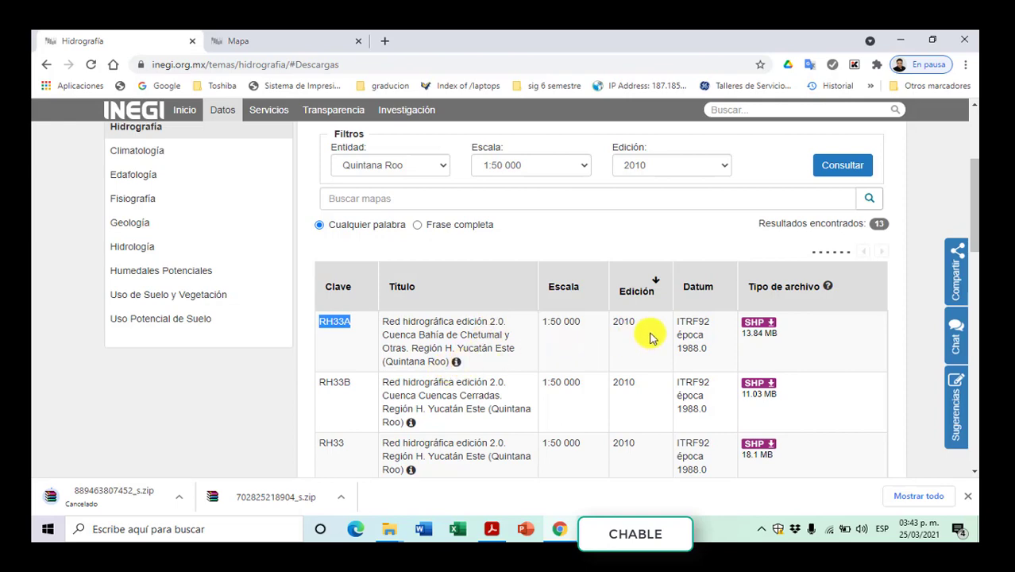
scroll(635, 340, down, 4)
scroll(634, 339, up, 4)
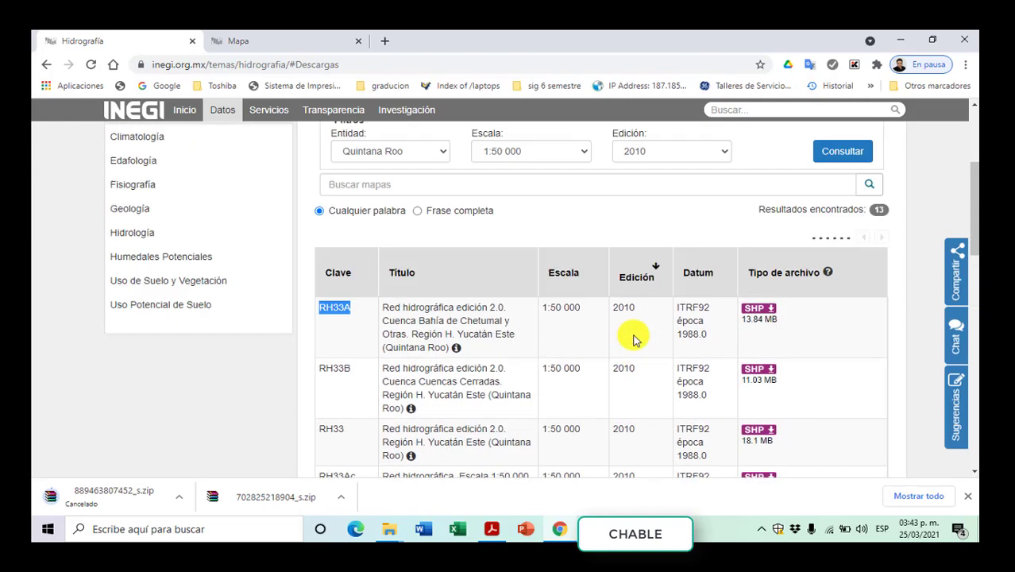
scroll(634, 340, up, 1)
click(760, 395)
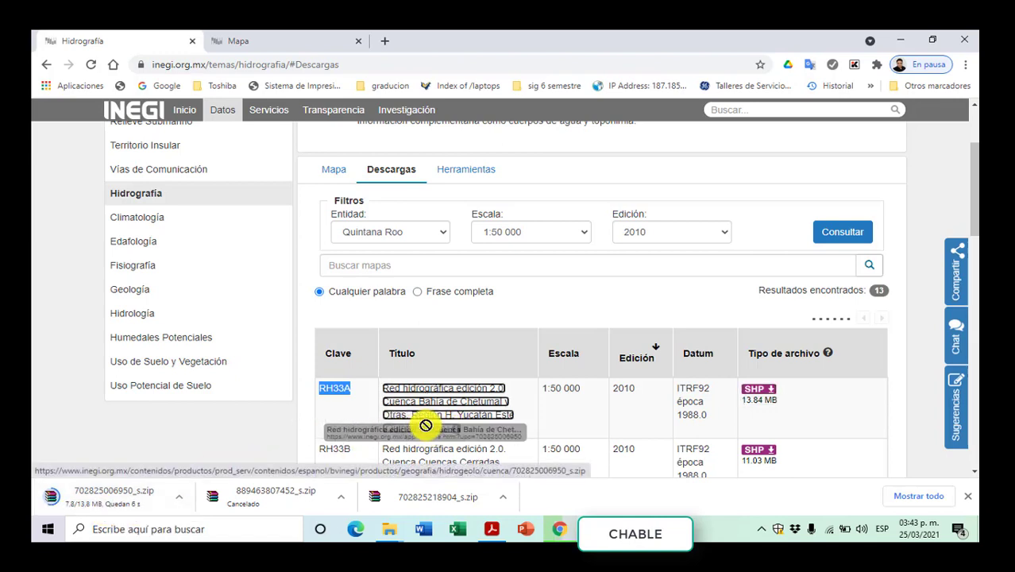
Step: Copy the title of the RH33A entry, from "Red hidrográfica edición 2.0" up to "Yucat"
drag(481, 415, 411, 400)
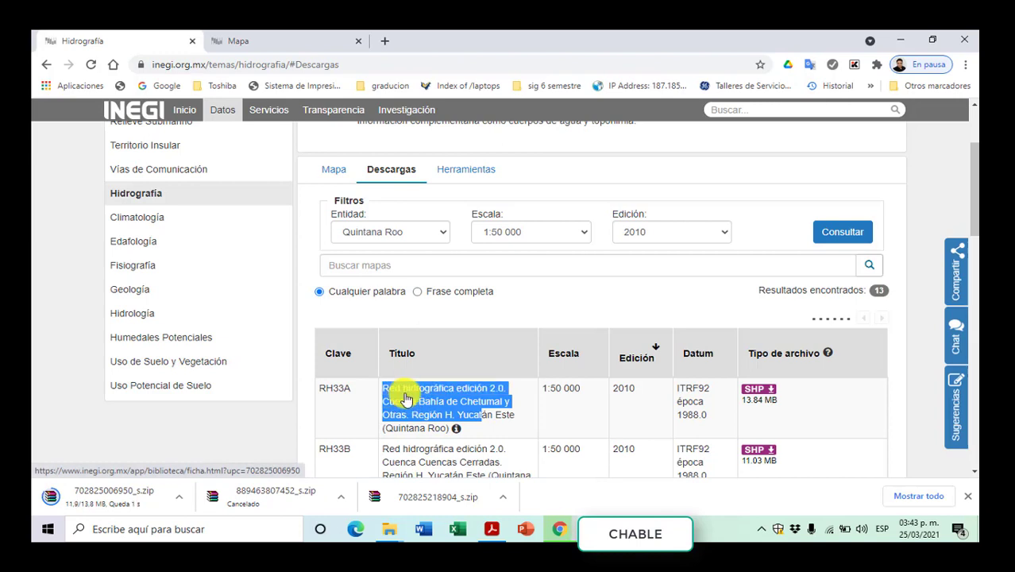
right_click(405, 399)
click(450, 310)
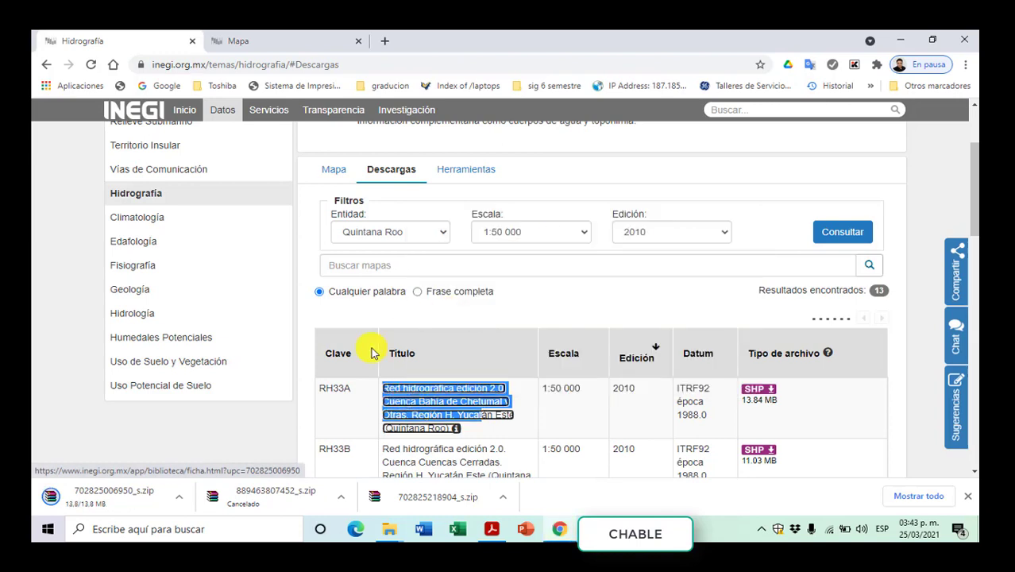
Step: Show the downloaded ZIP in its folder and rename it "Red hidrográfica edición 2.0. Cuenca Bahía de Chetumal y Otras. Región H. Yucat"
click(179, 505)
click(222, 447)
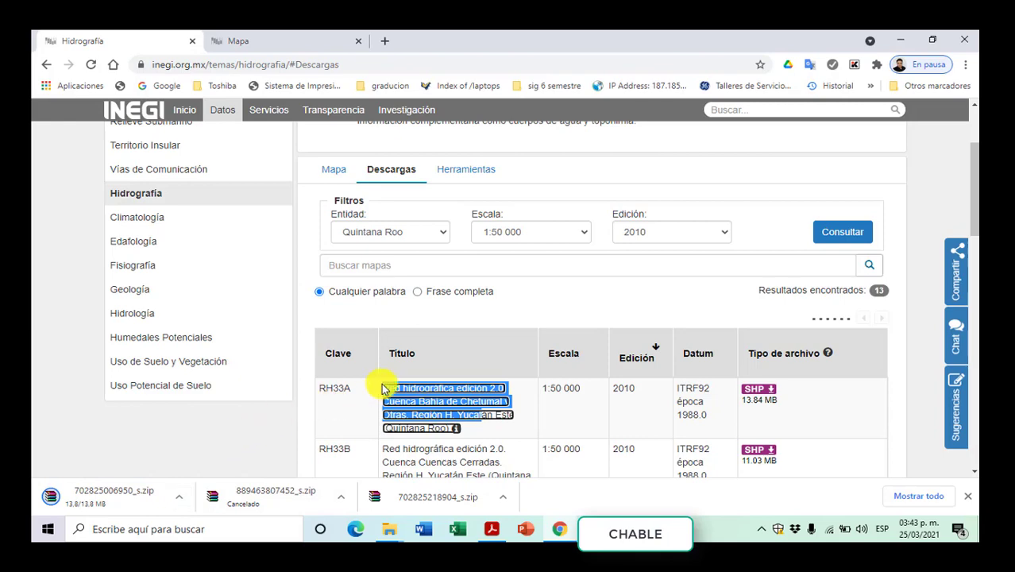
click(179, 497)
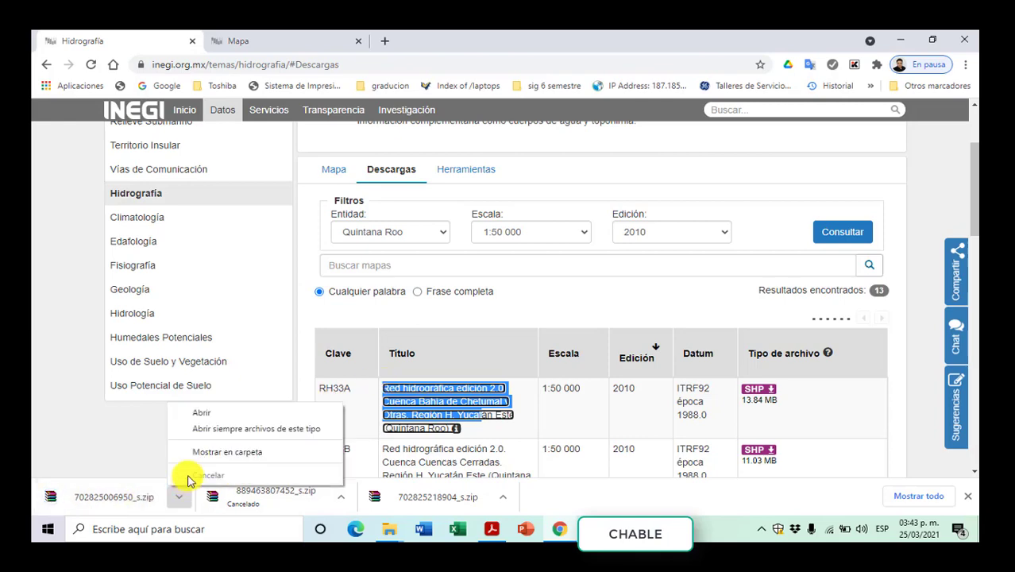
click(201, 459)
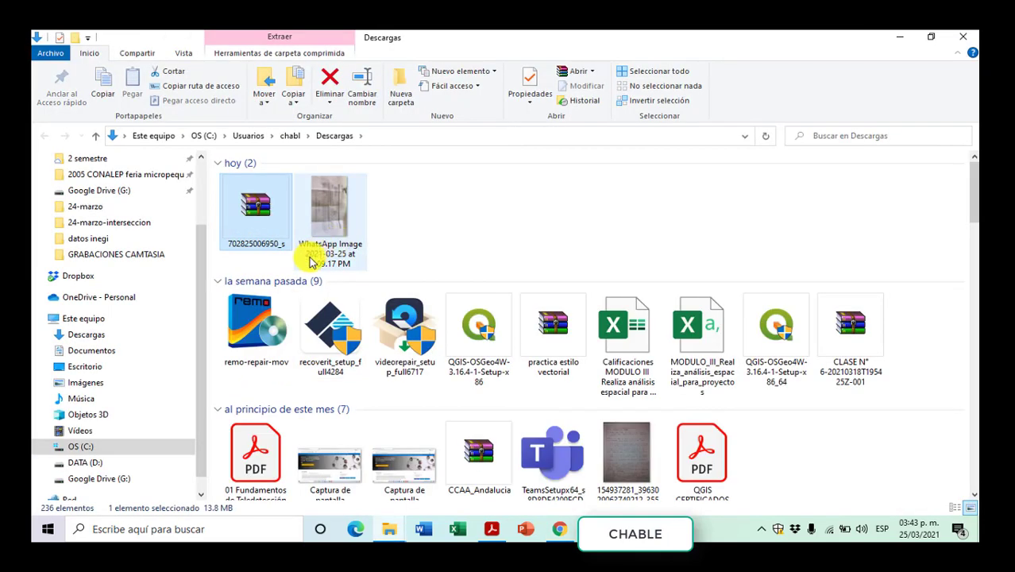
key(F2)
text(Red hidrográfica edición 2.0. Cuenca Bahía de Chetumal y Otras. Región H. Yucat)
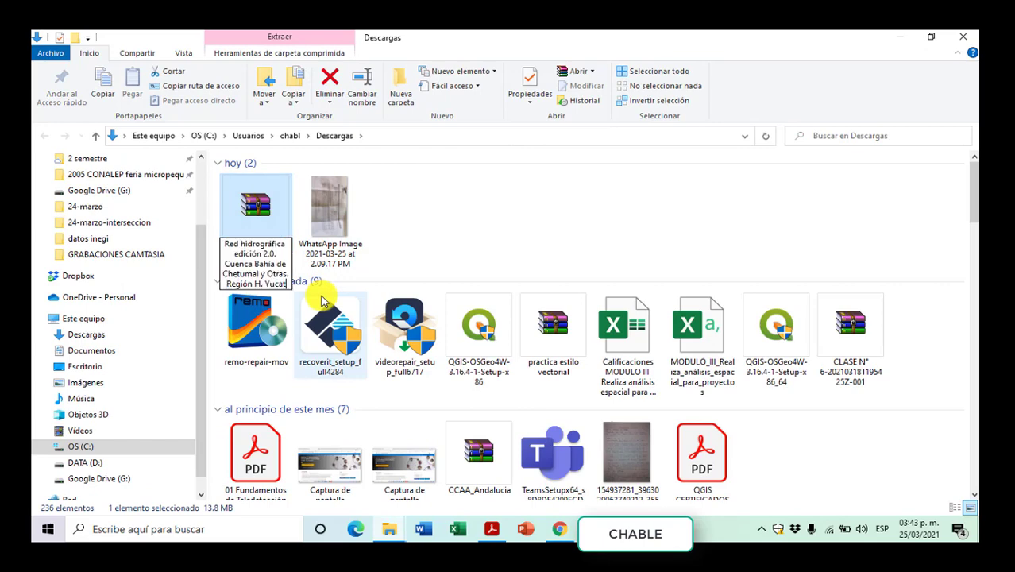
key(Return)
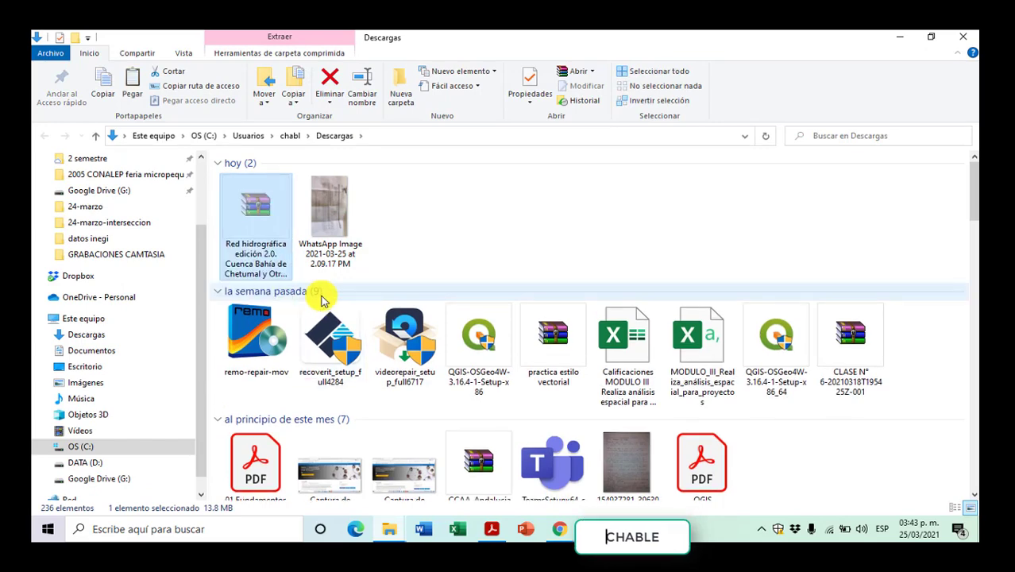
click(411, 183)
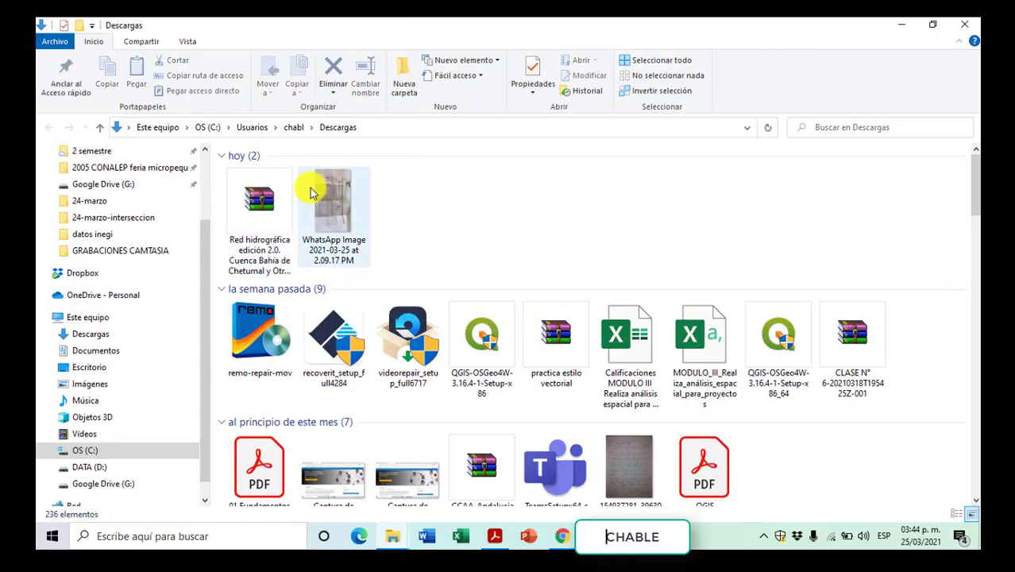
Step: Move the renamed Red hidrográfica ZIP to the 4 semestre\25 de marzo folder on drive D: and extract it into a folder of the same name
right_click(260, 200)
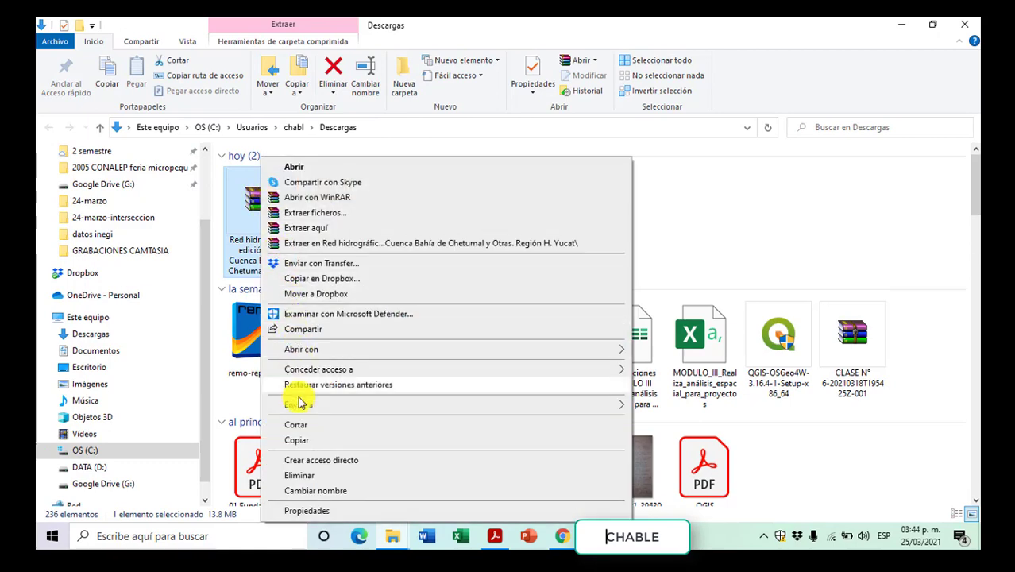
click(299, 432)
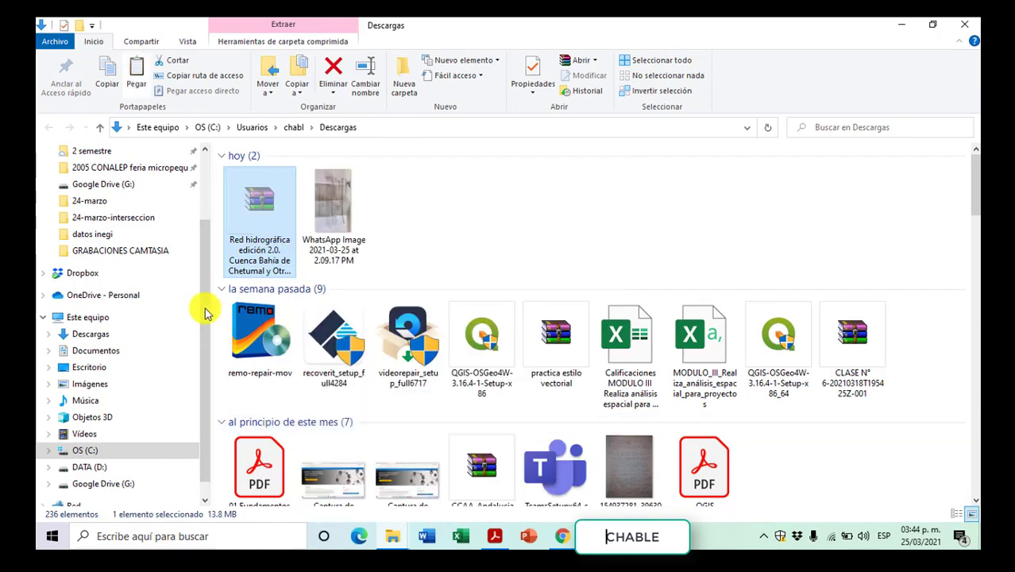
click(89, 467)
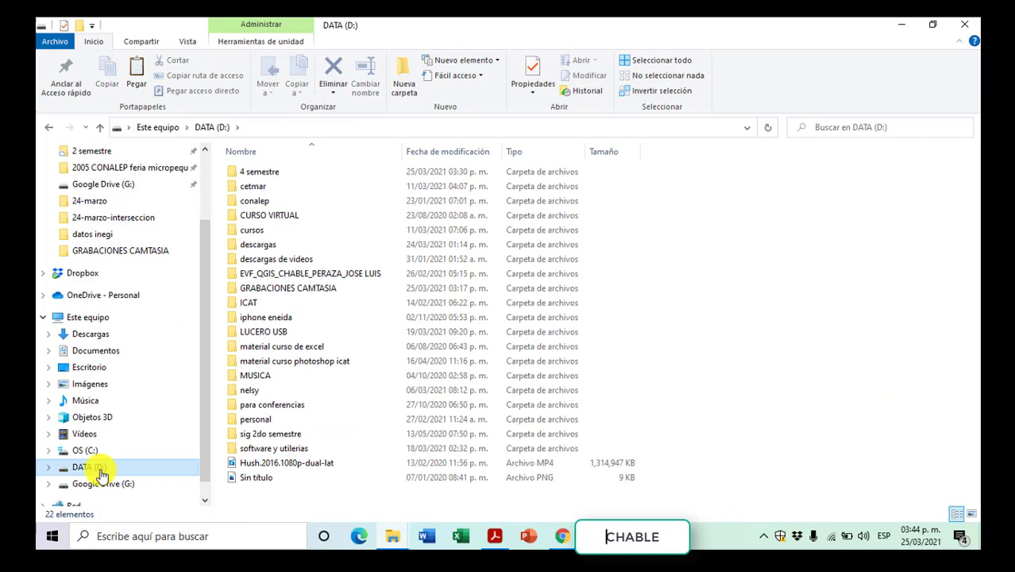
double_click(269, 172)
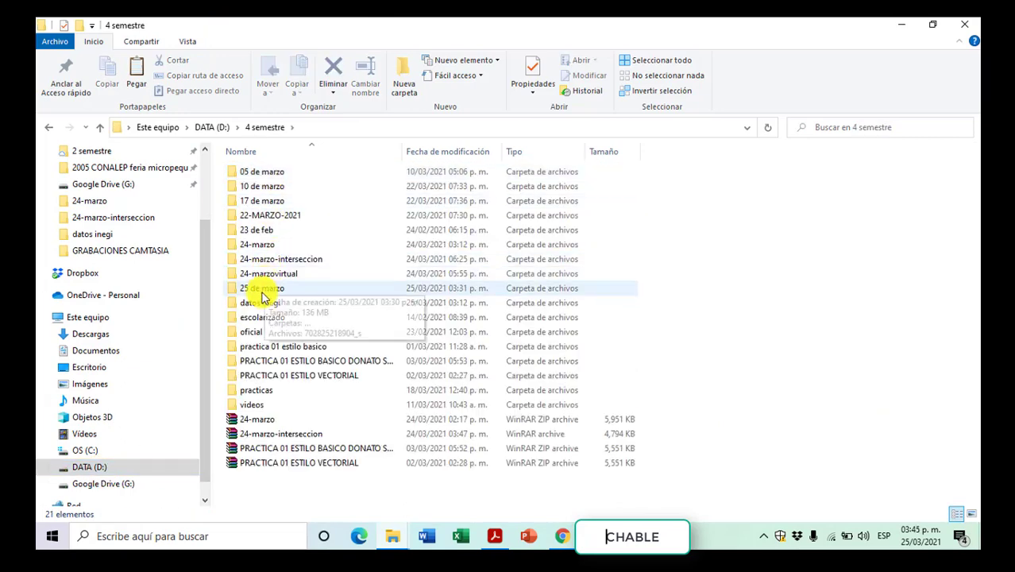
double_click(261, 288)
key(ctrl+v)
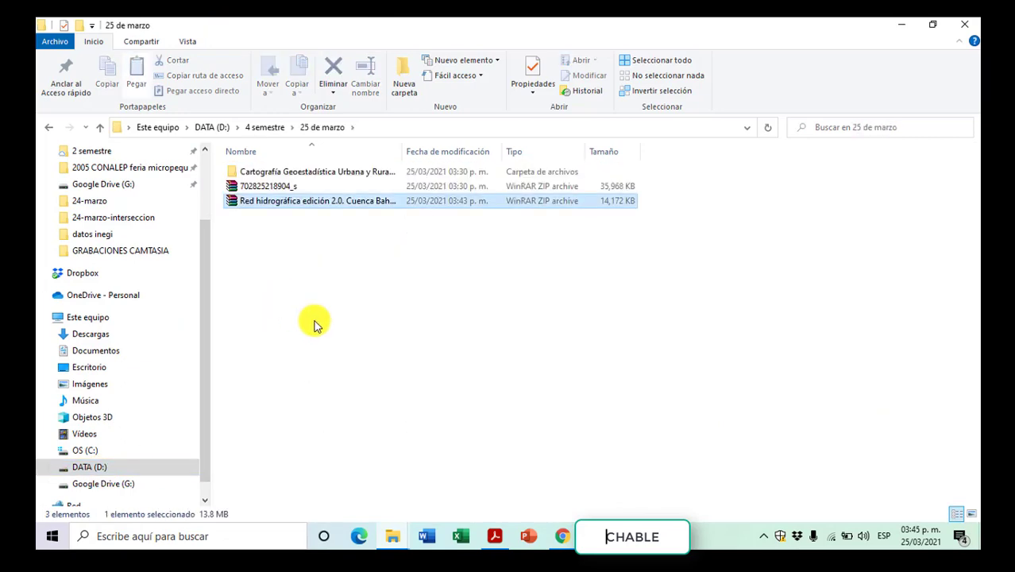
right_click(309, 205)
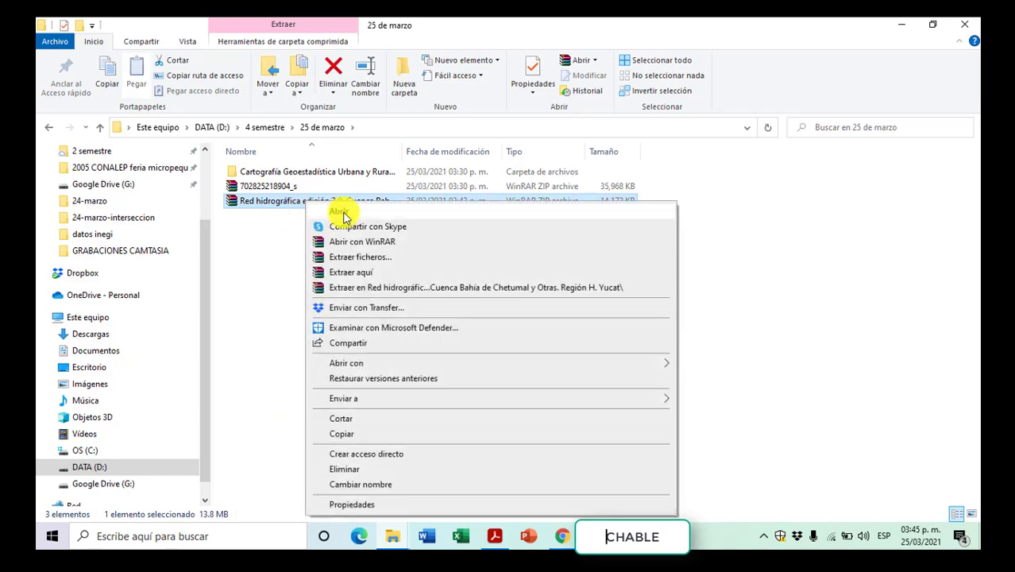
click(378, 290)
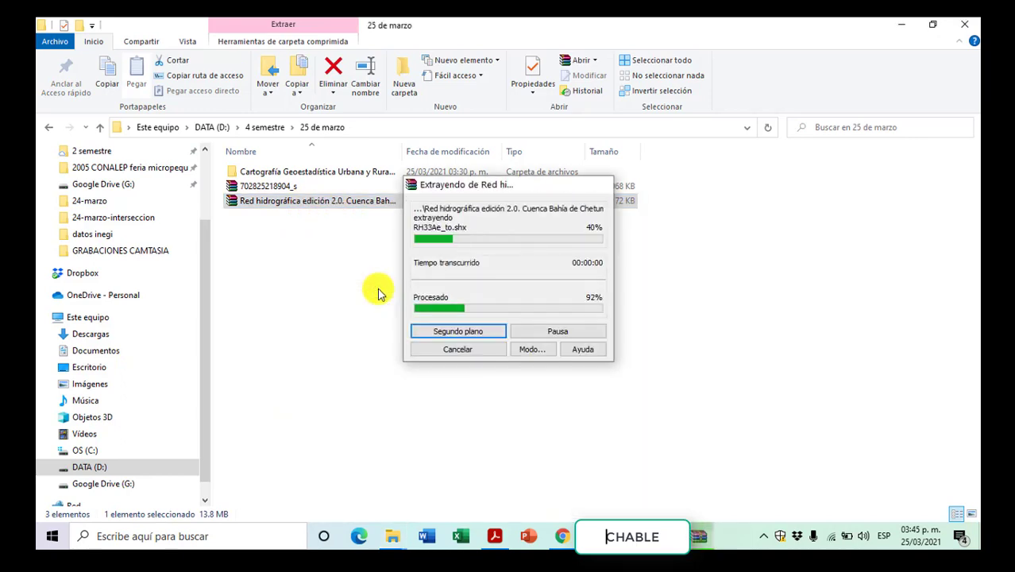
Step: Look through the extracted Red hidrográfica folder, down through its RH33, RH33A and RH33Aa subfolders
double_click(269, 189)
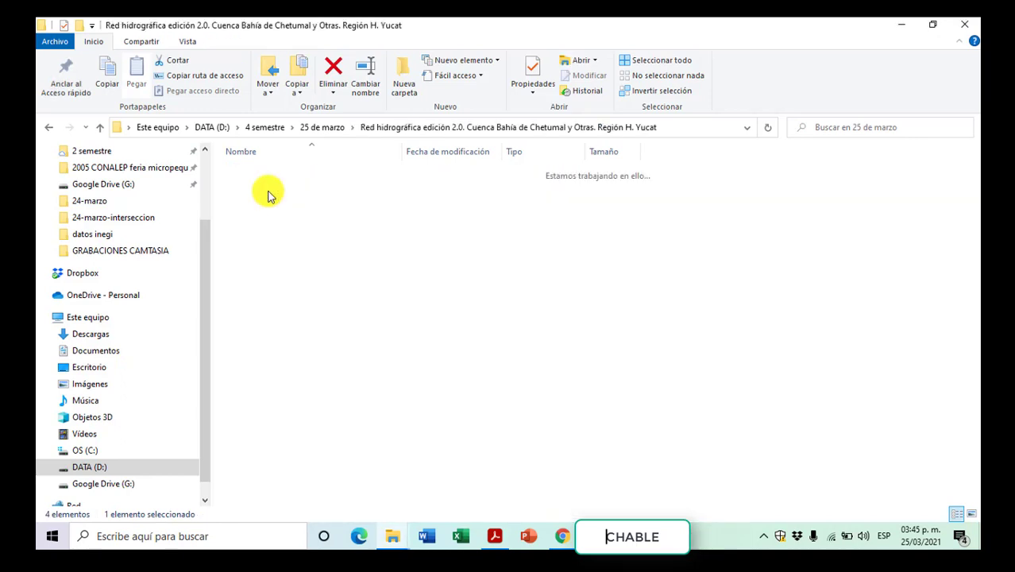
double_click(247, 175)
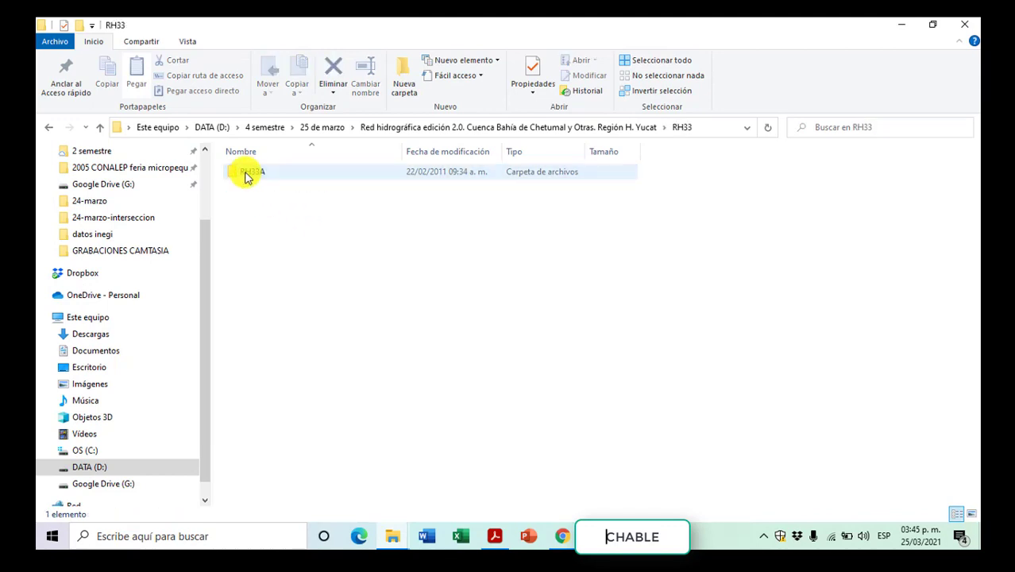
double_click(247, 175)
double_click(247, 175)
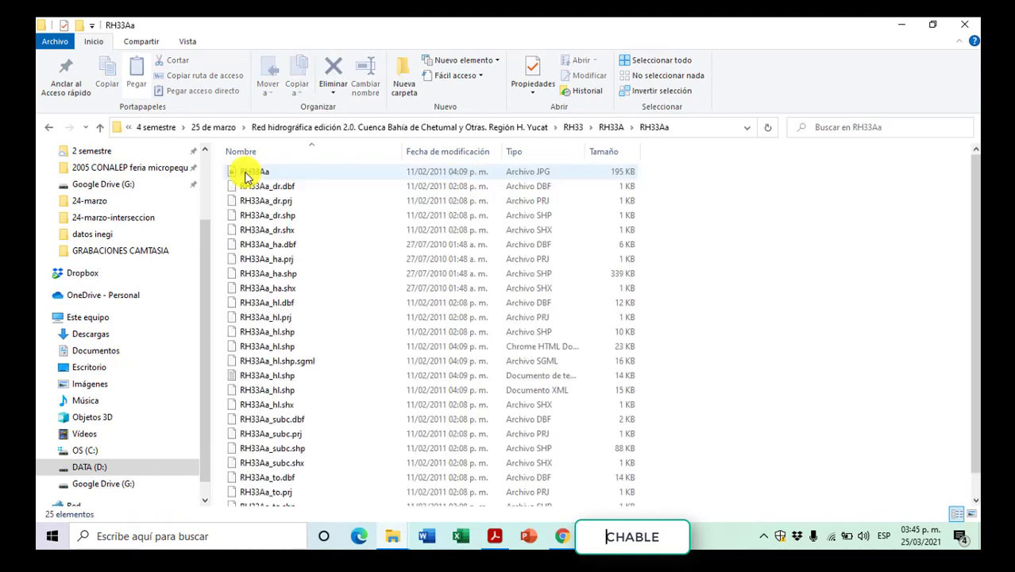
click(50, 129)
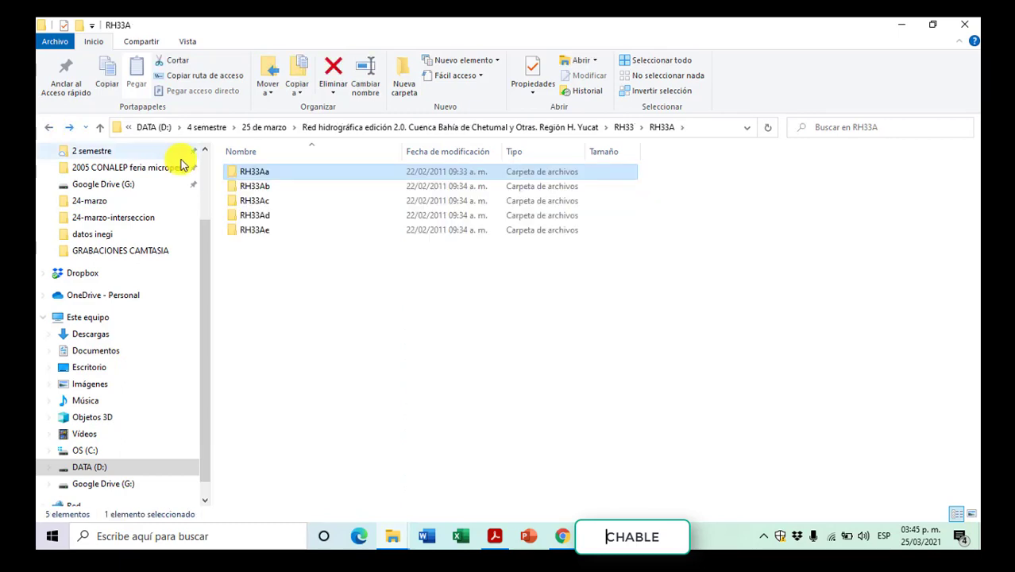
click(314, 243)
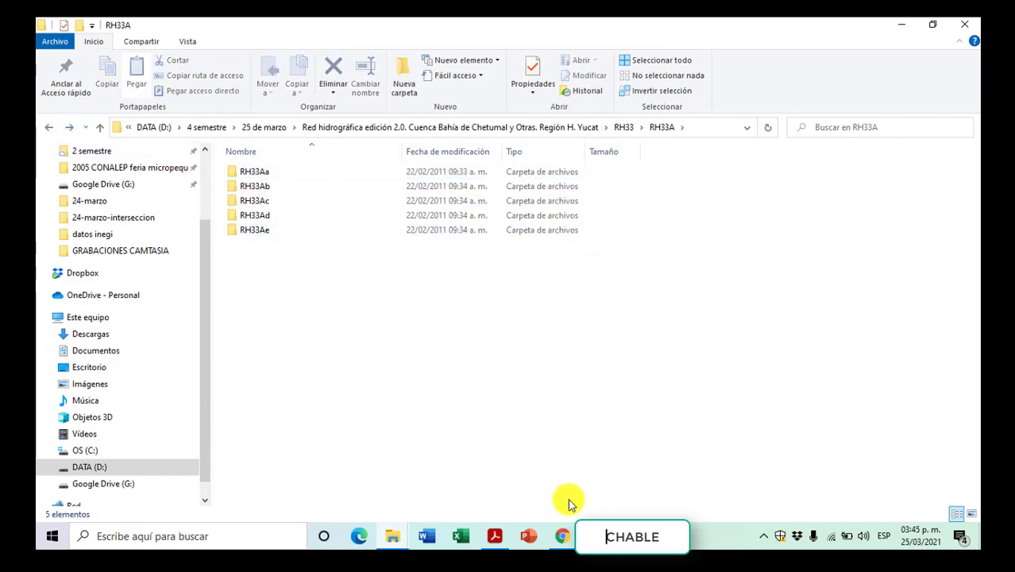
Step: Switch to QGIS and, in the file browser, expand 25 de marzo with the Marco Geoestadístico and Cartografía Geoestadística folders collapsed
click(596, 536)
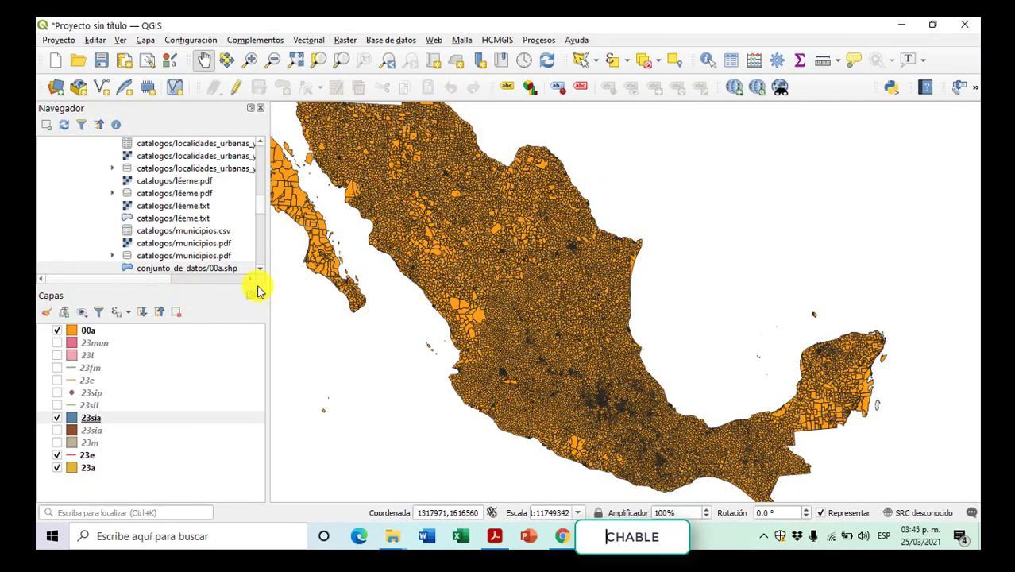
scroll(260, 170, up, 15)
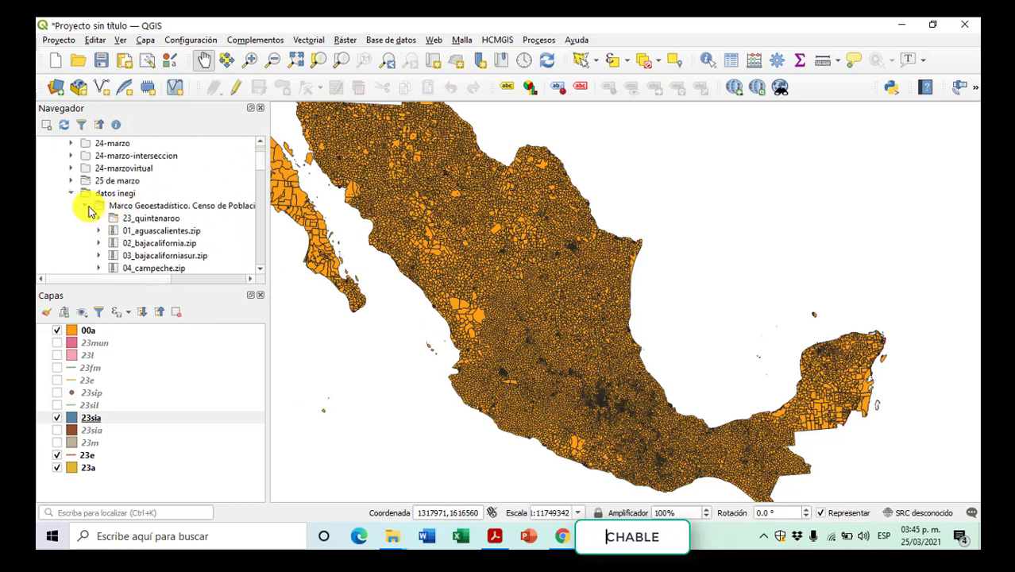
click(89, 208)
click(89, 219)
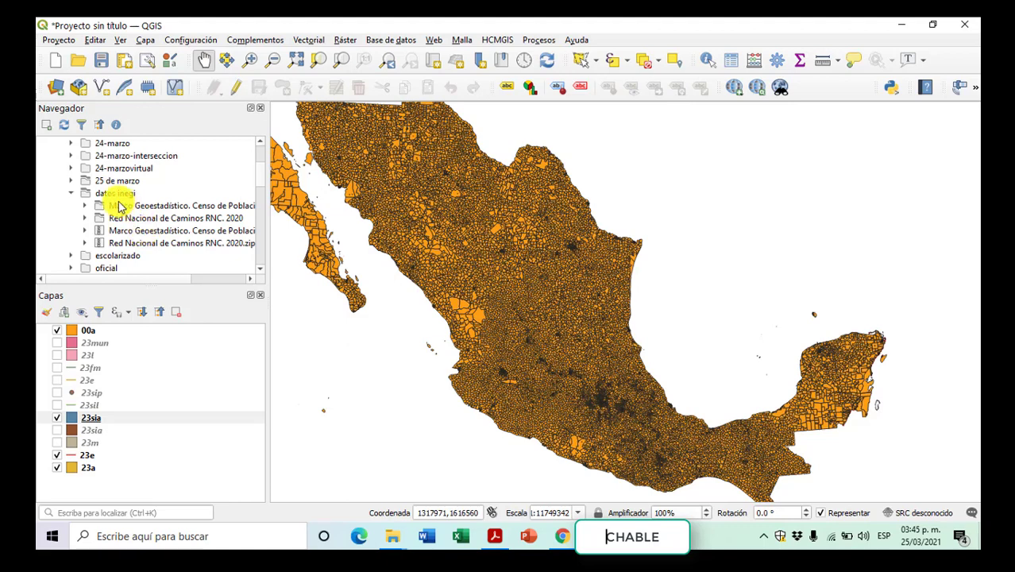
click(72, 182)
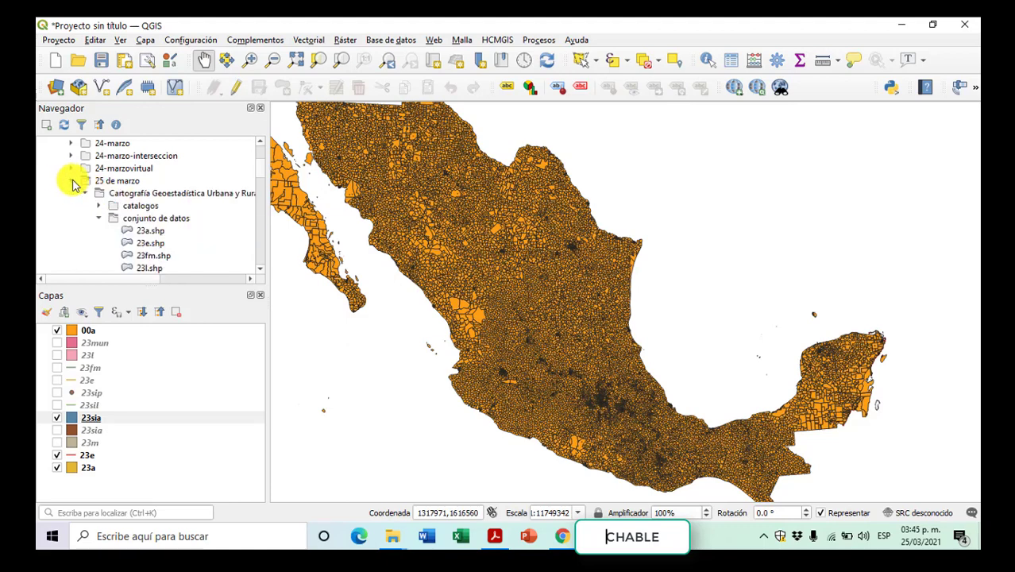
click(99, 219)
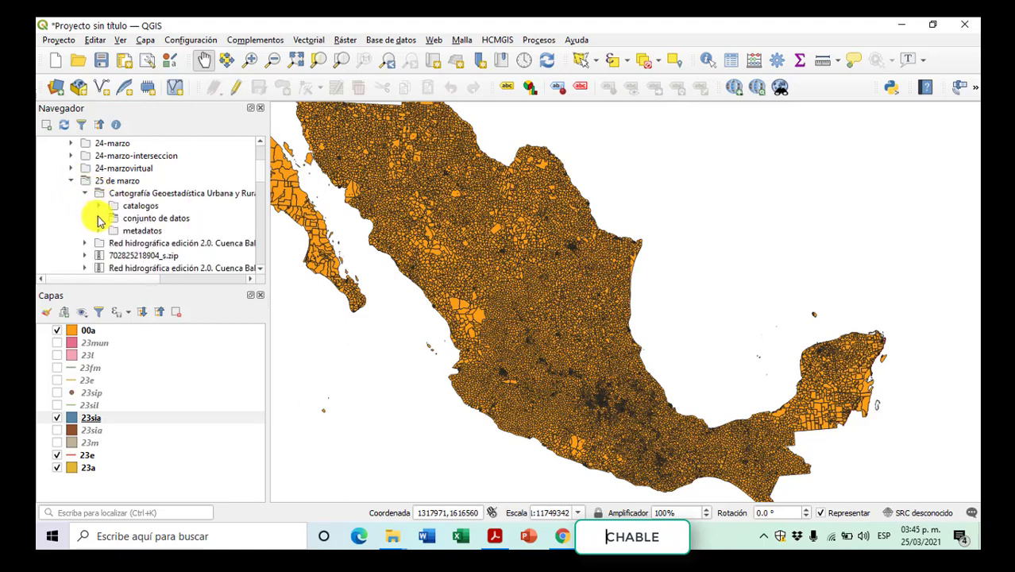
click(88, 195)
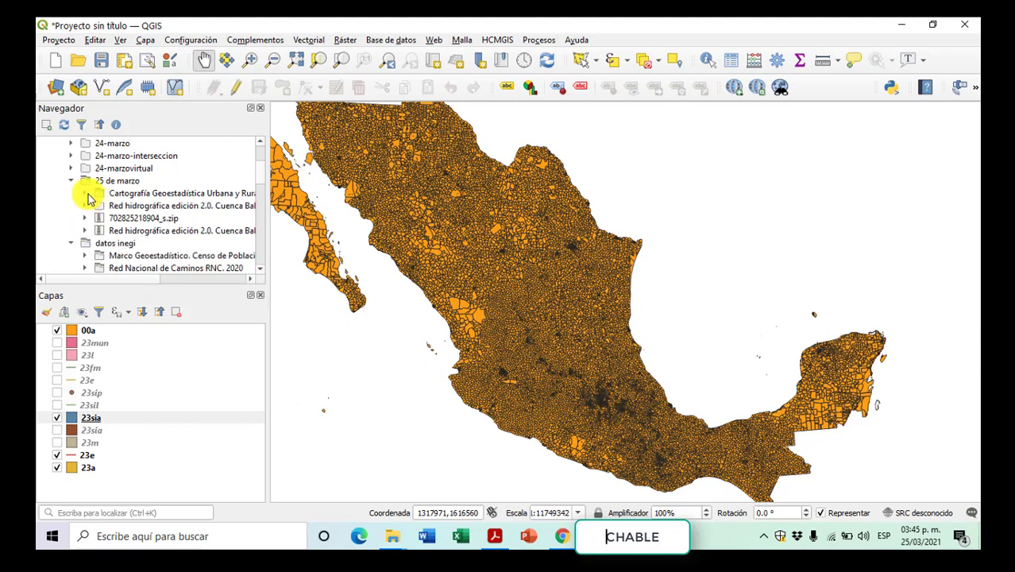
Step: Expand the Red hidrográfica folder through RH33 and RH33A to RH33Aa, and select RH33Aa_dr.shp
click(87, 208)
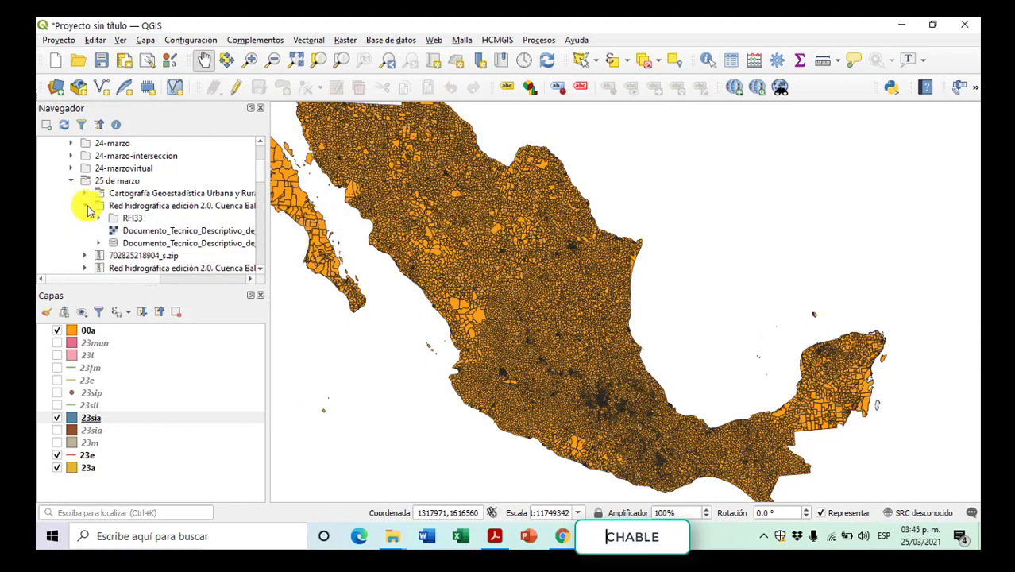
click(100, 219)
click(112, 231)
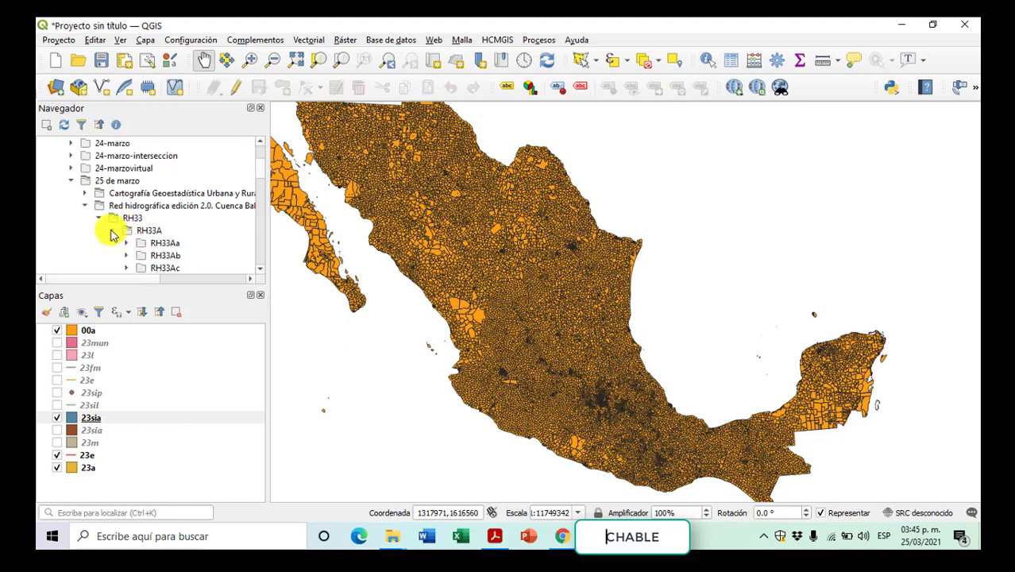
scroll(151, 242, down, 1)
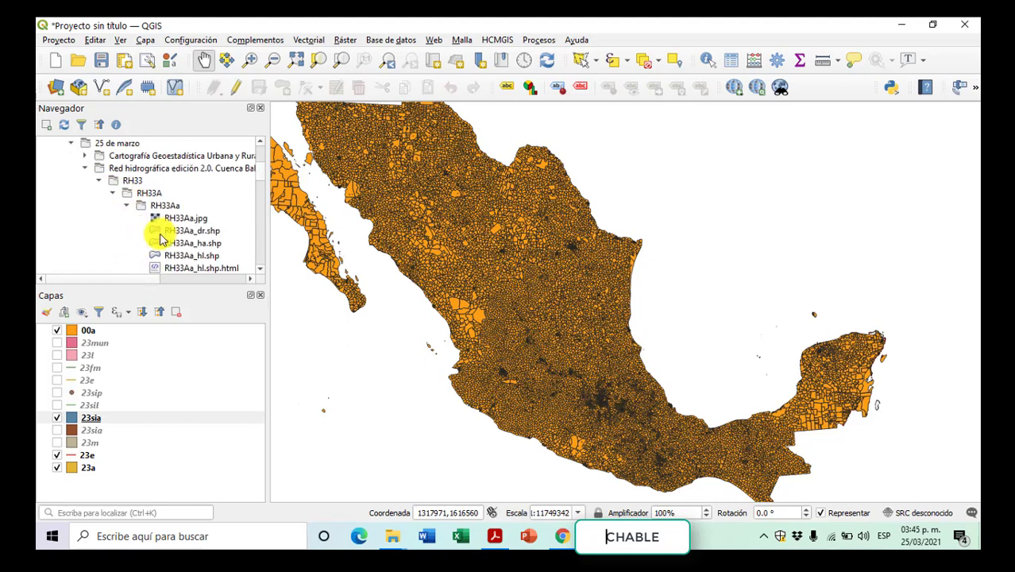
click(167, 234)
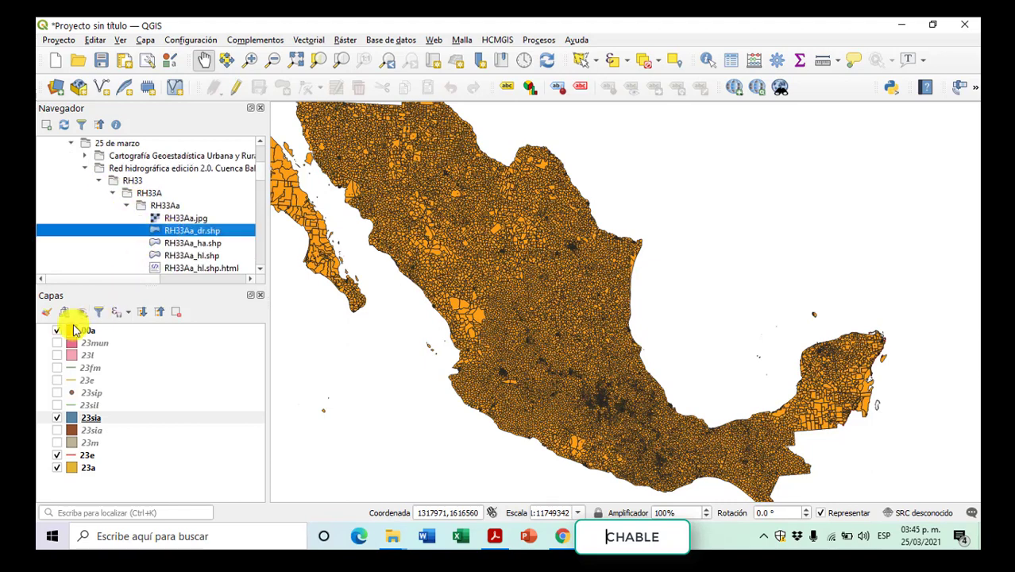
Step: Show only the 23mun municipalities layer, hiding the 00a, 23sia, 23e and 23a layers
click(56, 331)
click(68, 417)
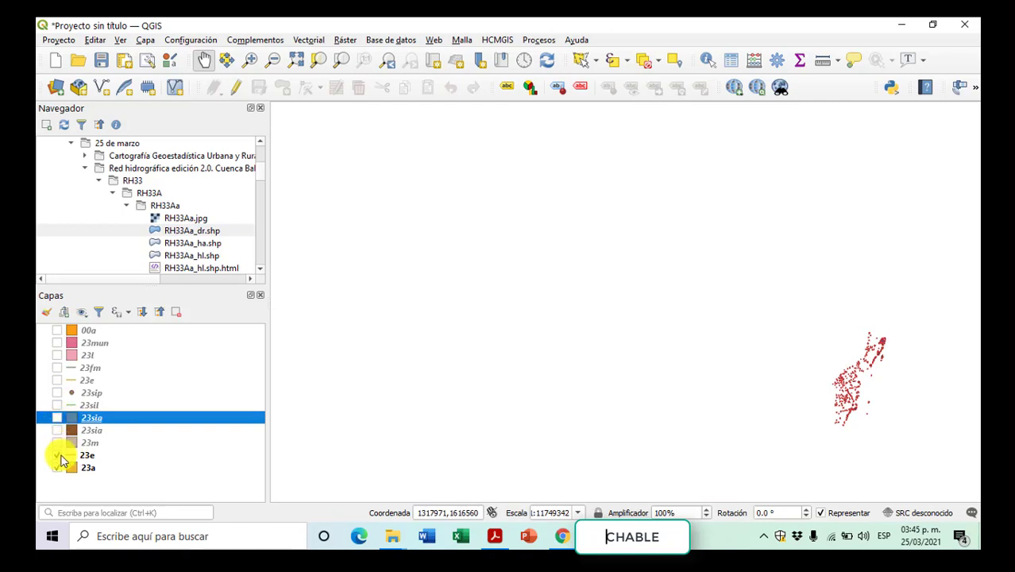
click(57, 456)
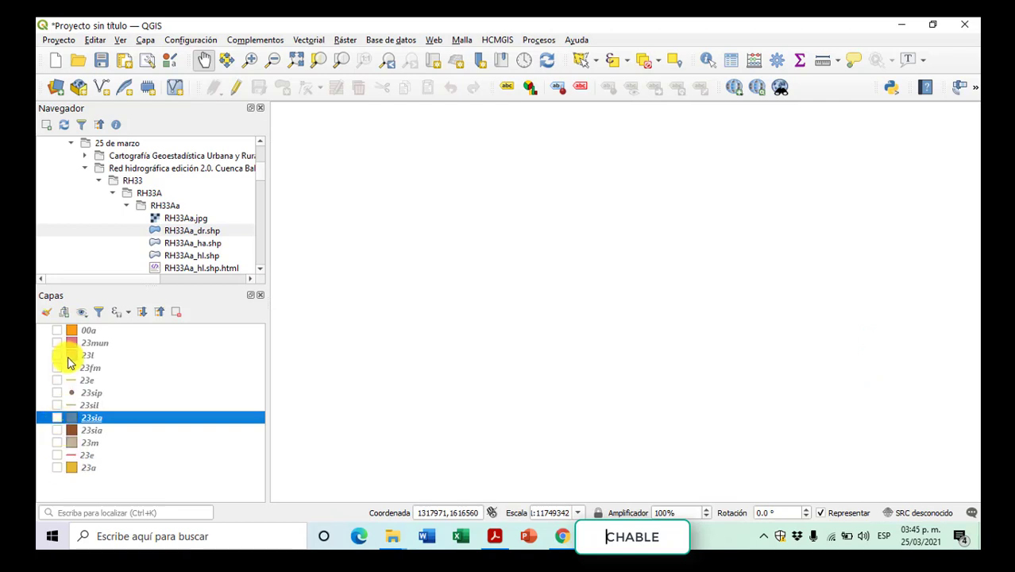
click(57, 343)
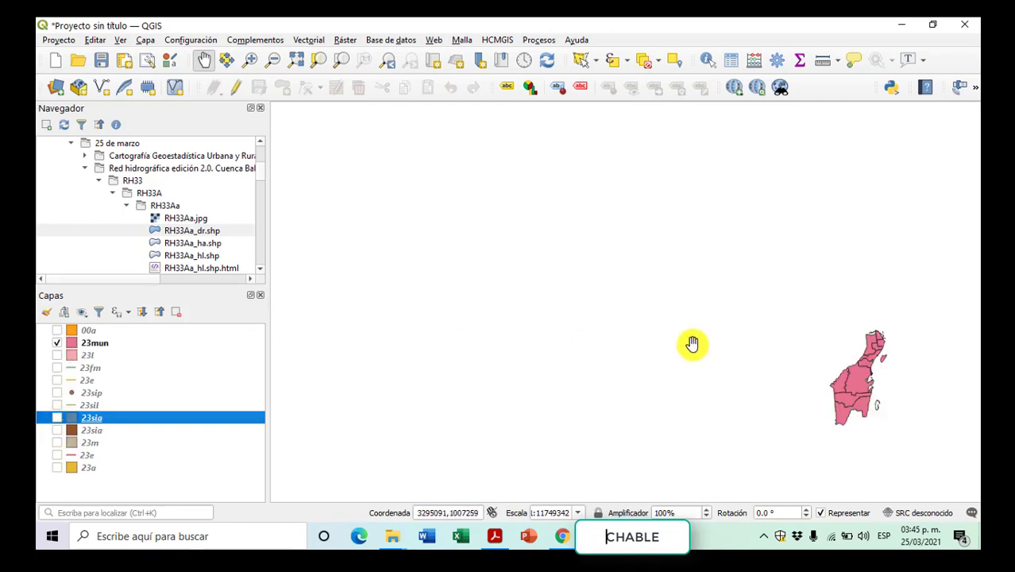
right_click(100, 420)
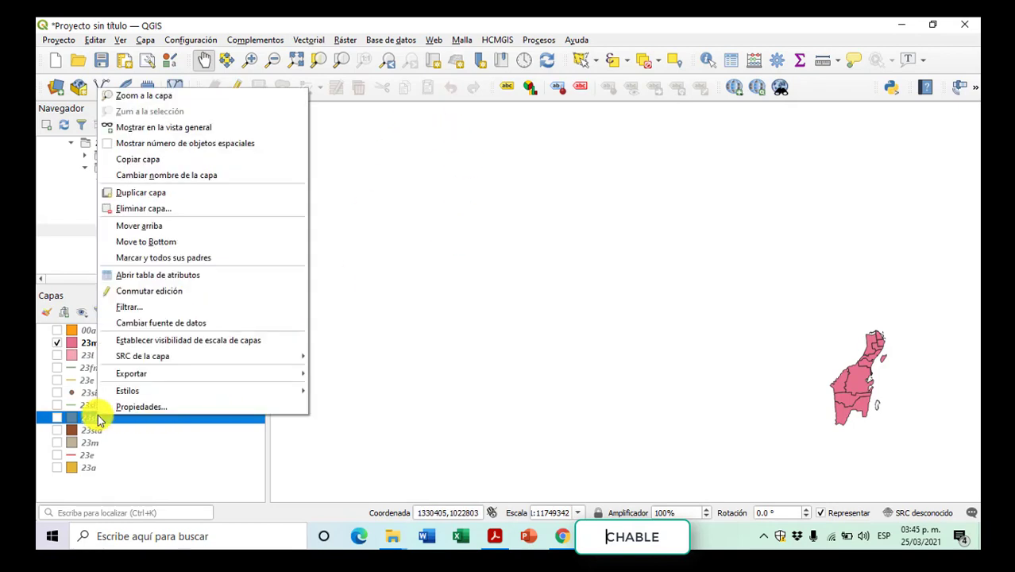
click(143, 96)
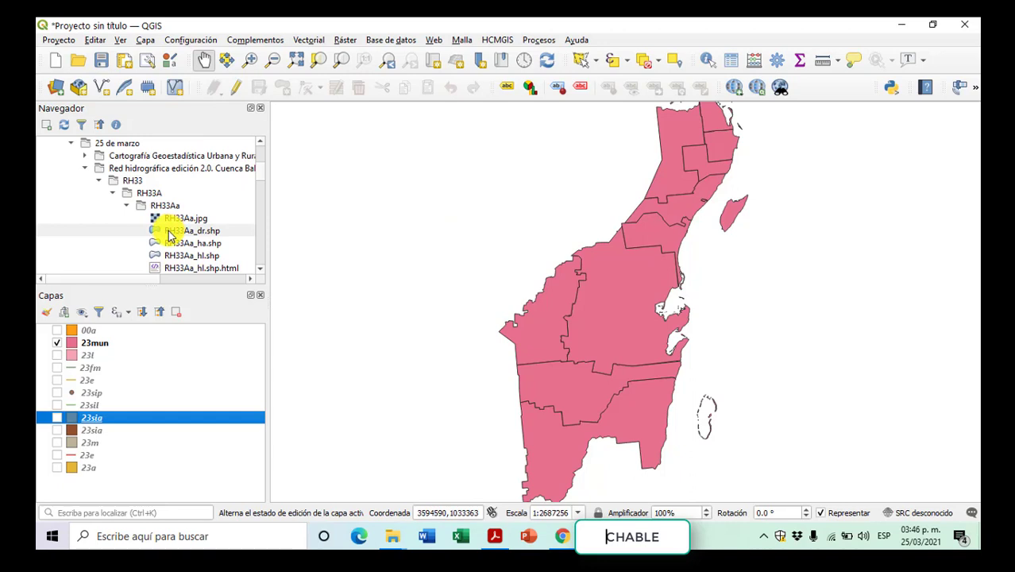
Step: Add RH33Aa_dr.shp and RH33Aa_hl.shp to the map and place both layers above 00a, with RH33Aa_dr first
drag(169, 232, 546, 277)
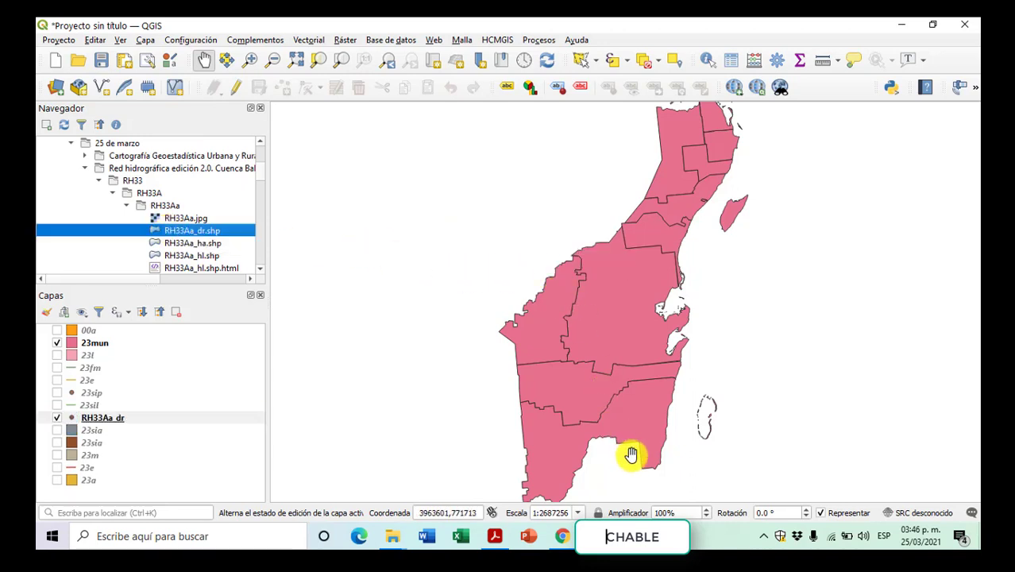
drag(87, 417, 88, 329)
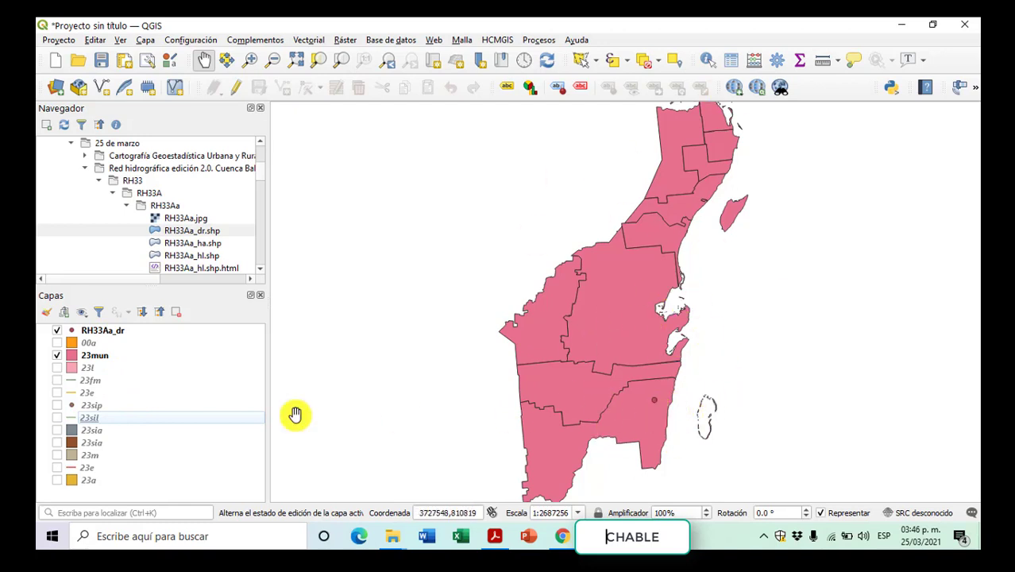
click(192, 256)
drag(187, 265, 592, 380)
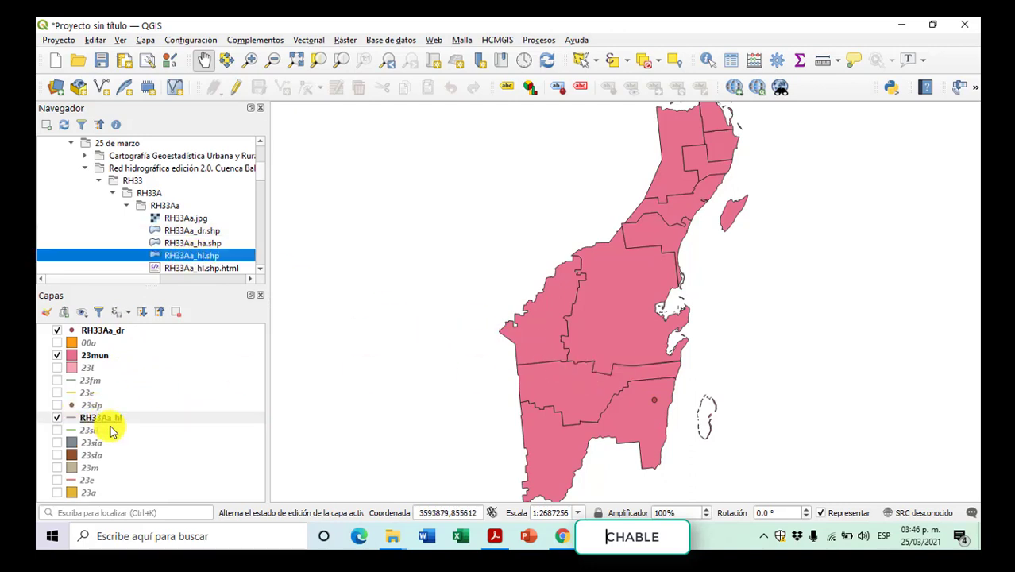
drag(113, 418, 118, 337)
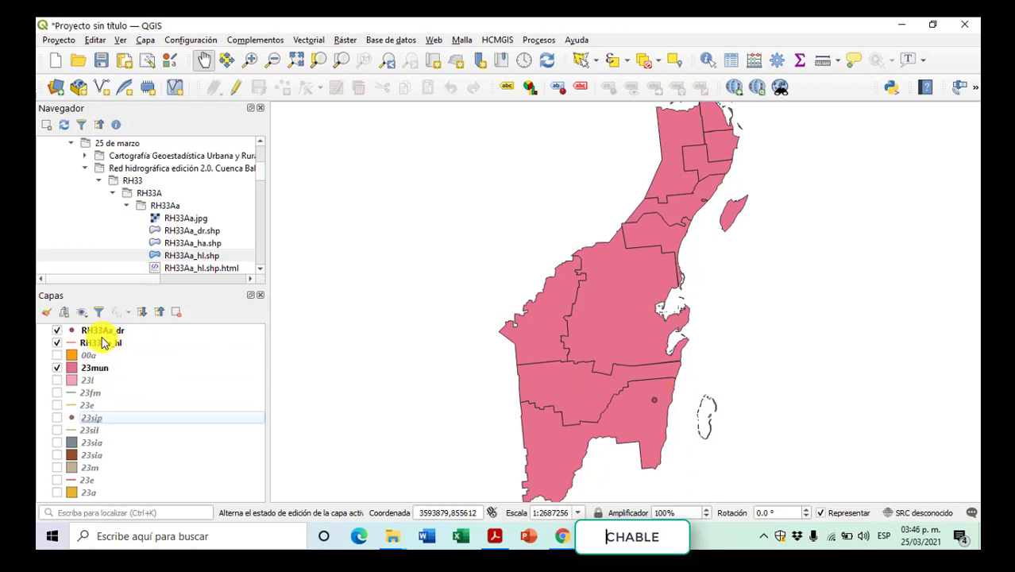
Step: Change the line colour of the RH33Aa_hl layer to blue in its symbology
click(98, 345)
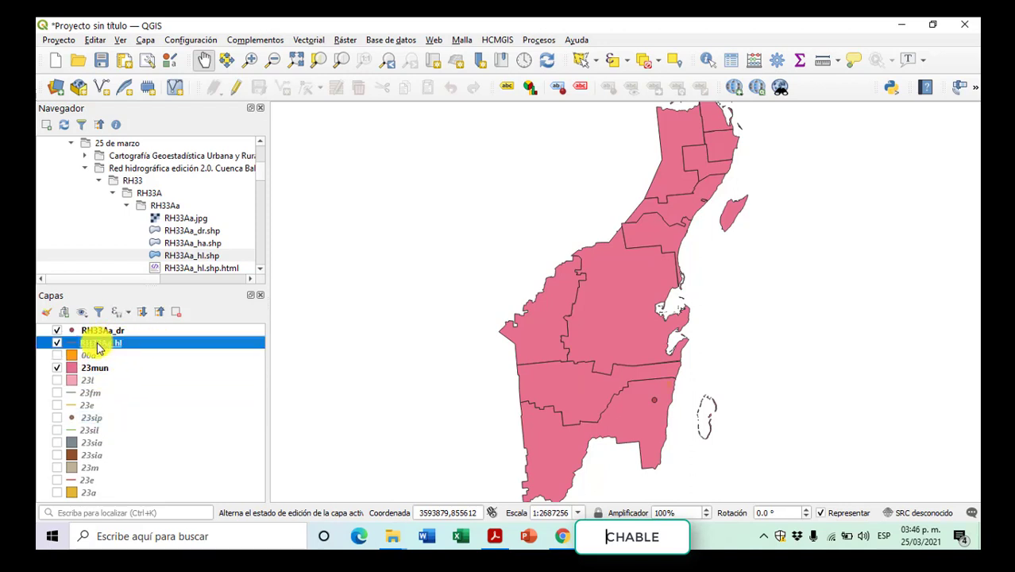
click(296, 62)
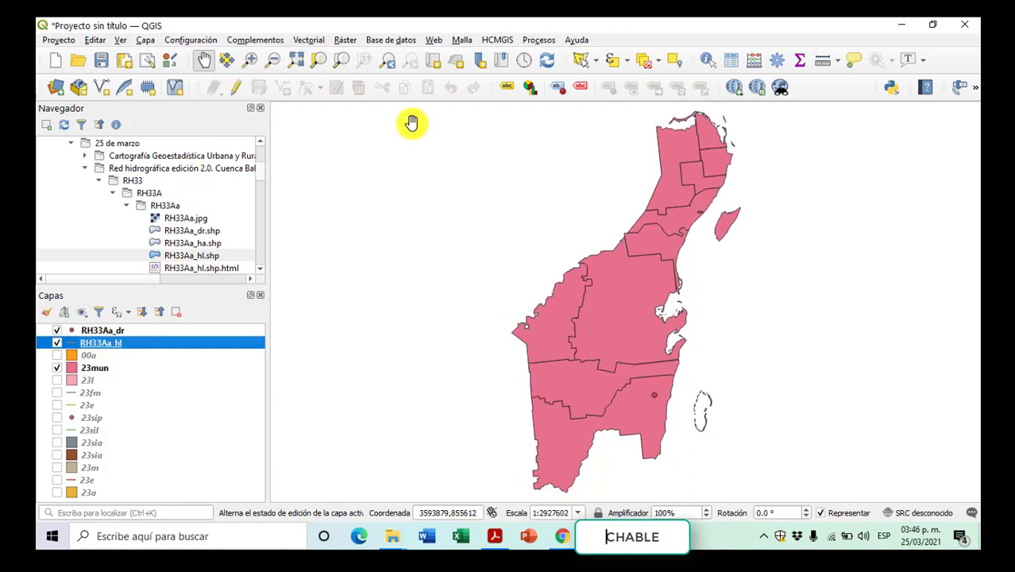
right_click(101, 347)
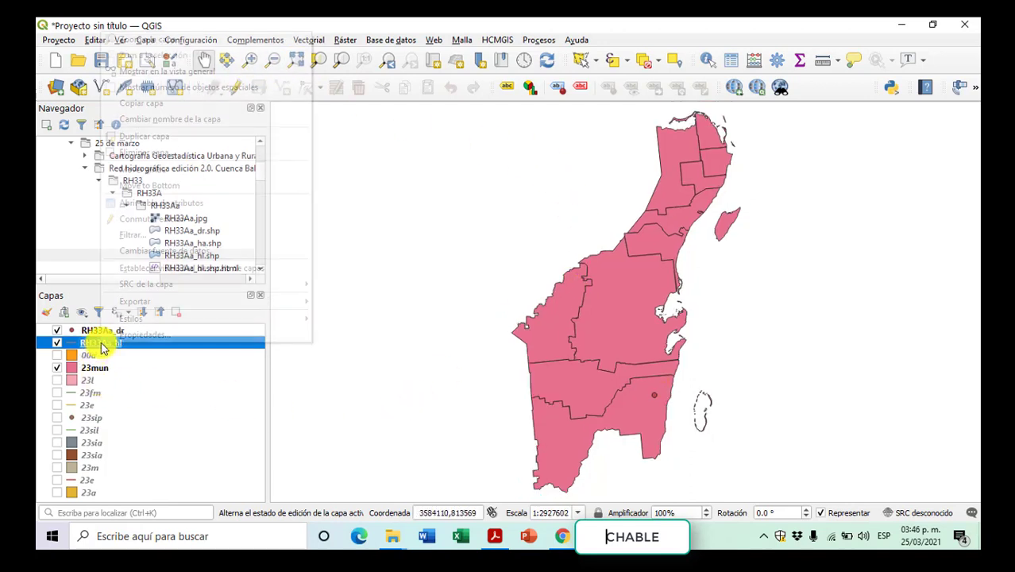
click(149, 48)
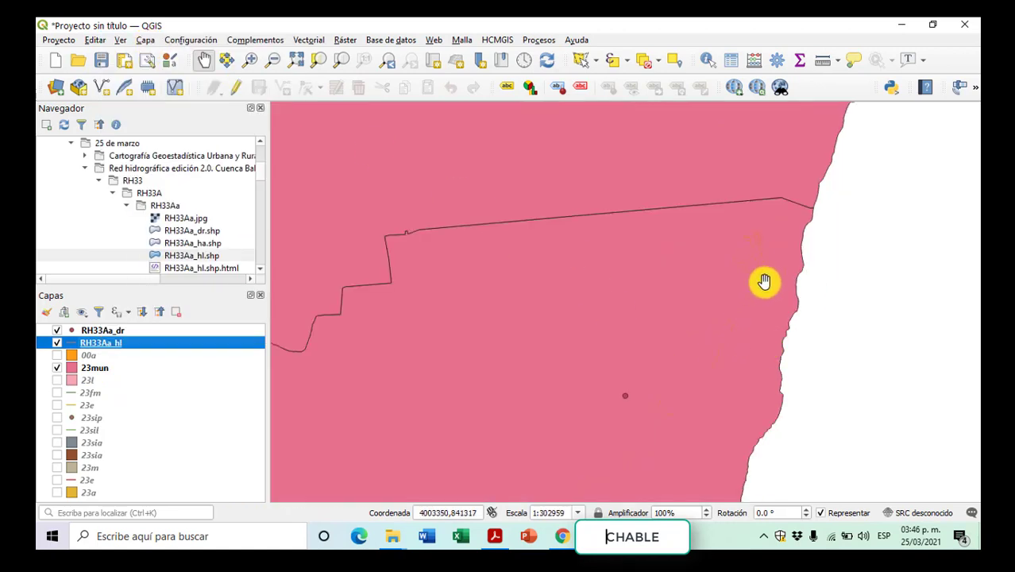
right_click(109, 349)
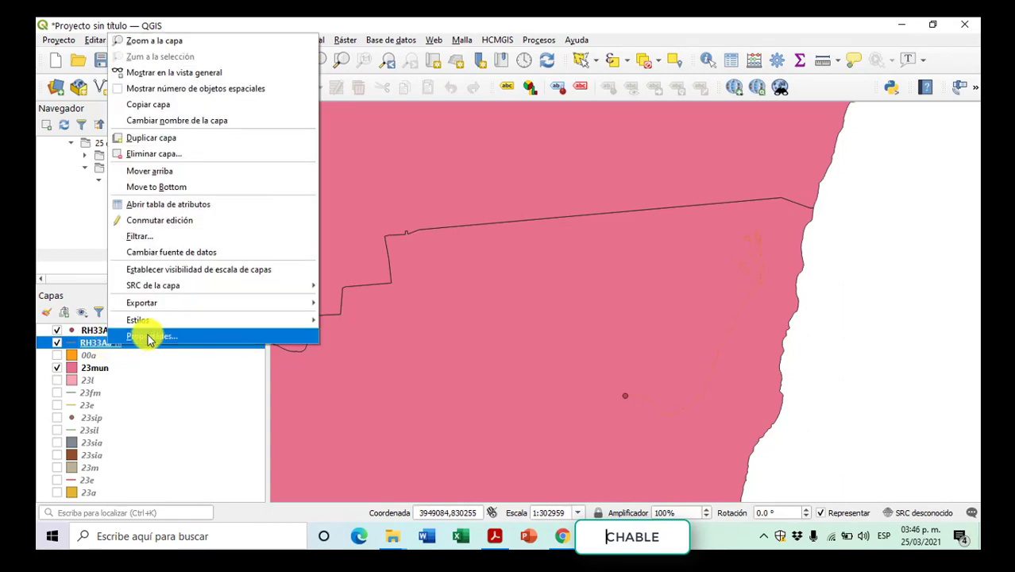
click(153, 340)
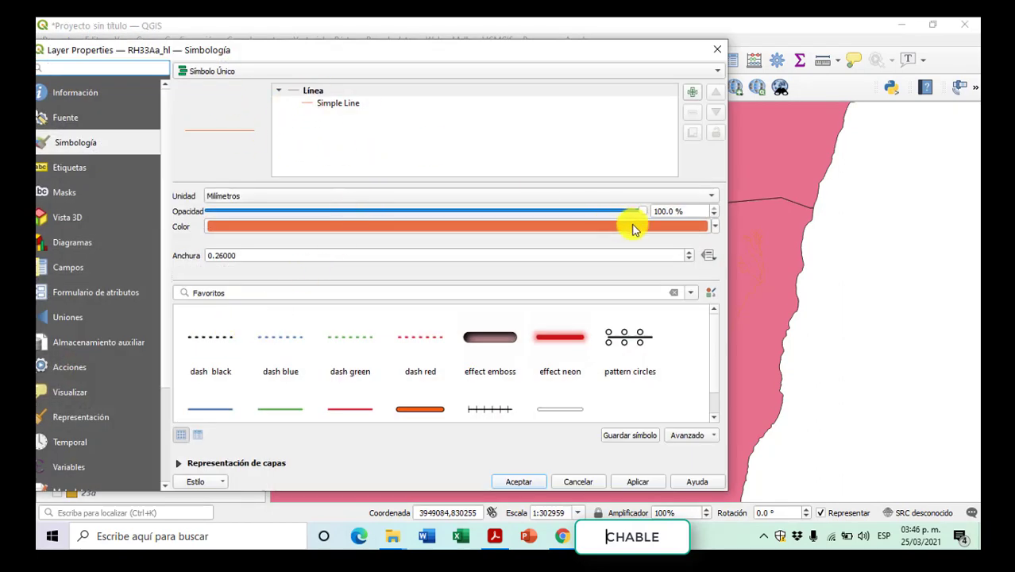
click(714, 228)
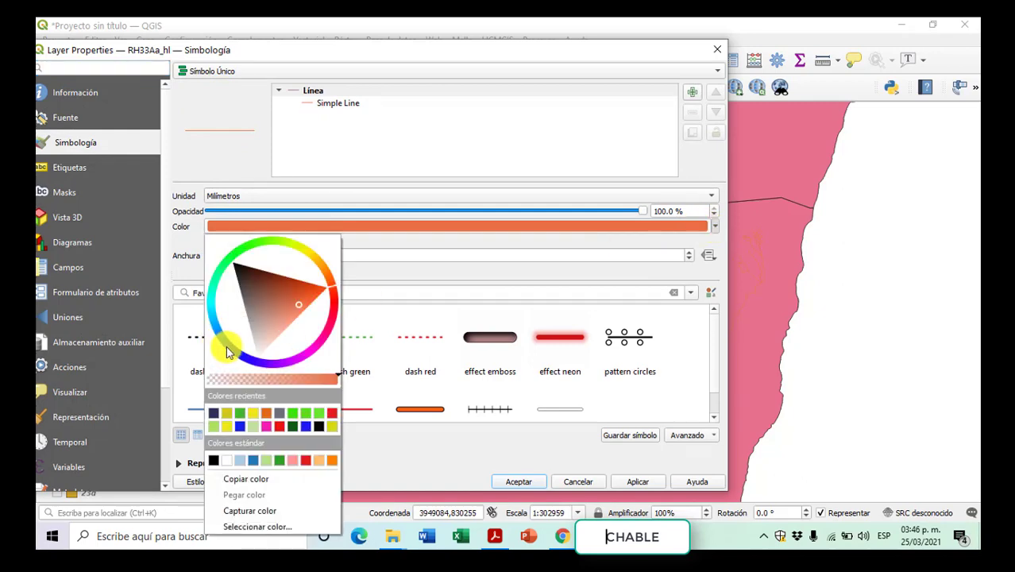
drag(228, 352, 244, 335)
click(406, 458)
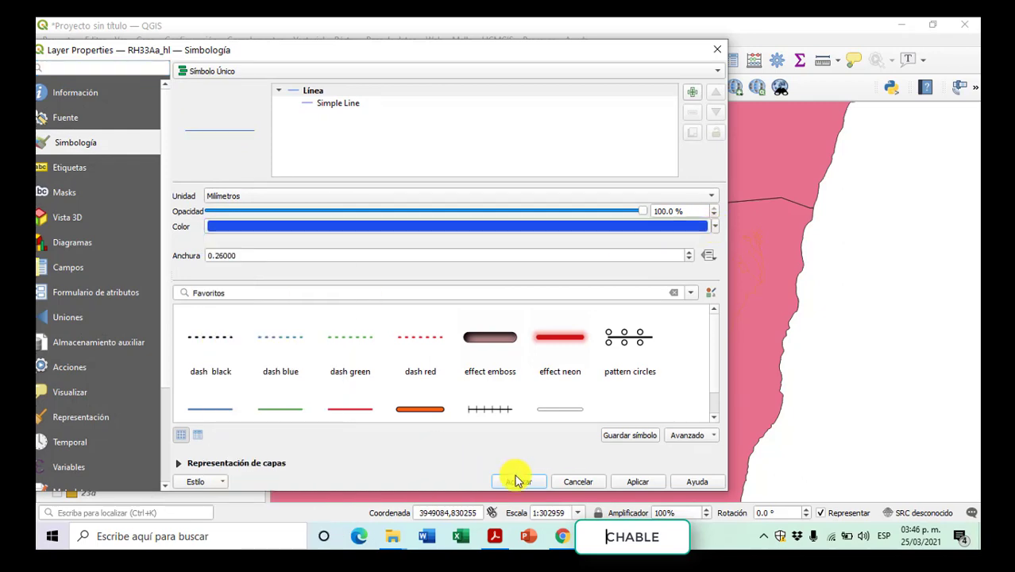
click(519, 481)
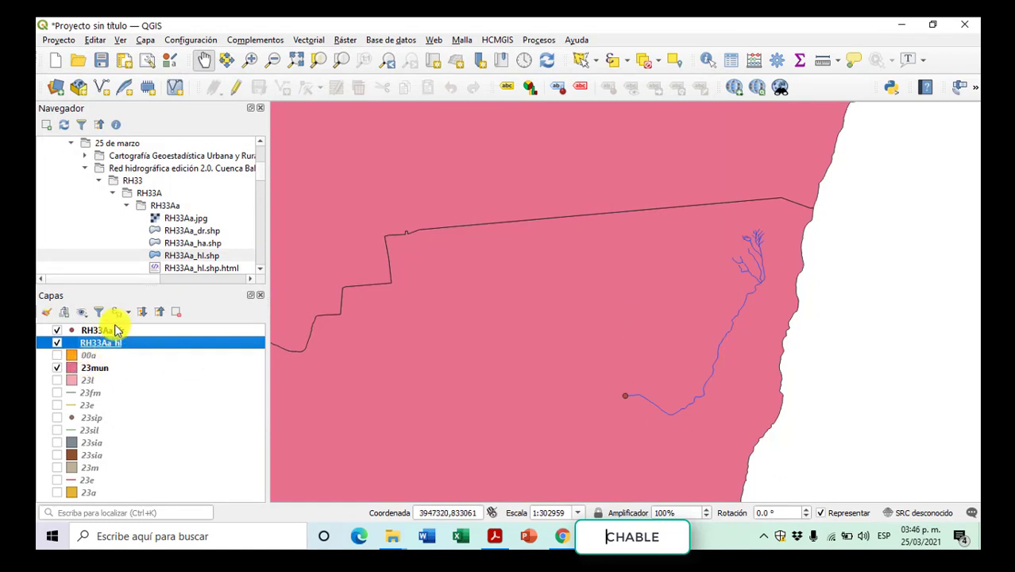
Step: Switch to File Explorer and open the Documento_Tecnico_Descriptivo PDF stored in the Red hidrográfica edición 2.0 folder
click(387, 538)
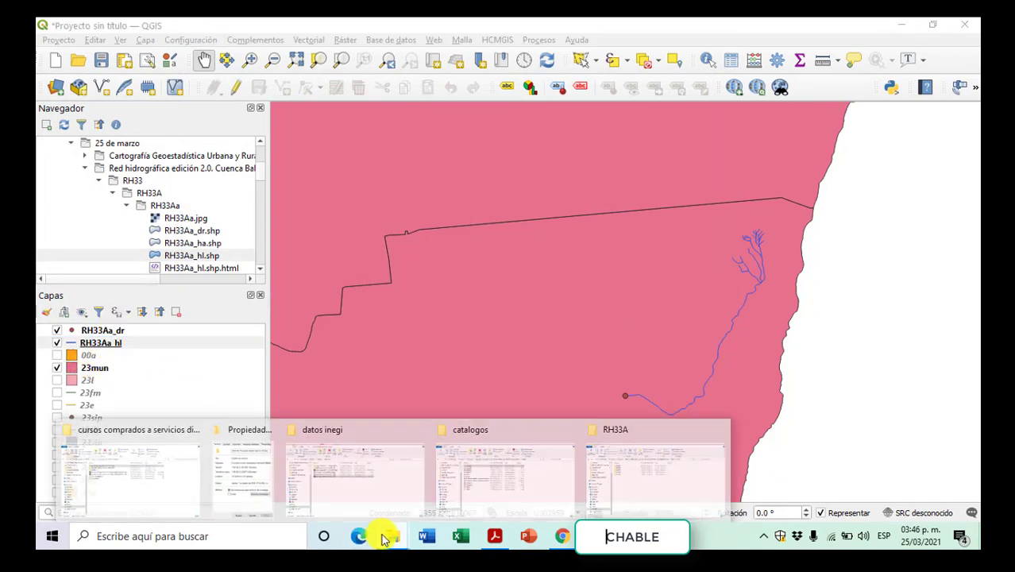
click(622, 494)
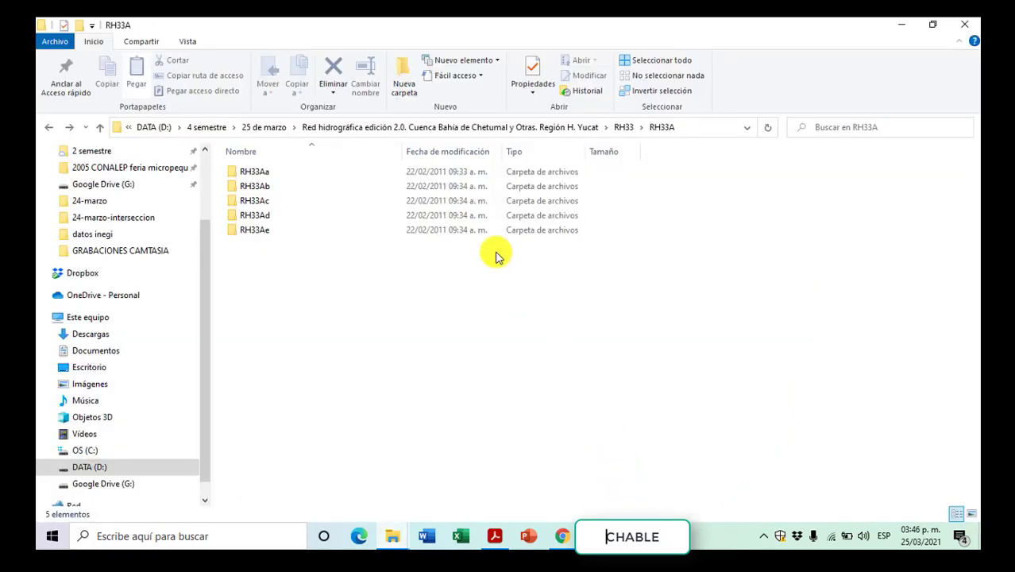
click(626, 128)
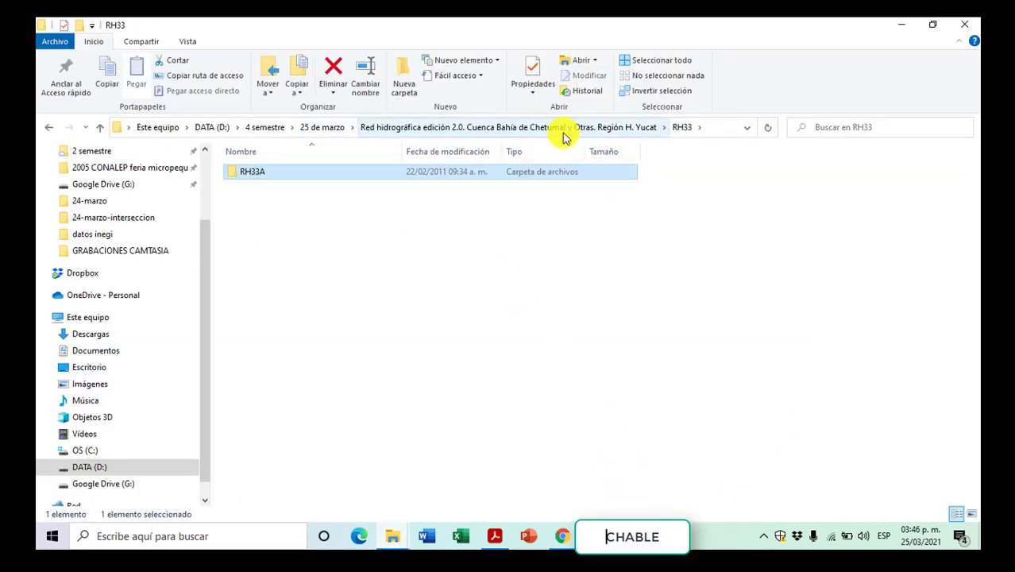
click(561, 132)
click(317, 190)
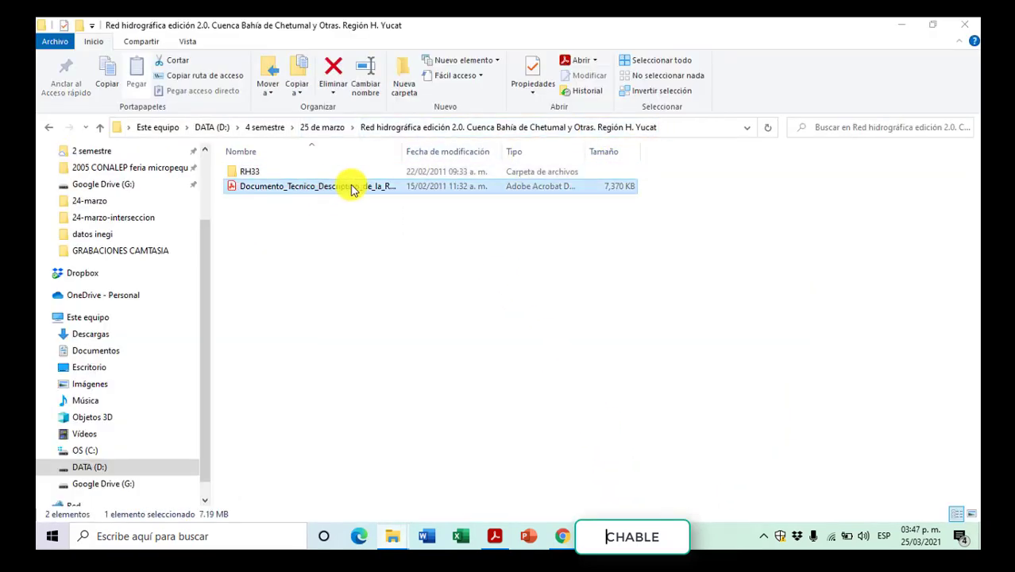
double_click(352, 189)
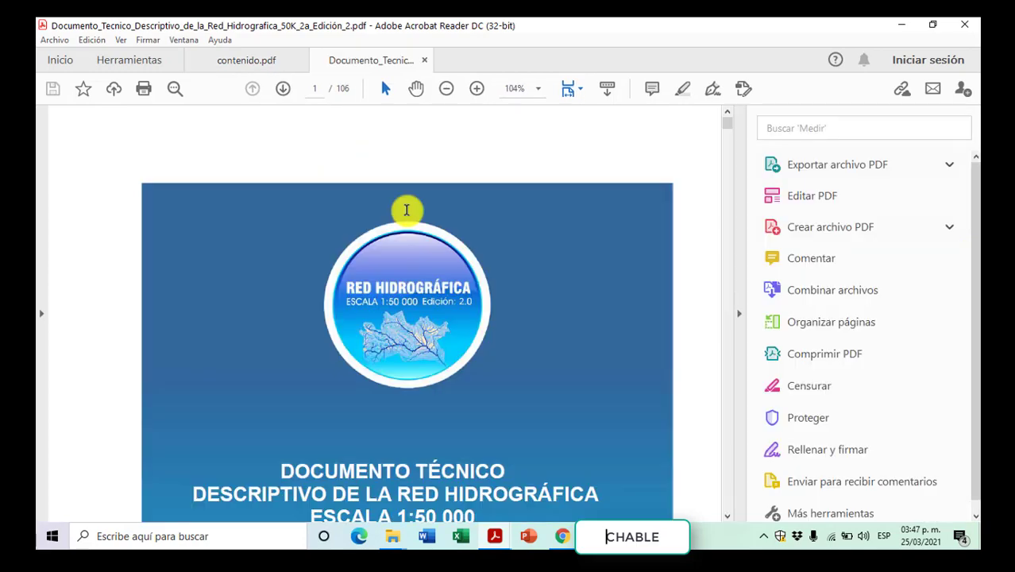
Step: Hide the tools pane and read through the technical document from its cover and contents to the spatial relations section
click(741, 313)
scroll(691, 335, down, 8)
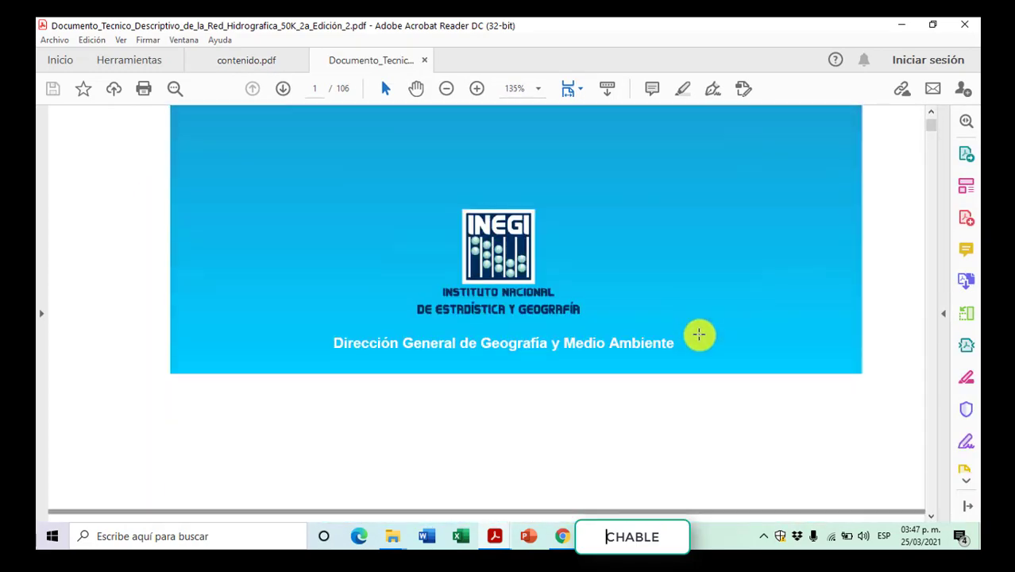
scroll(699, 335, down, 15)
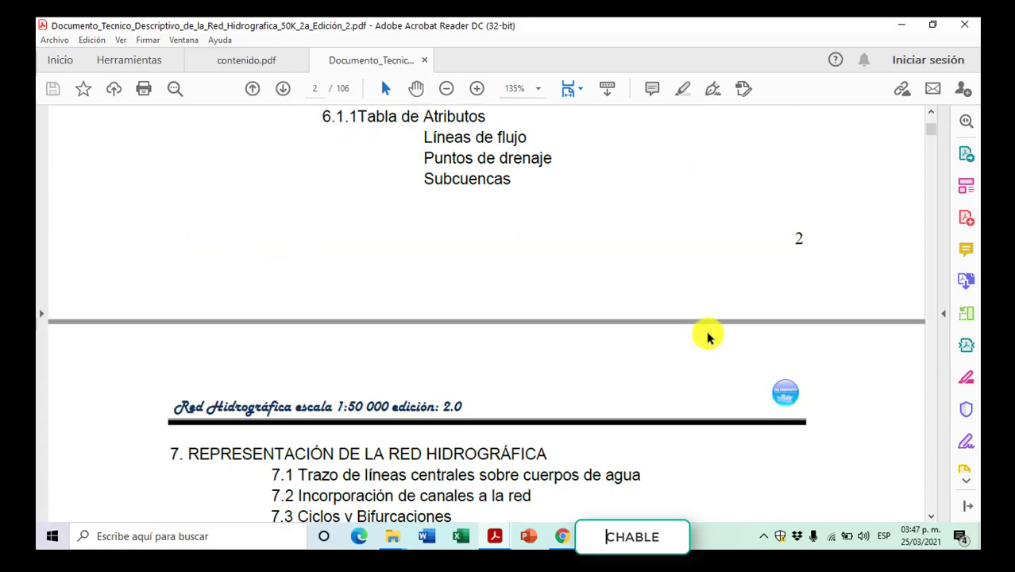
scroll(699, 340, down, 14)
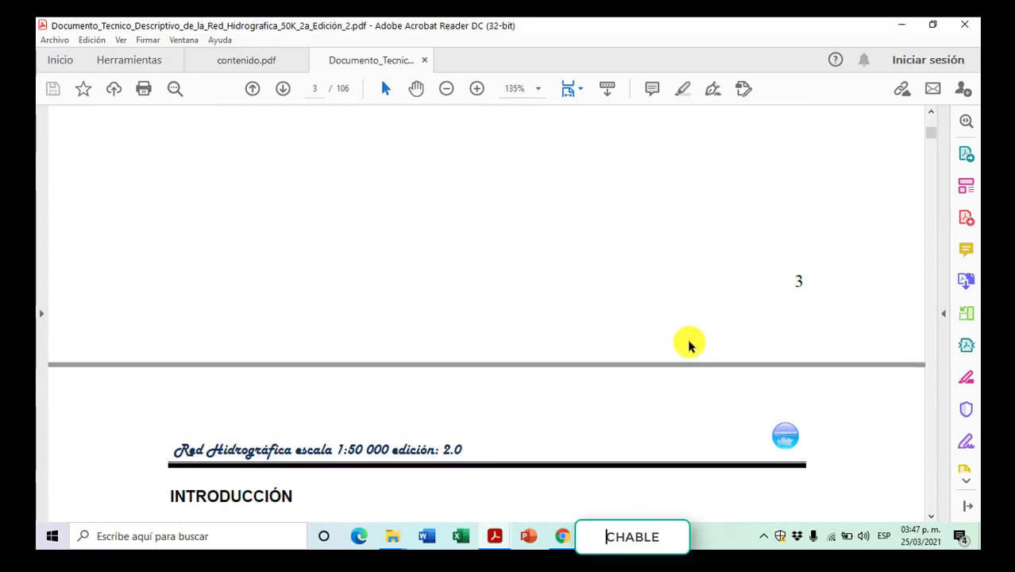
scroll(688, 343, down, 15)
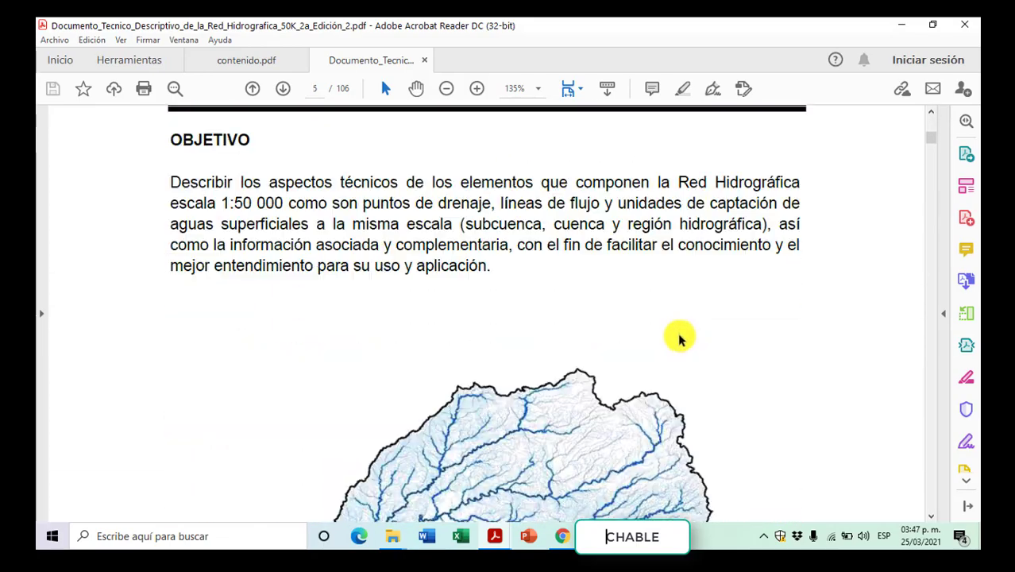
scroll(679, 339, down, 15)
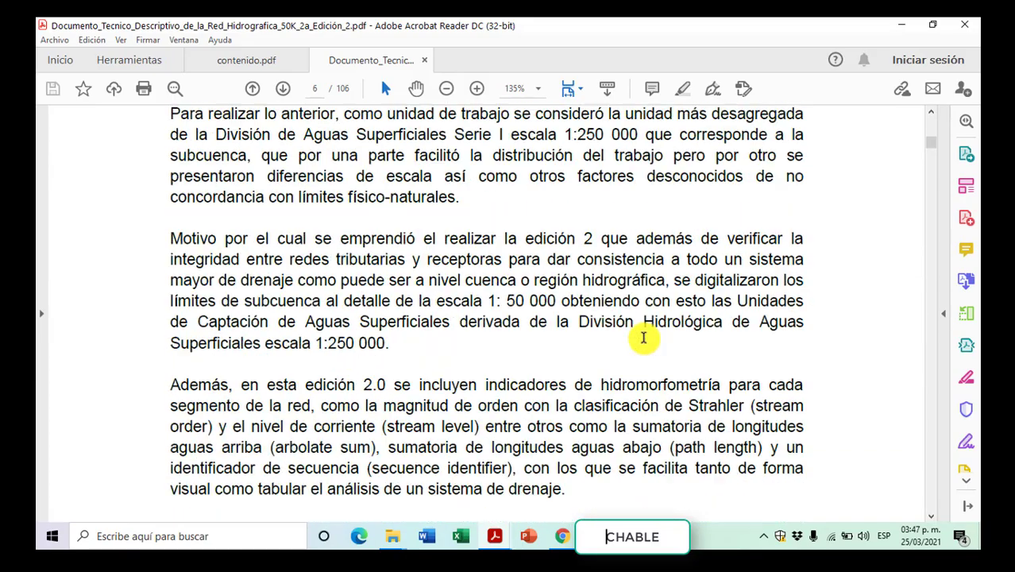
scroll(644, 338, down, 15)
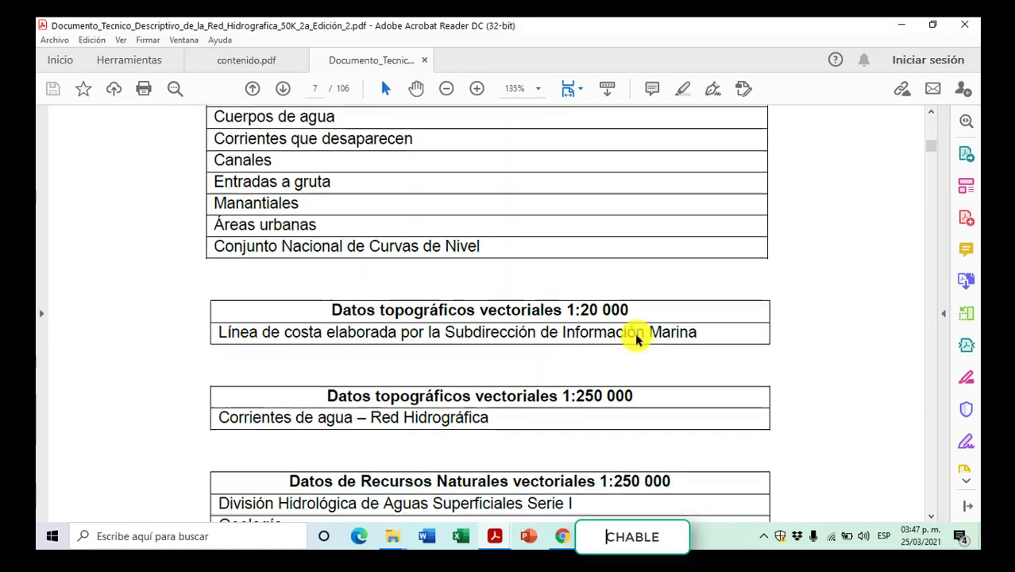
scroll(636, 338, down, 15)
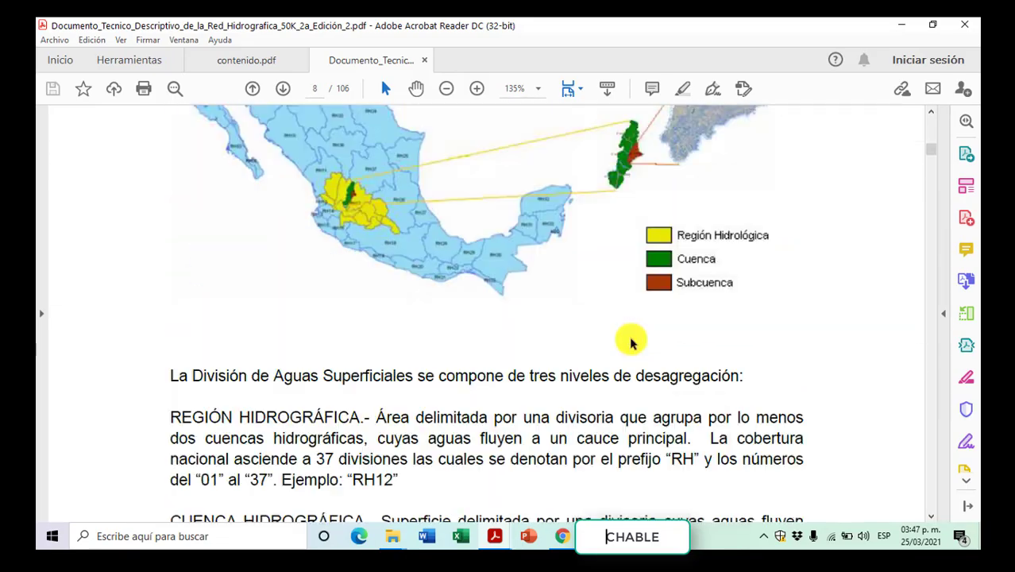
scroll(631, 341, down, 15)
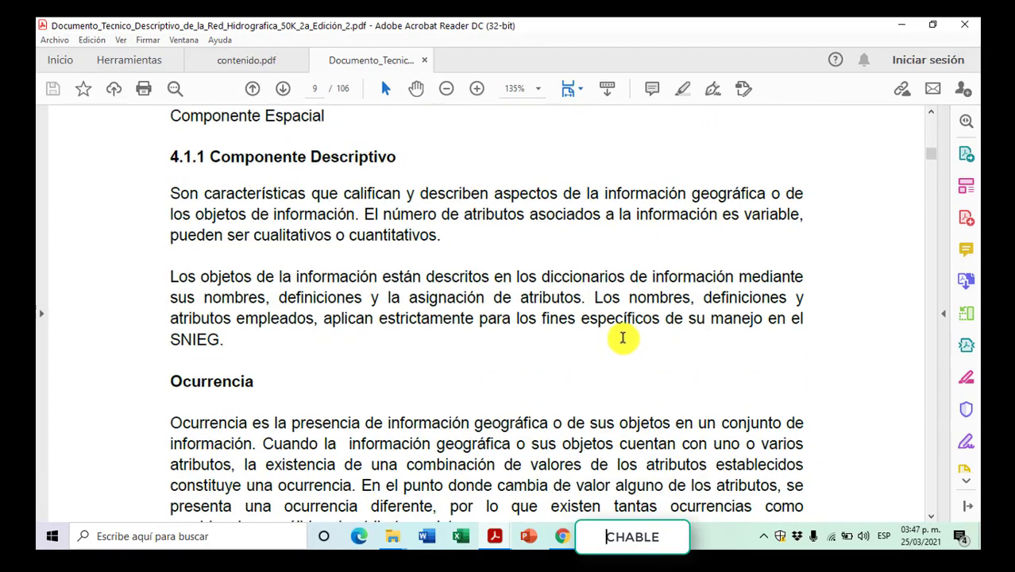
scroll(623, 337, down, 15)
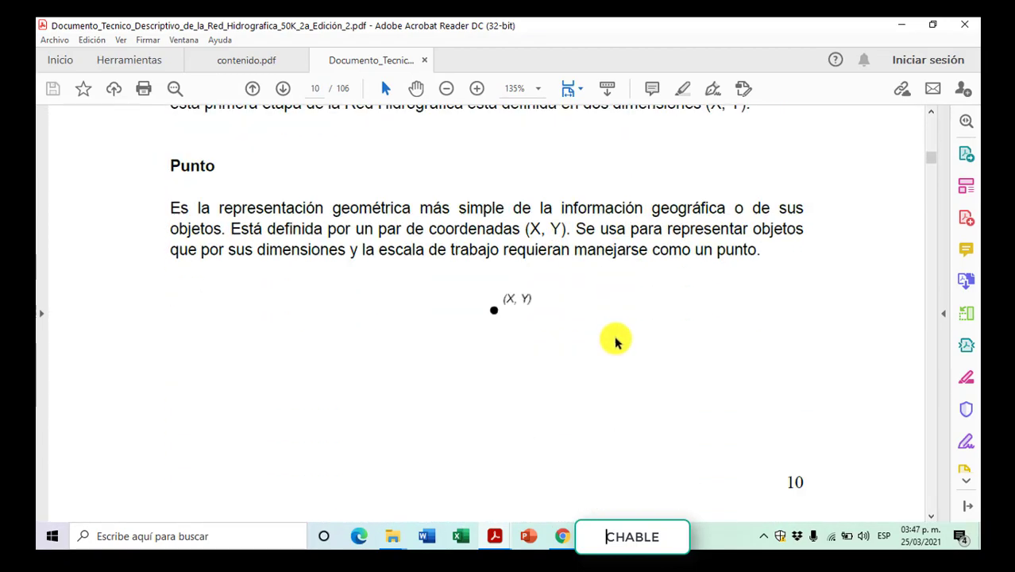
scroll(615, 340, down, 15)
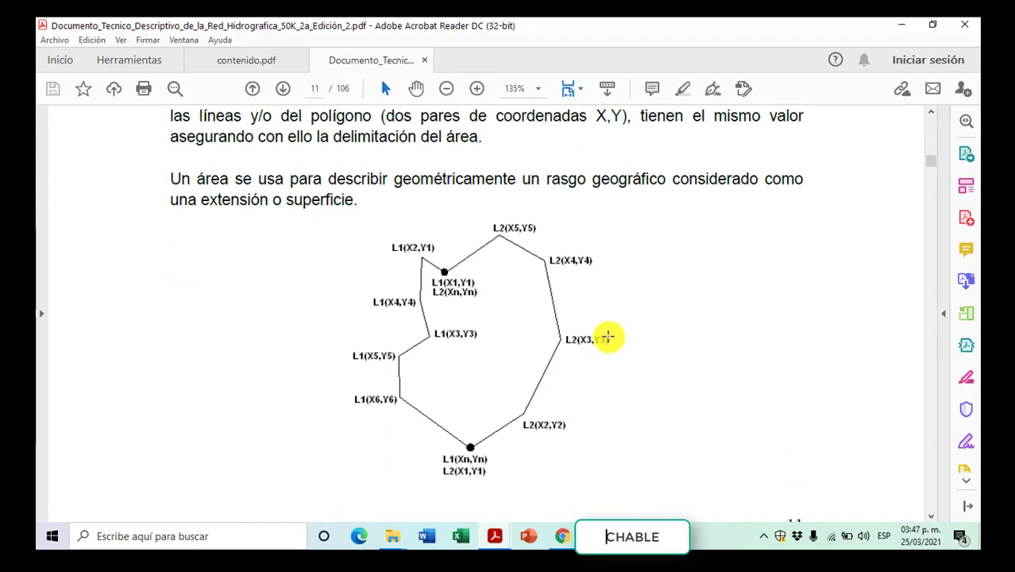
scroll(608, 338, down, 10)
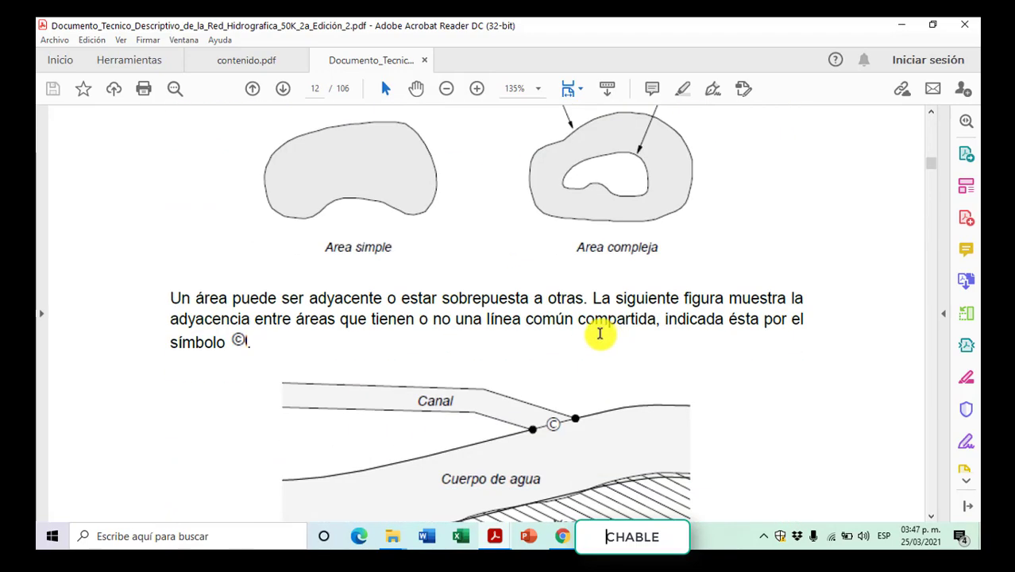
scroll(597, 335, down, 15)
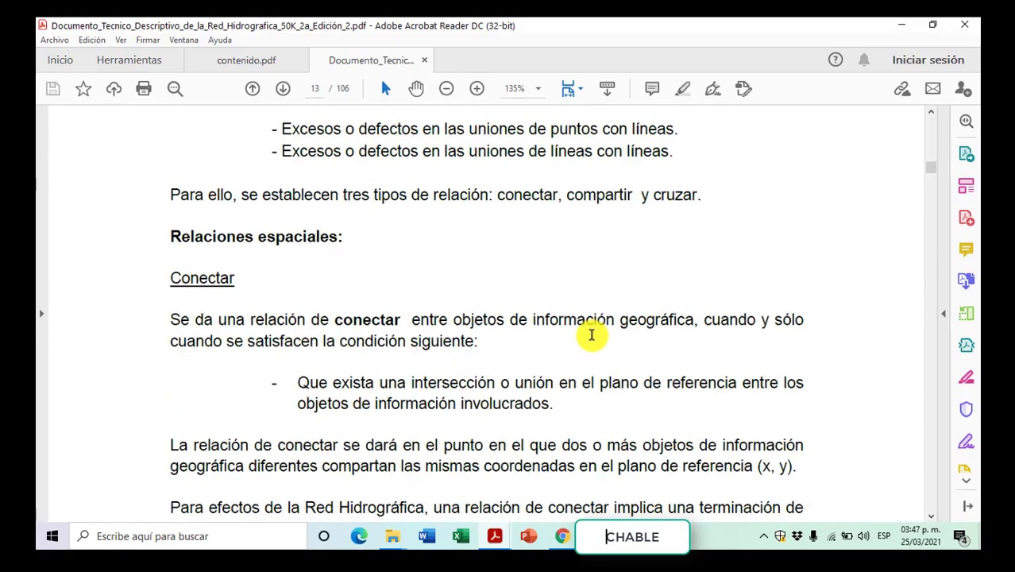
scroll(592, 335, down, 18)
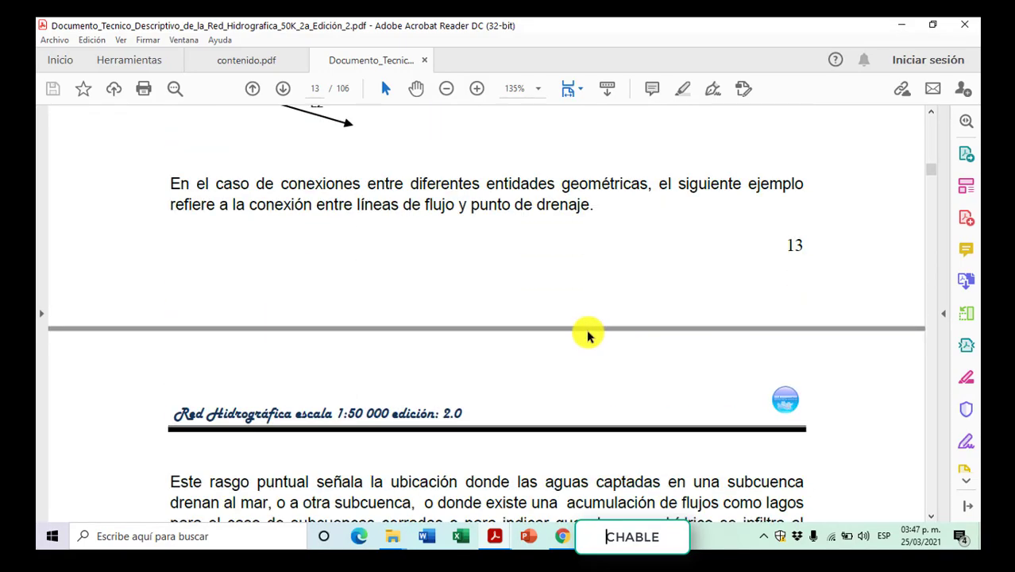